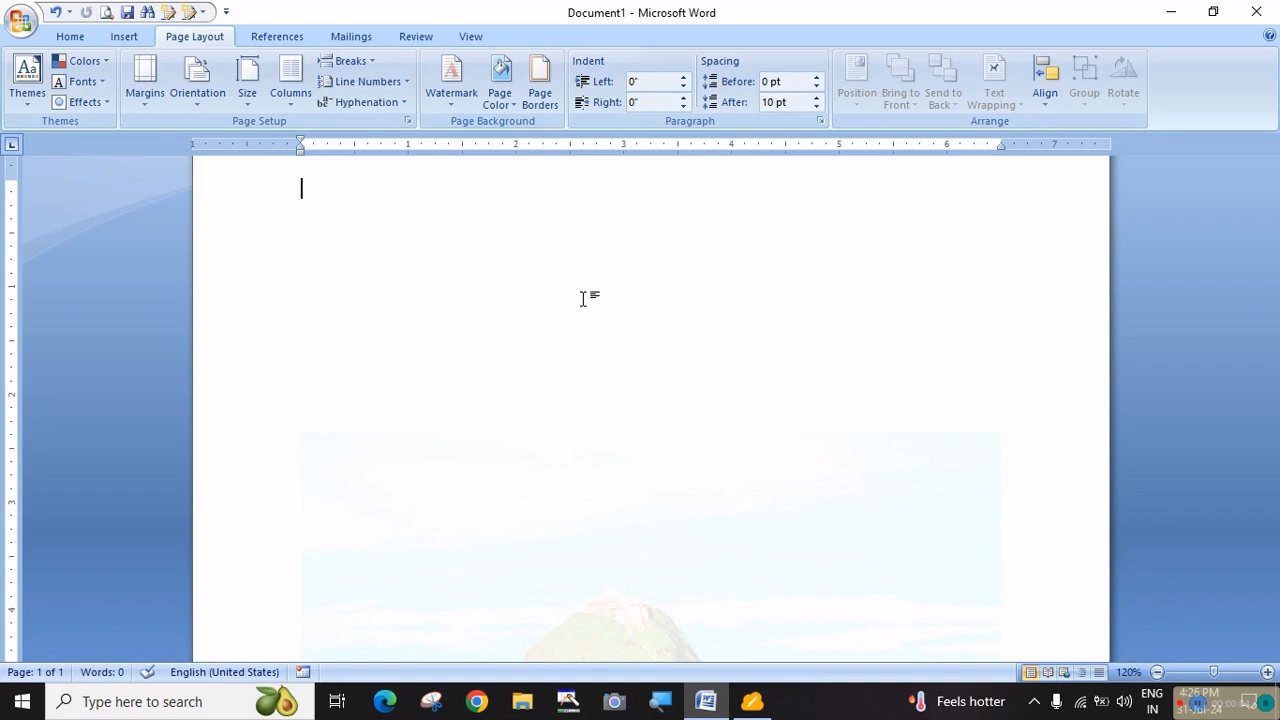
Step: Examine the Borders, Page Border and Shading options of the Borders and Shading dialog, and close it without changes
scroll(504, 168, "up", 1)
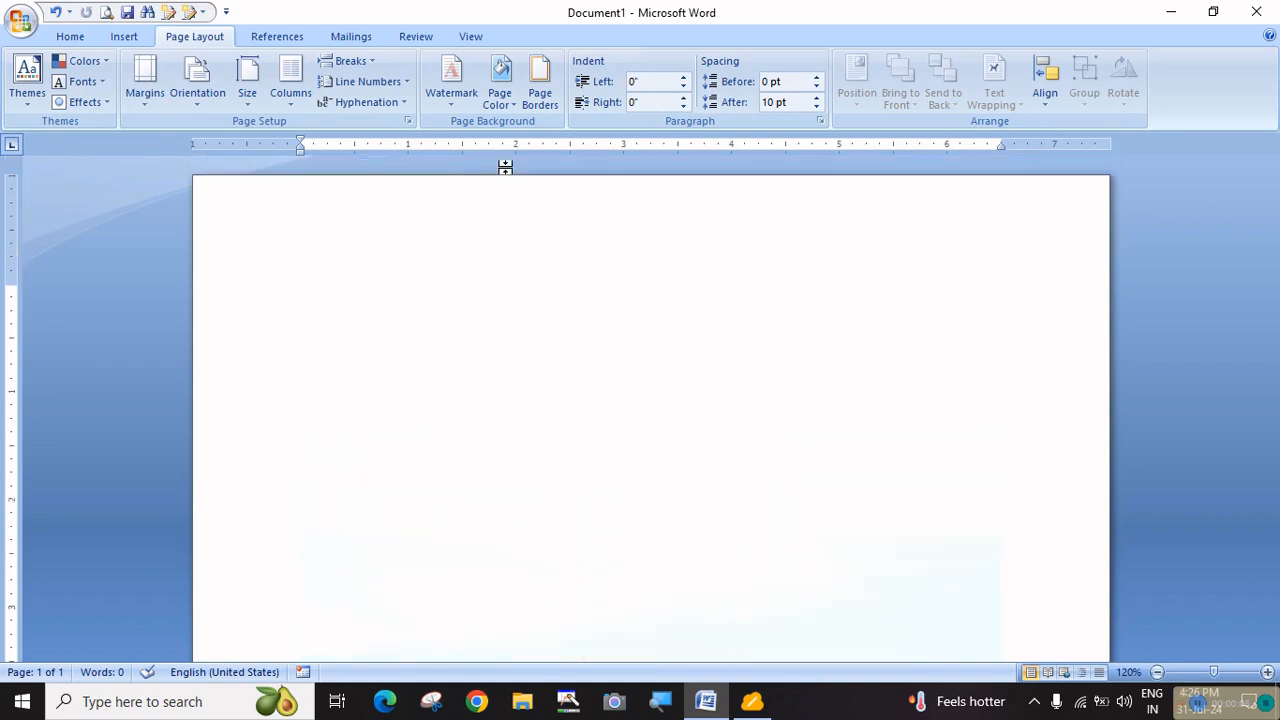
left_click(538, 80)
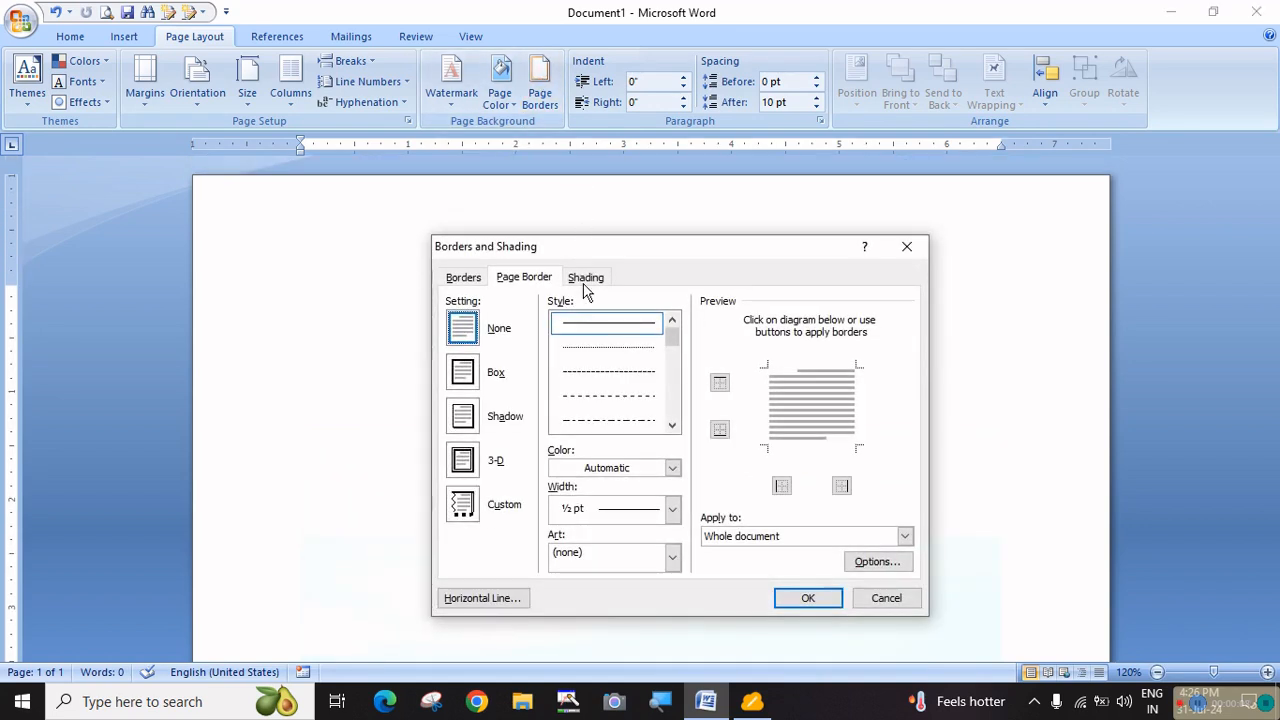
left_click(512, 282)
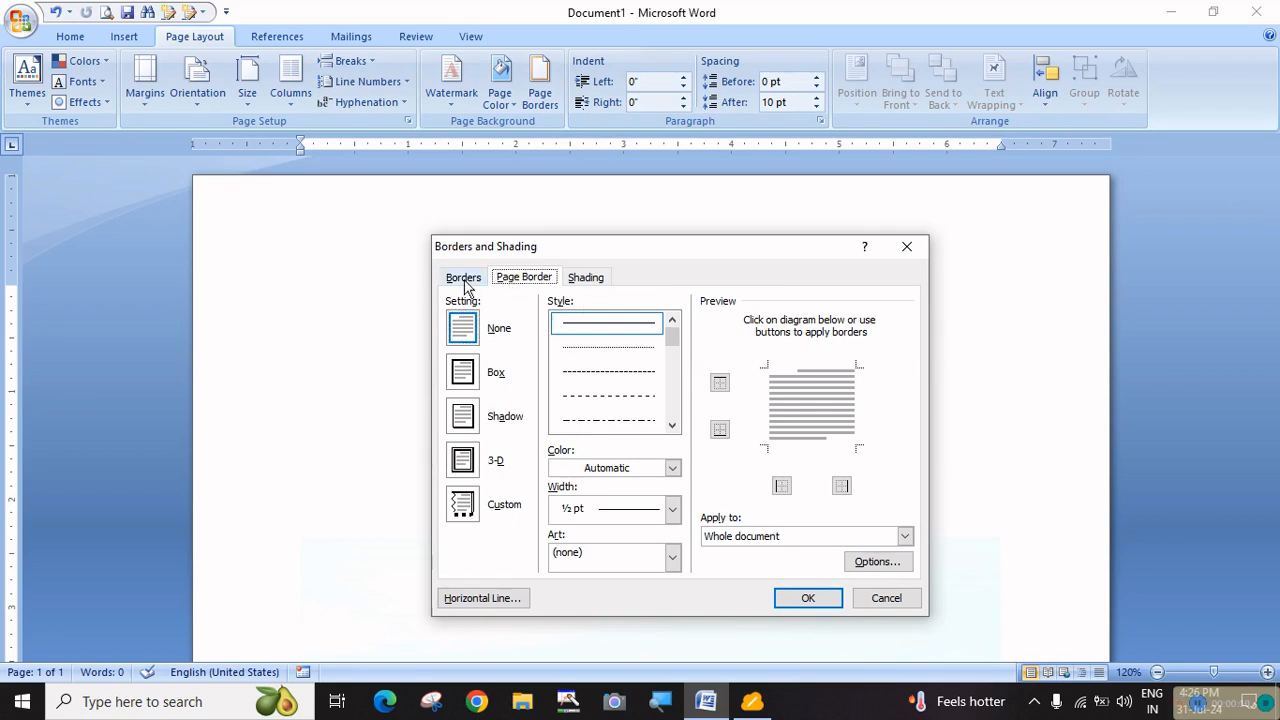
left_click(464, 281)
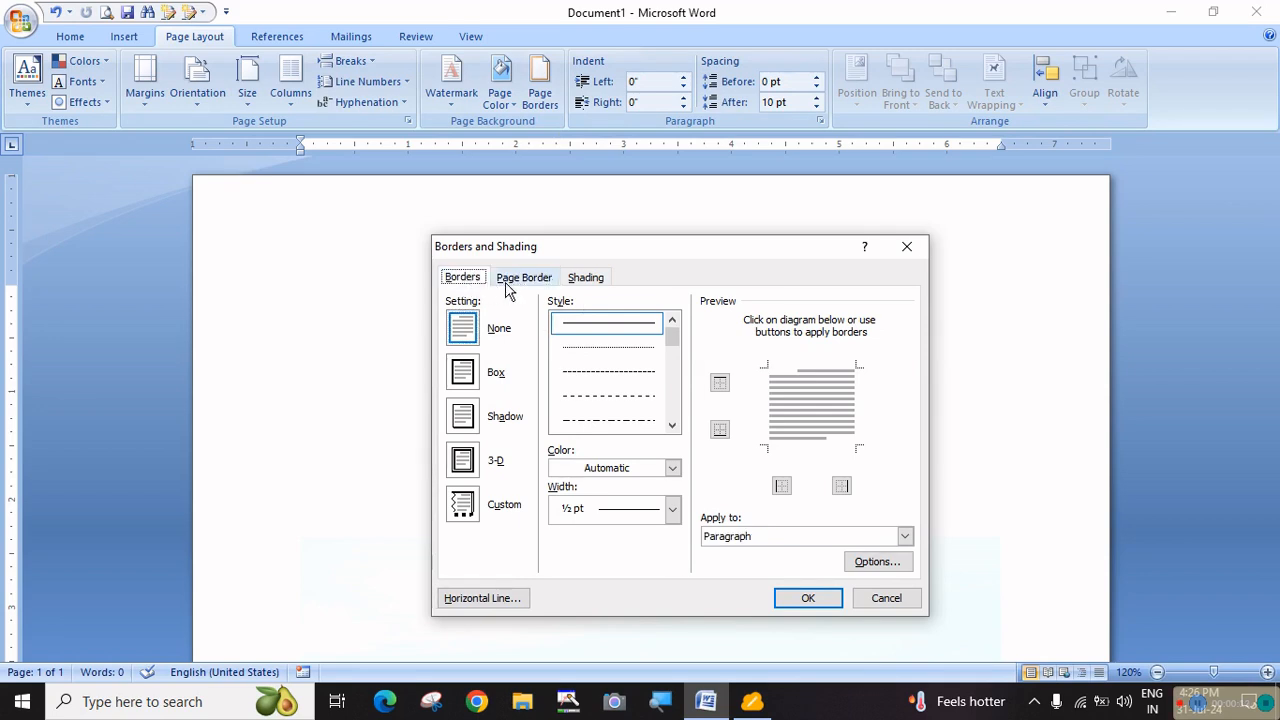
left_click(586, 278)
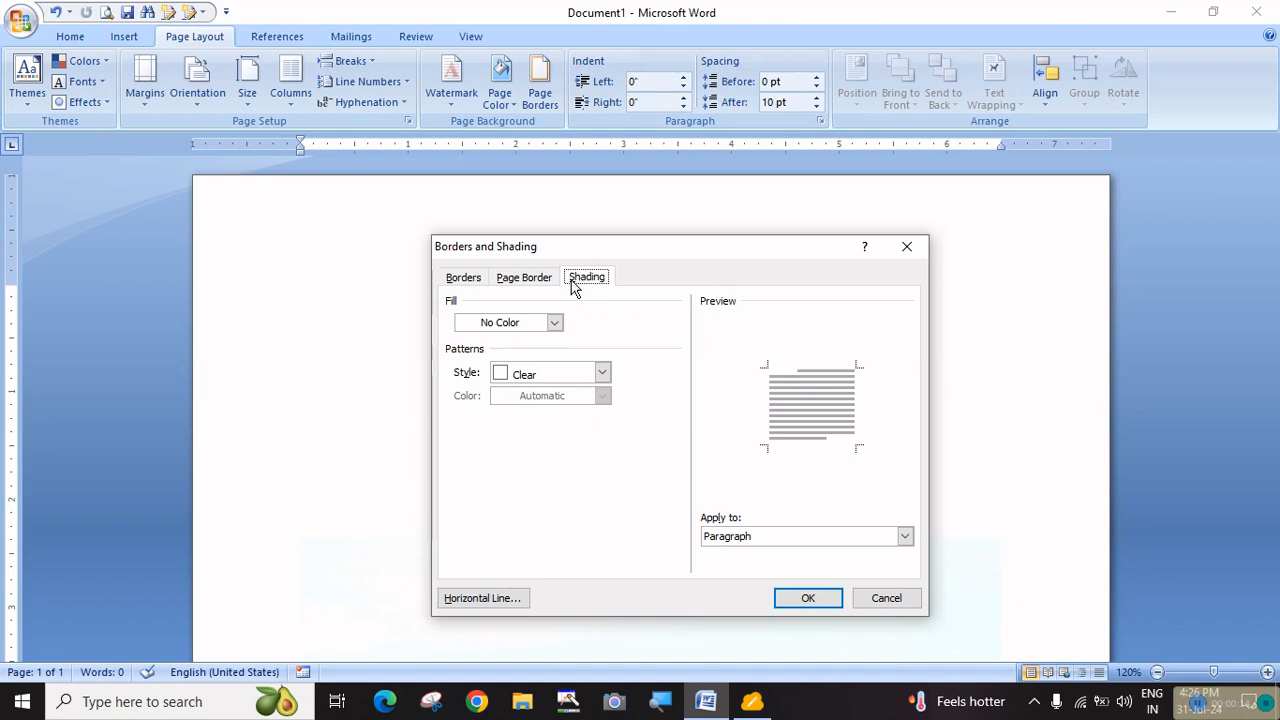
left_click(530, 280)
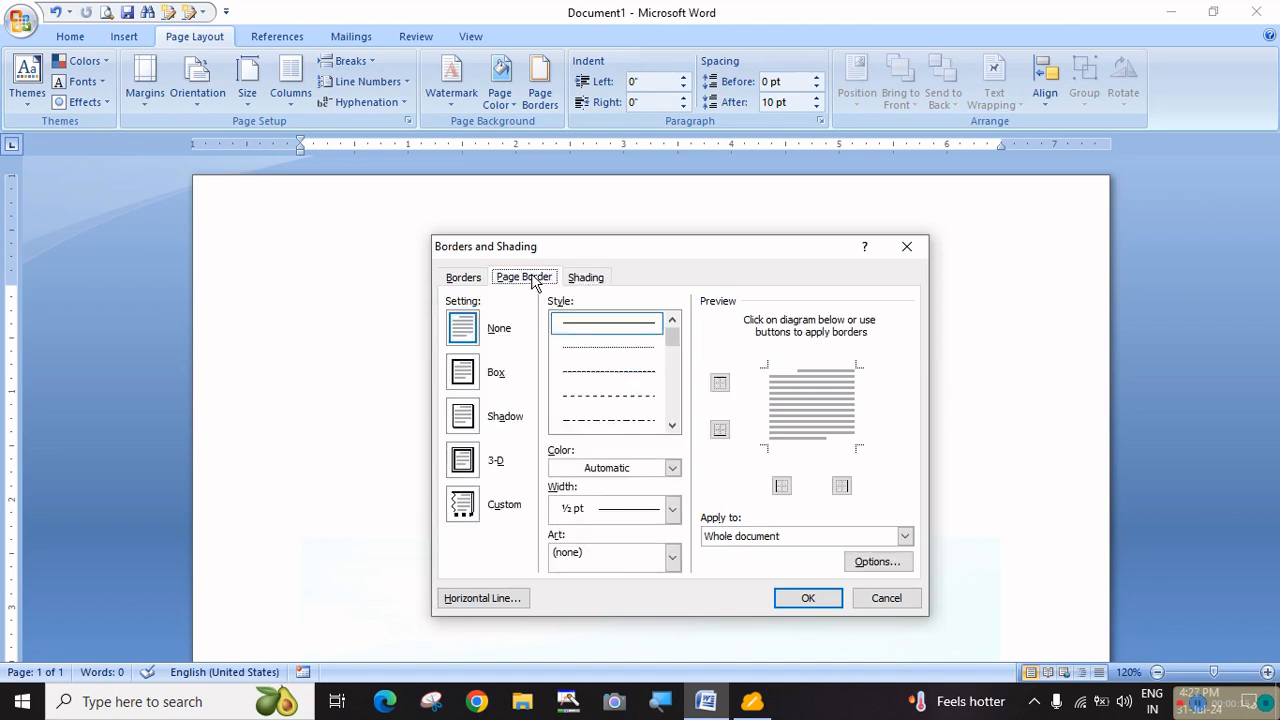
left_click(460, 279)
left_click(586, 278)
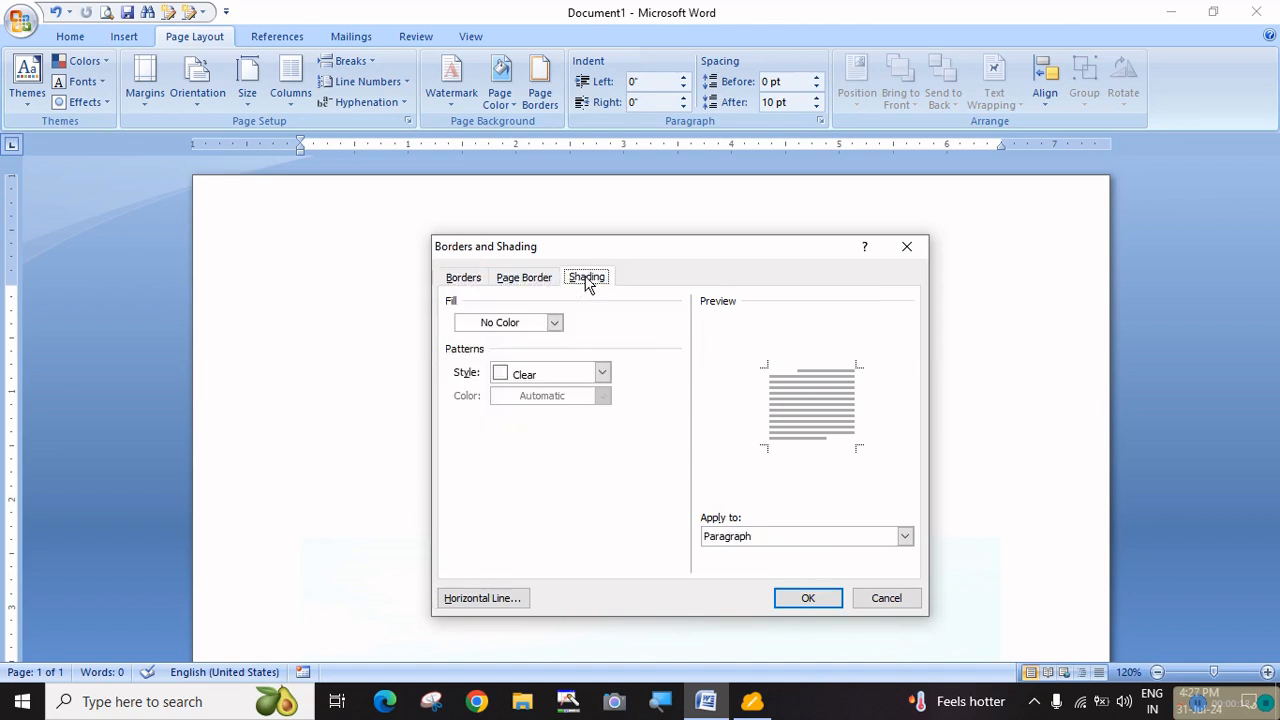
left_click(463, 281)
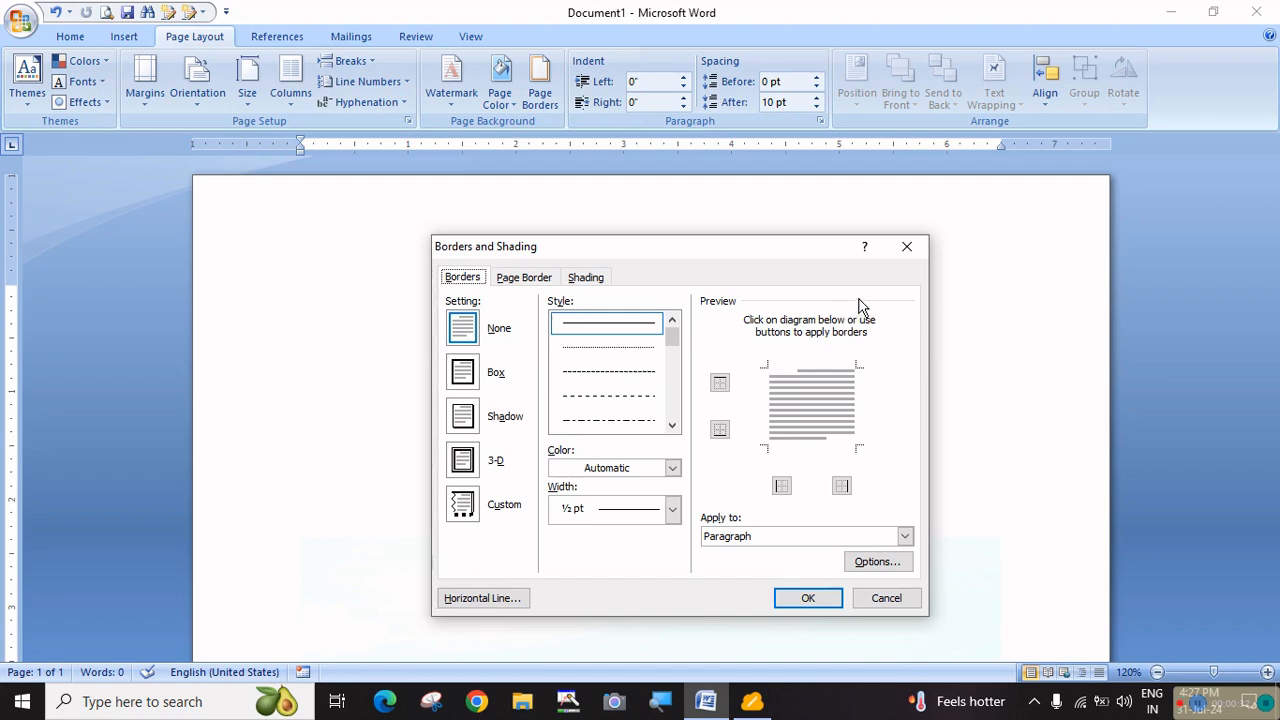
left_click(905, 248)
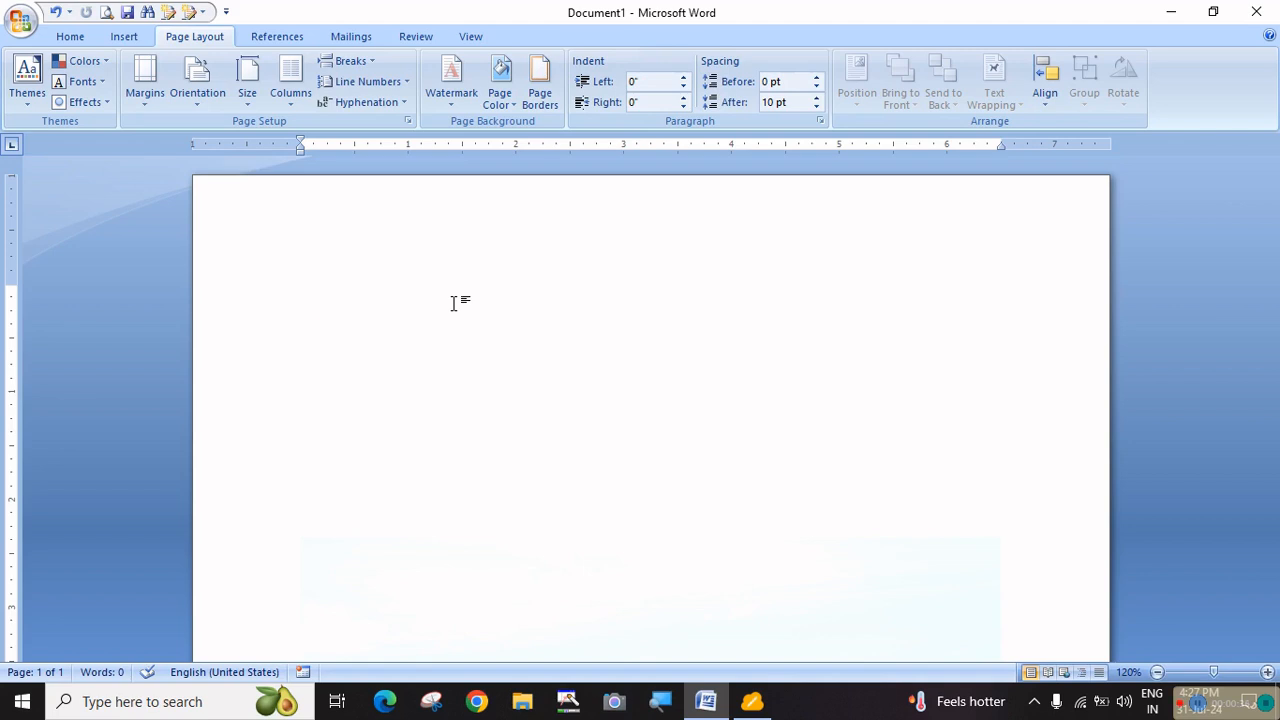
Step: Fill the document with sample paragraphs using =rand(5)
type("=rand(5)")
key("Return")
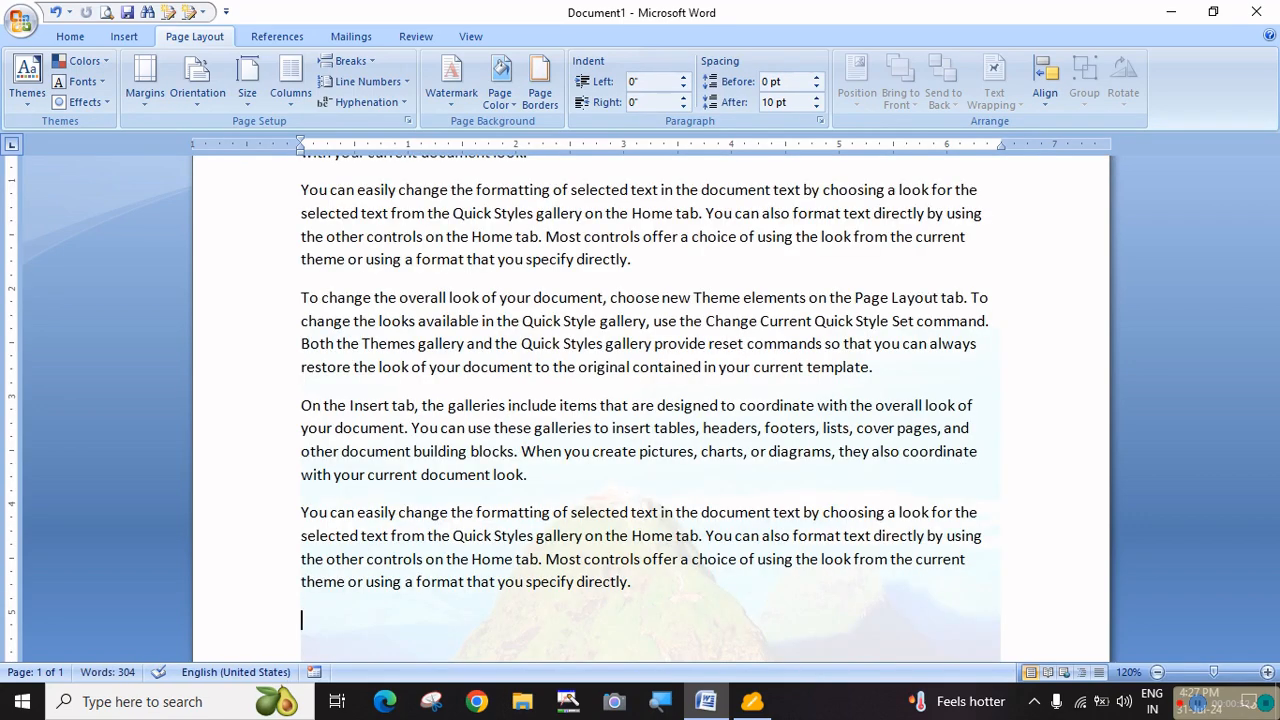
scroll(654, 309, "up", 2)
scroll(726, 329, "down", 3)
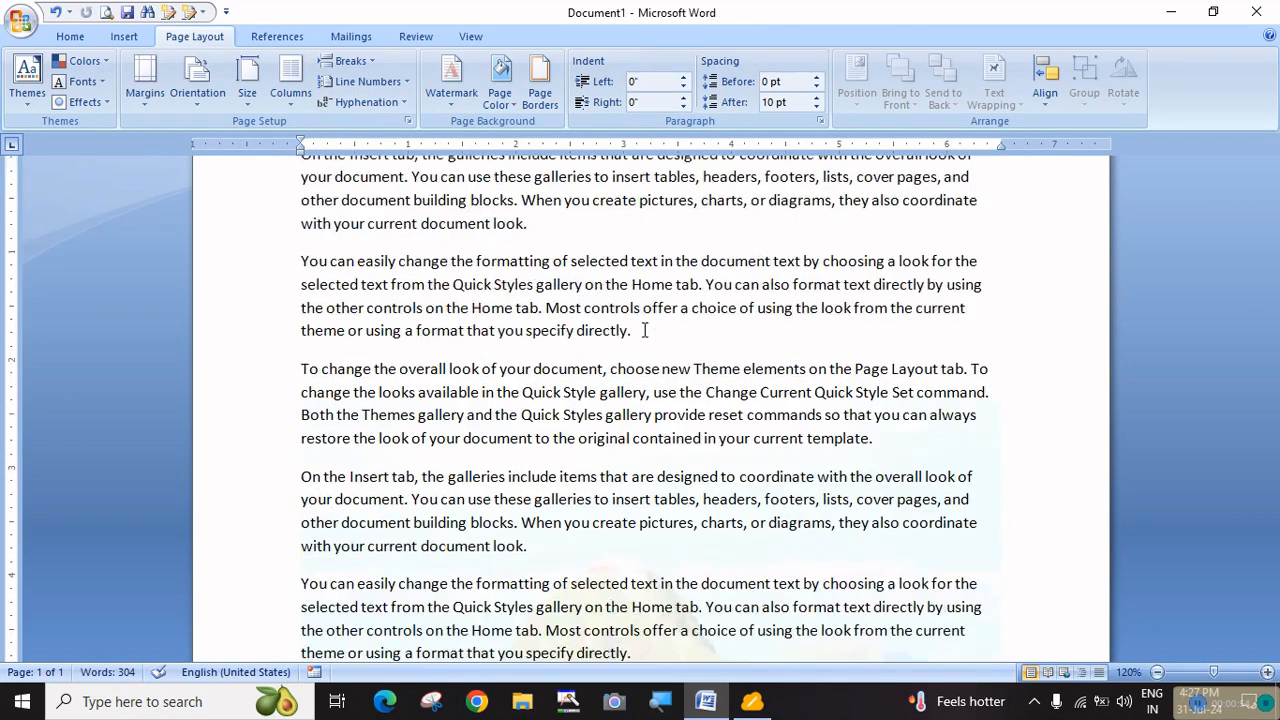
scroll(642, 337, "up", 3)
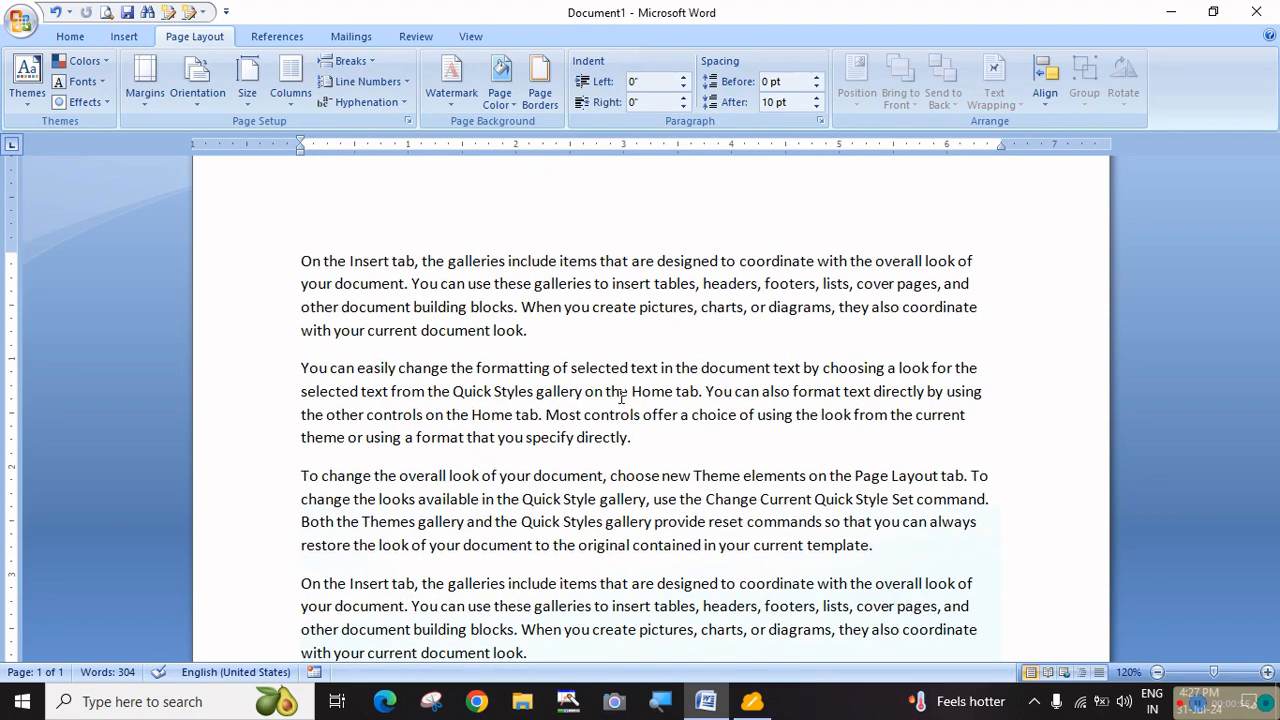
Step: Justify all the text in the document
key("ctrl+s")
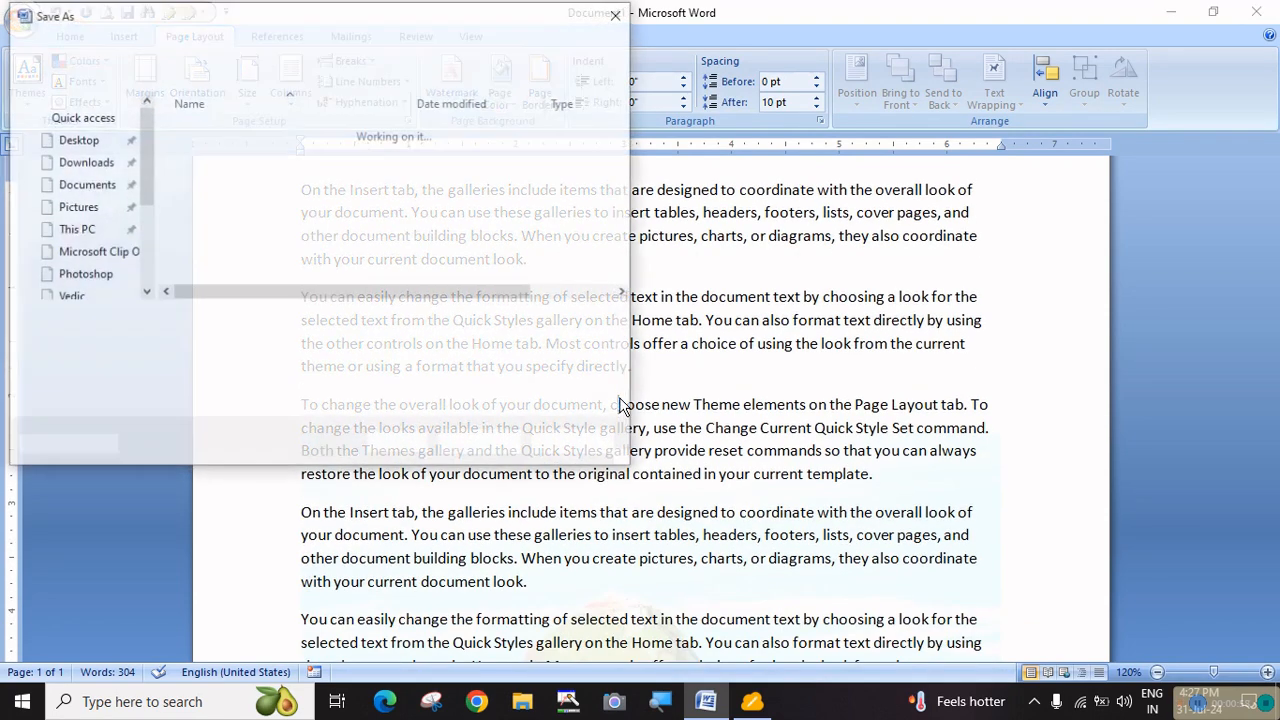
left_click(574, 443)
key("ctrl+a")
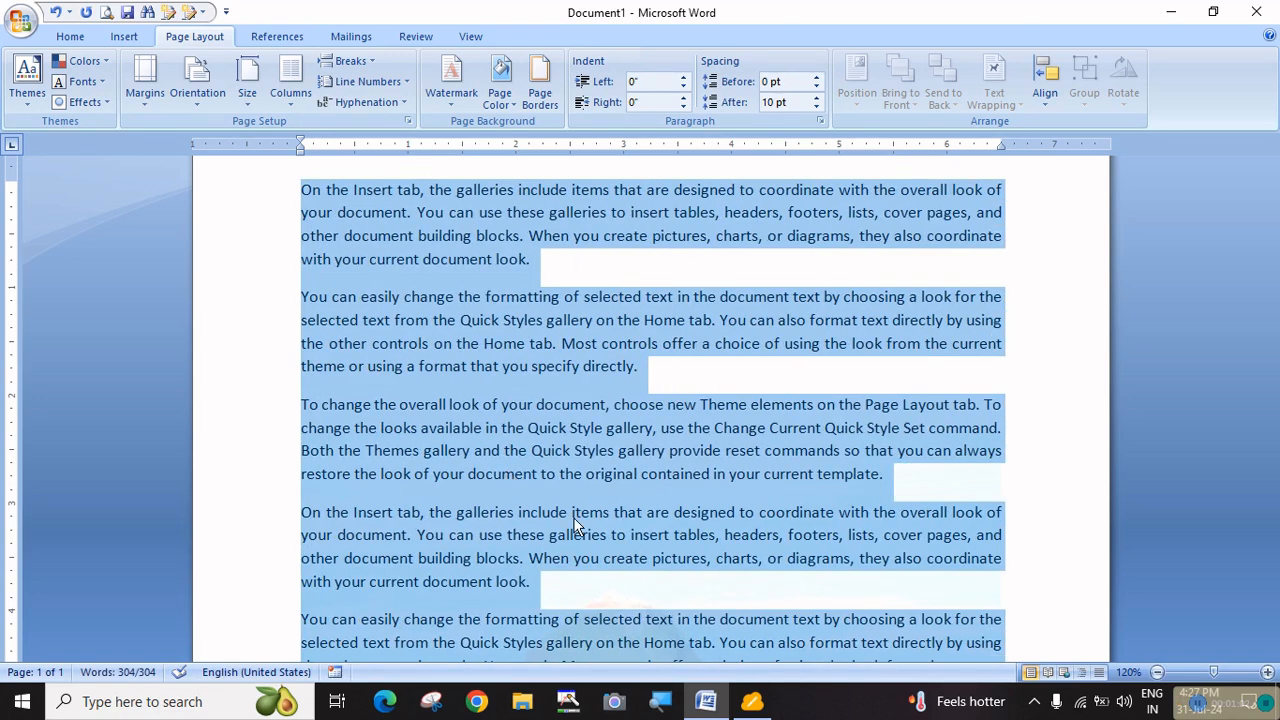
left_click(629, 481)
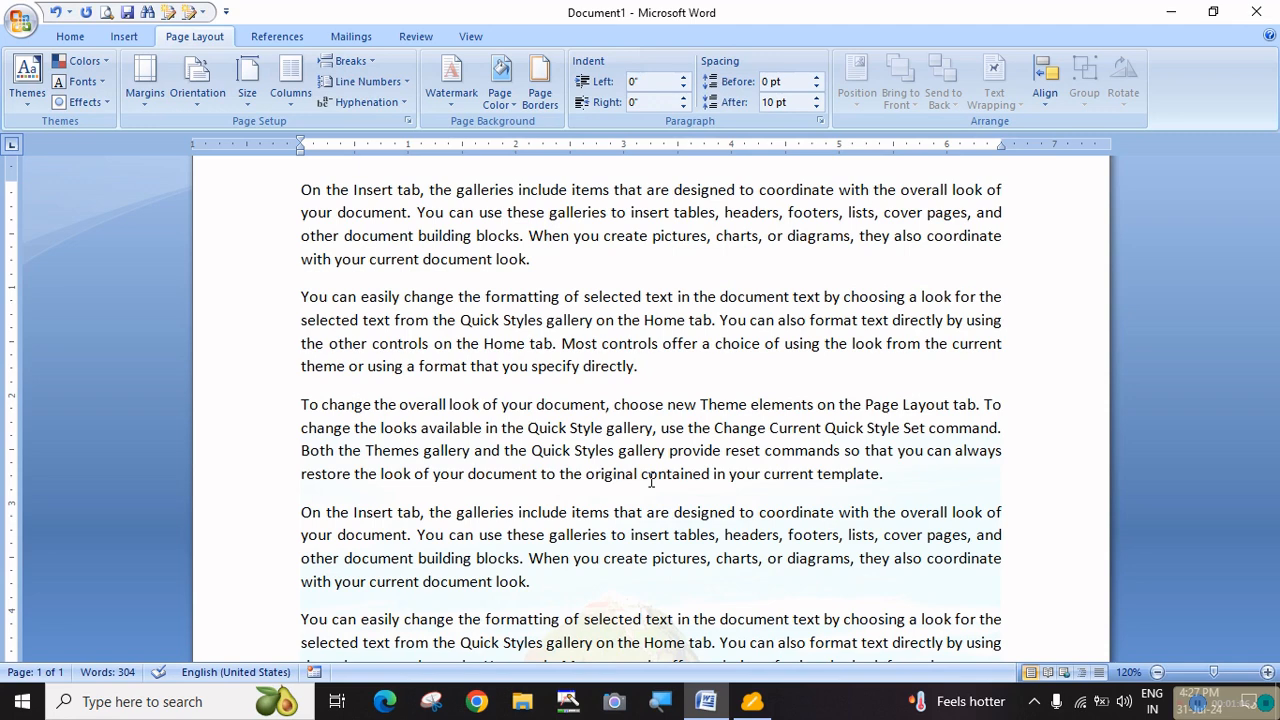
Step: Apply a Box border with a single solid line to the second paragraph, keeping automatic color and ½ pt width
scroll(653, 484, "up", 2)
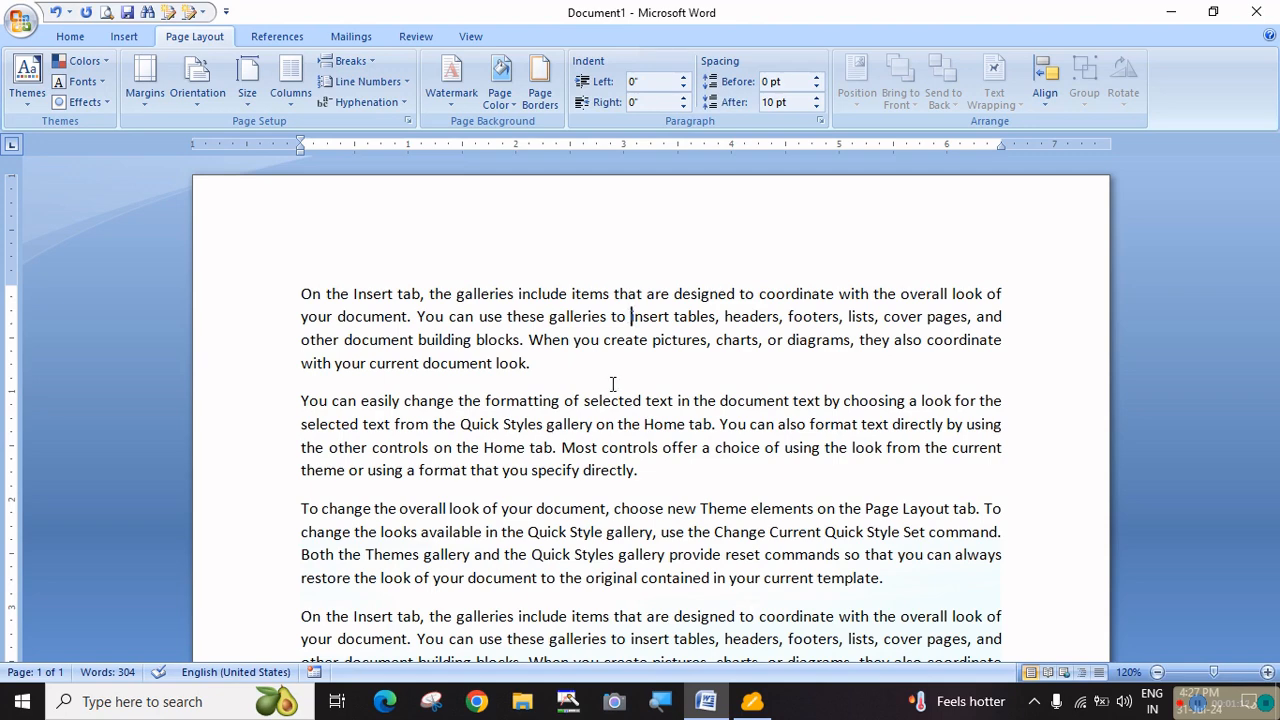
left_click(610, 447)
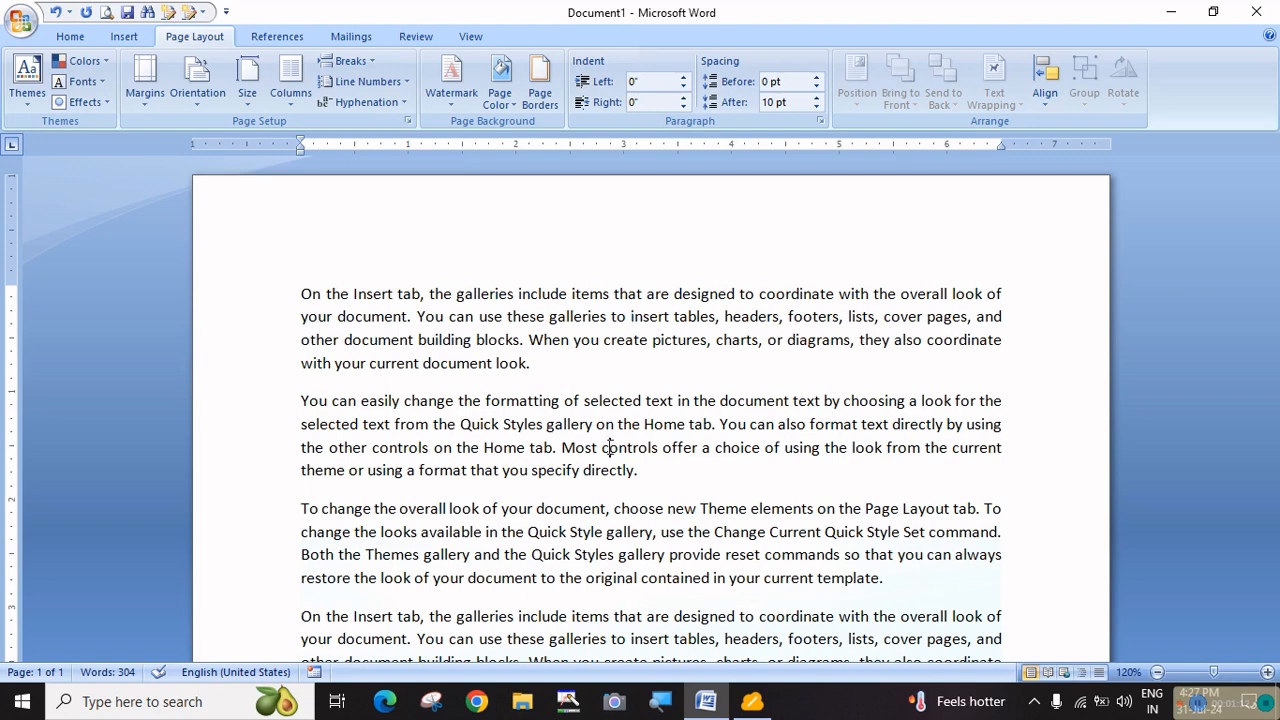
left_click(540, 82)
left_click(480, 278)
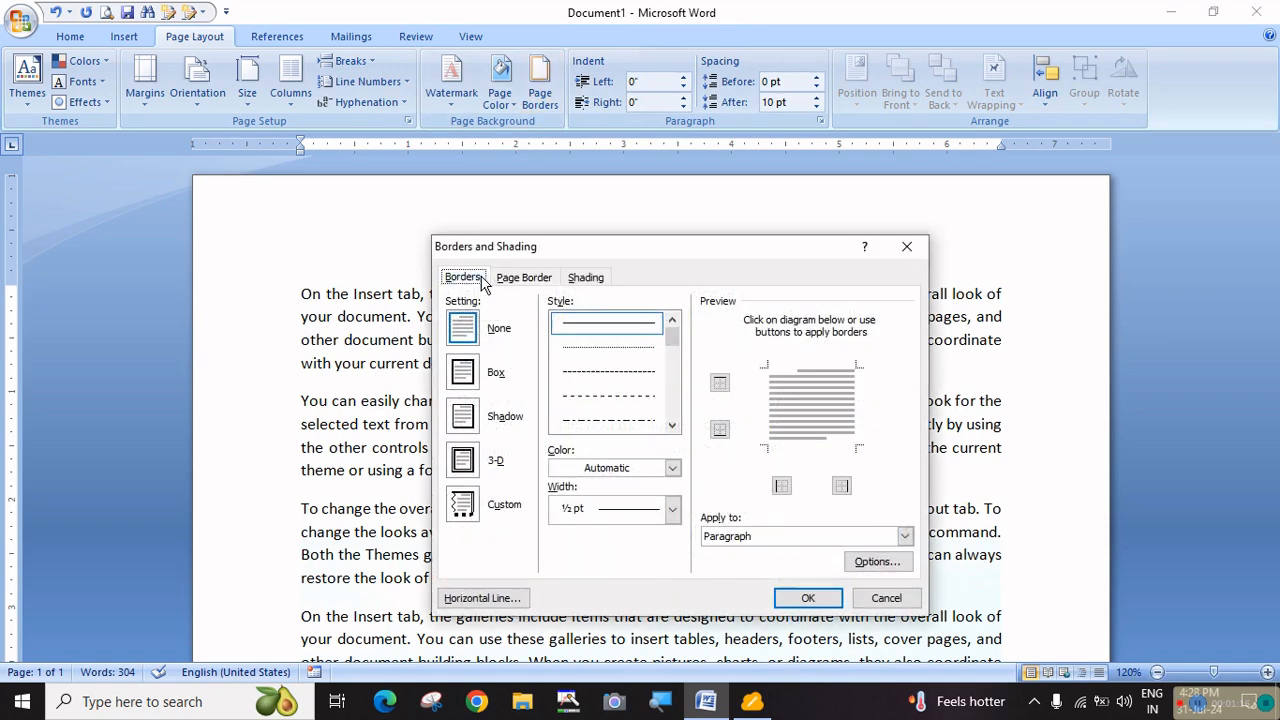
left_click(466, 372)
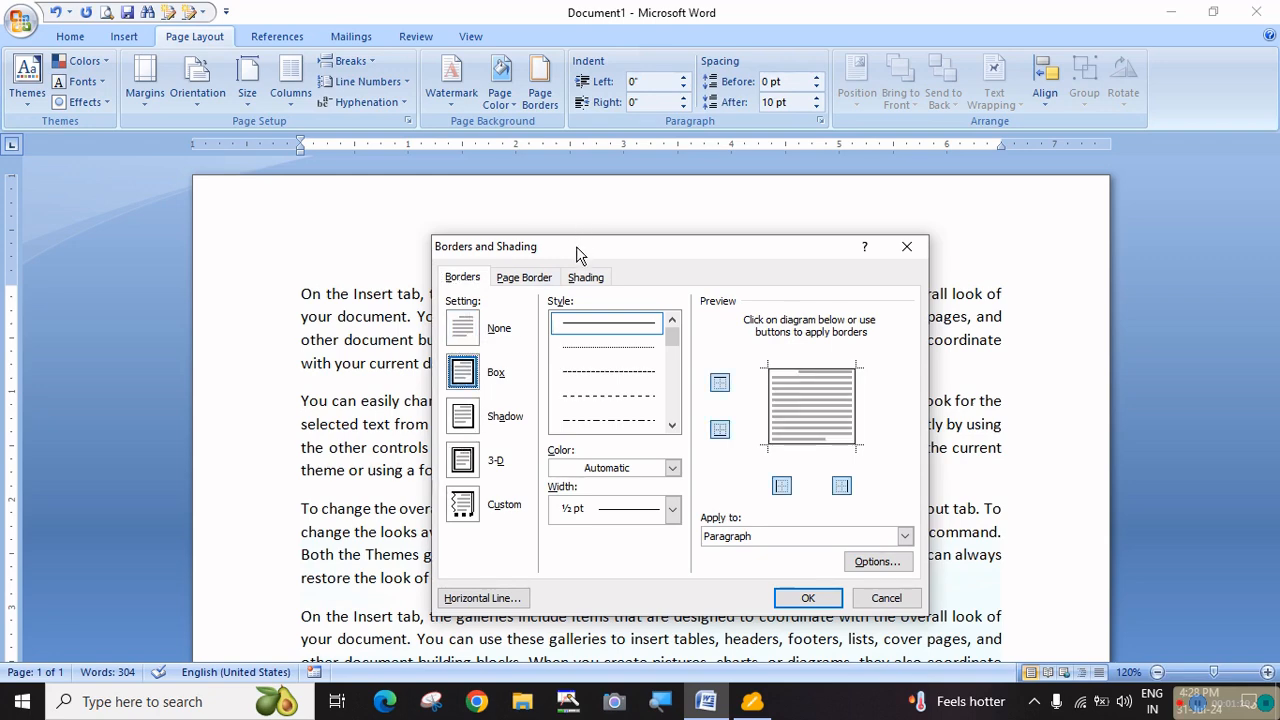
mouse_move(580, 250)
left_mouse_down()
mouse_move(779, 246)
mouse_move(750, 242)
left_mouse_up()
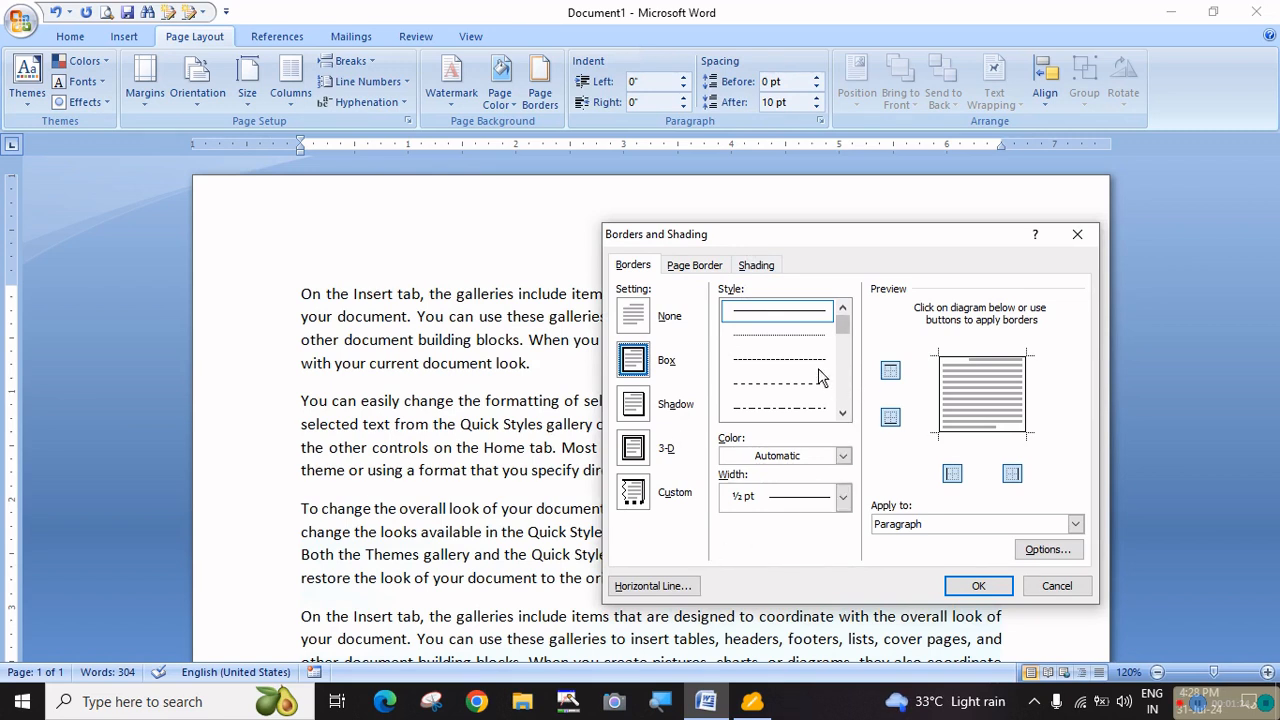
left_click(792, 318)
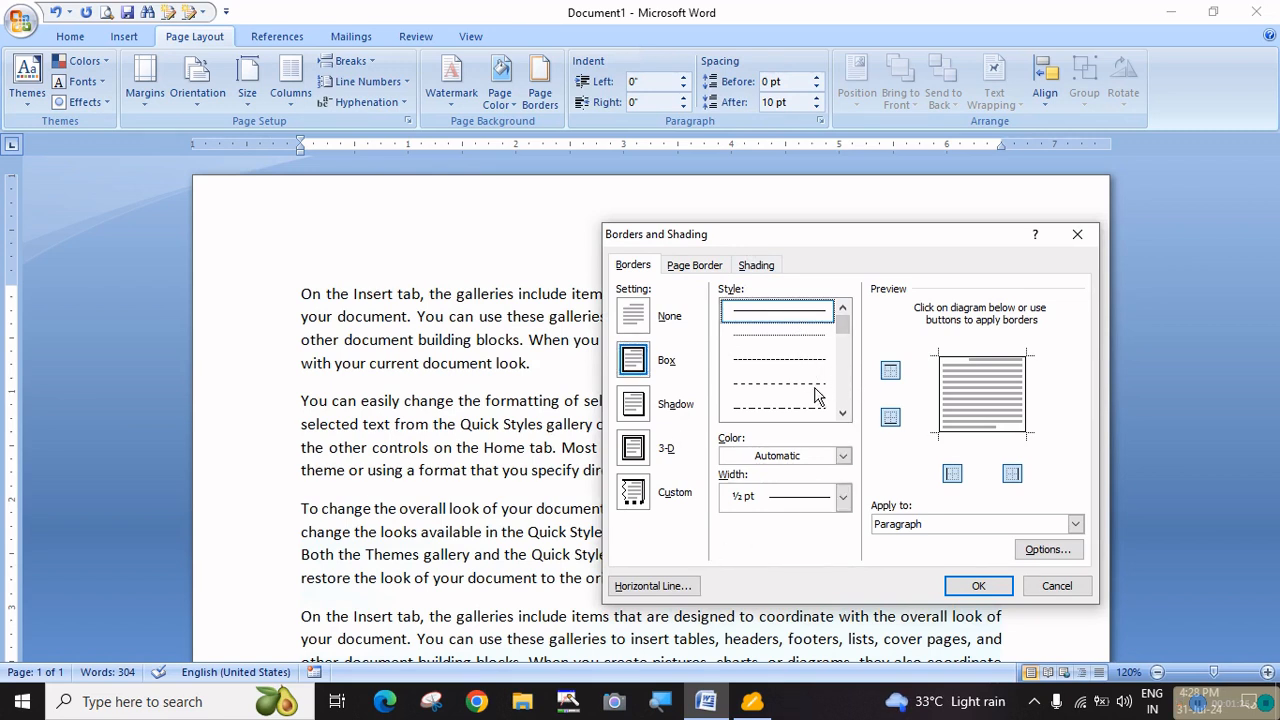
left_click(964, 585)
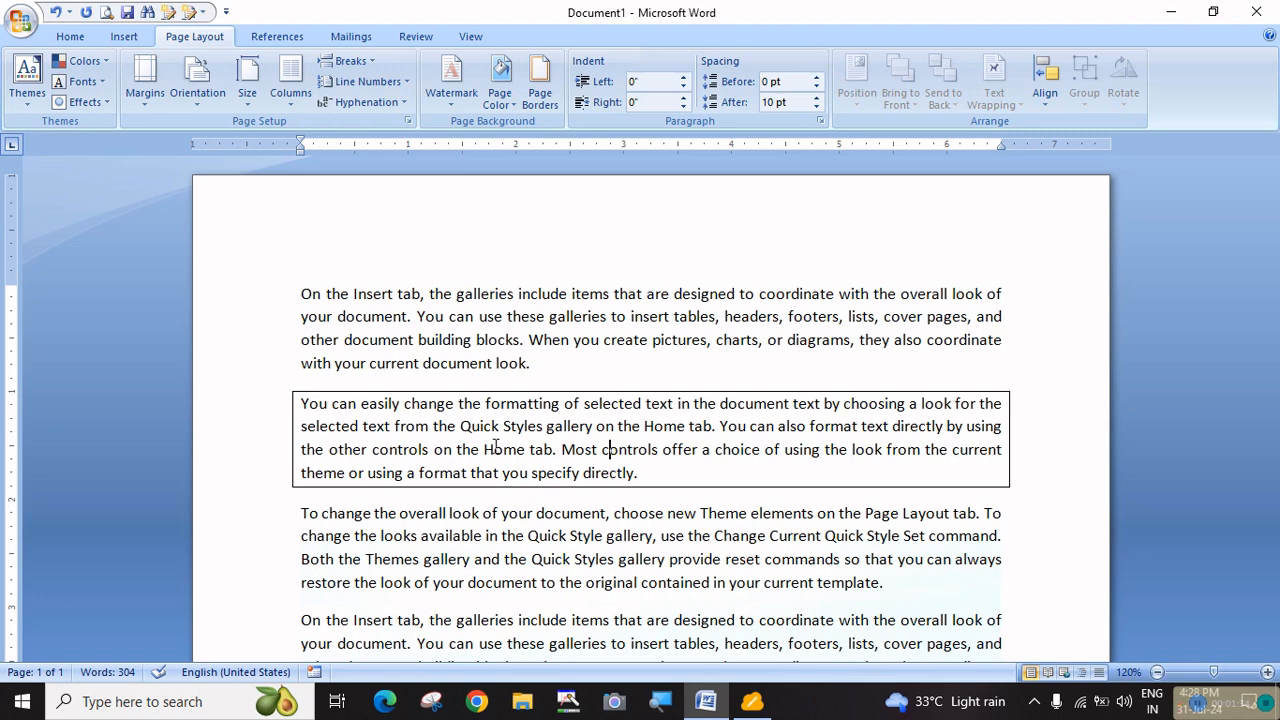
Step: For the third and fourth paragraphs together, choose a paragraph border with the triple-line style and the Shadow setting
scroll(484, 510, "down", 1)
scroll(326, 512, "down", 1)
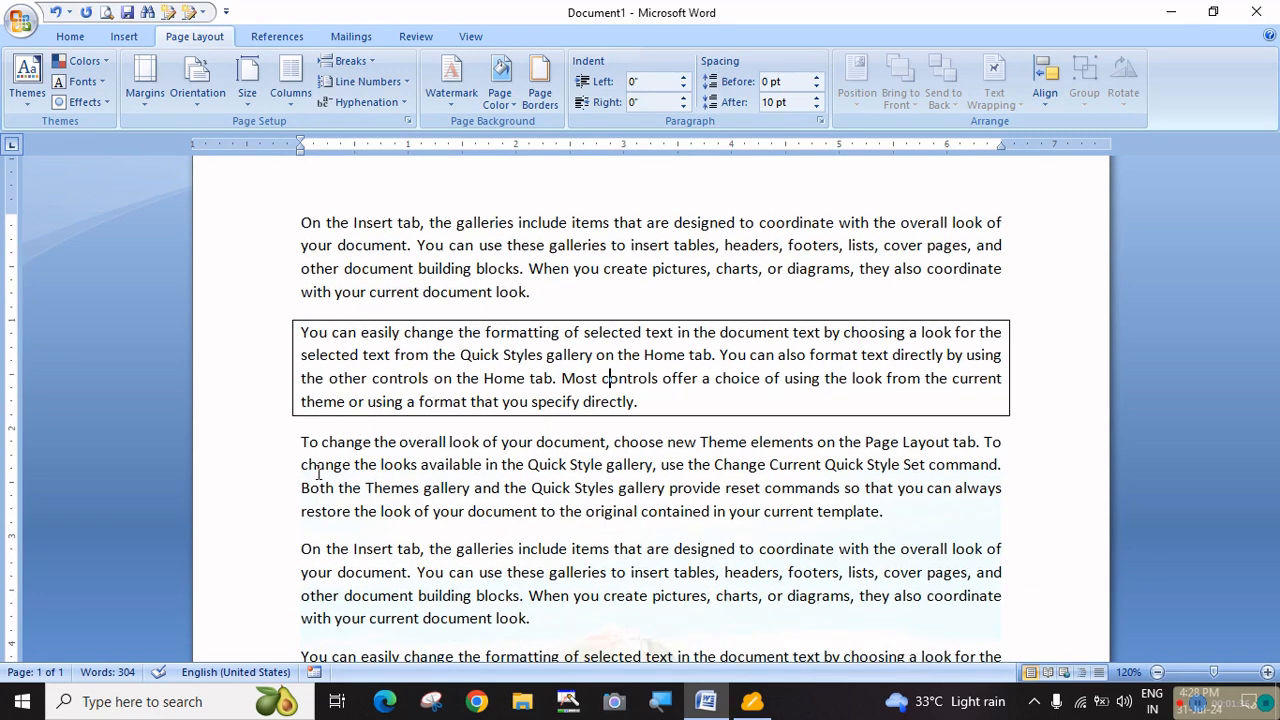
left_click_drag(297, 441, 543, 620)
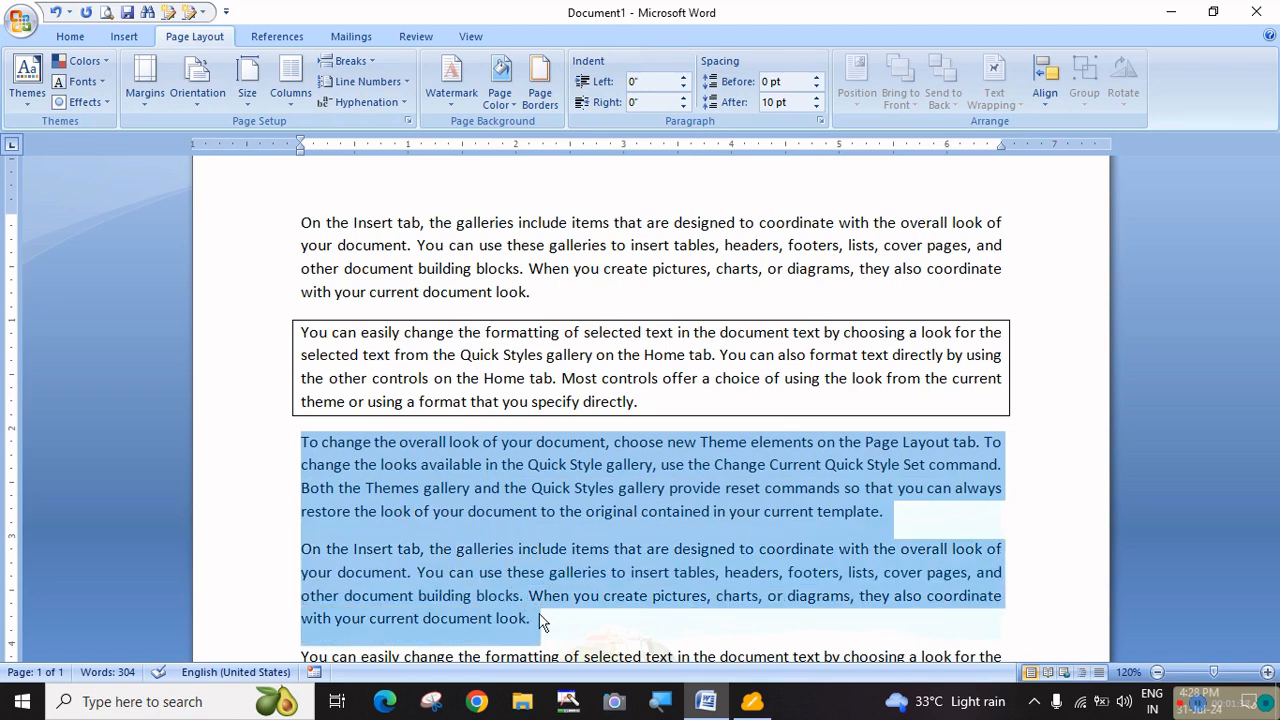
left_click(540, 85)
left_click(630, 268)
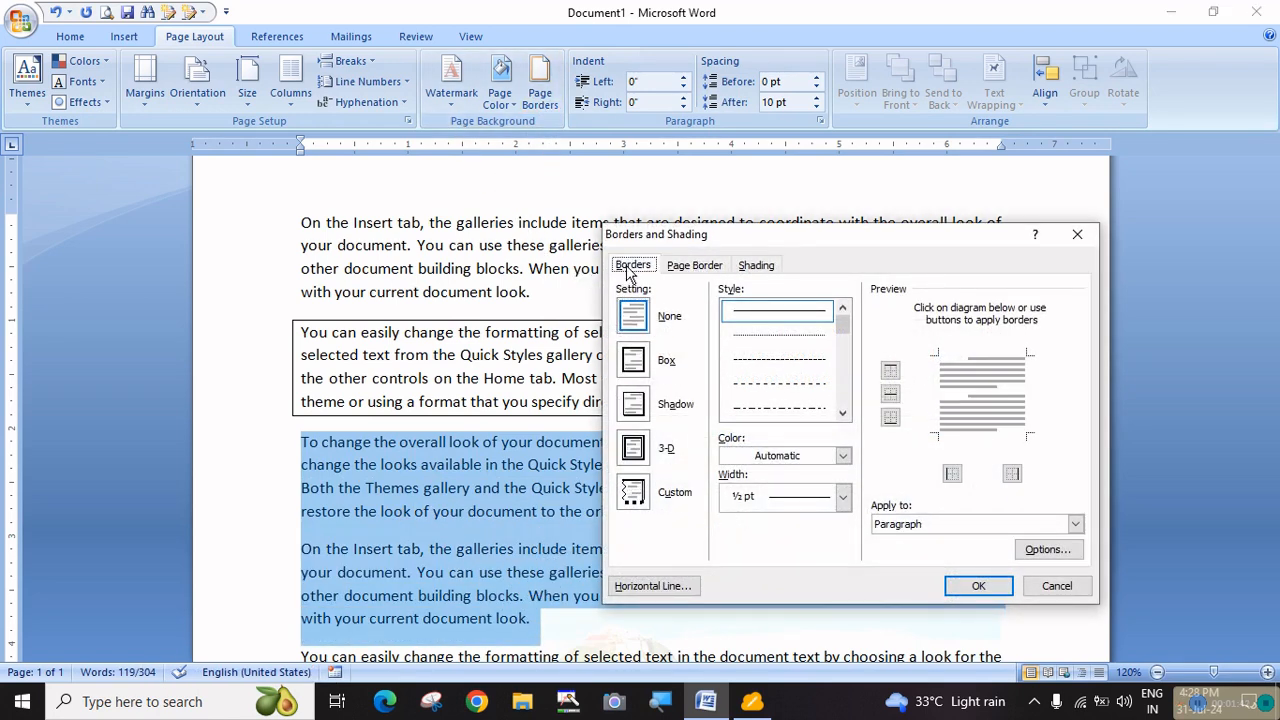
scroll(783, 396, "down", 2)
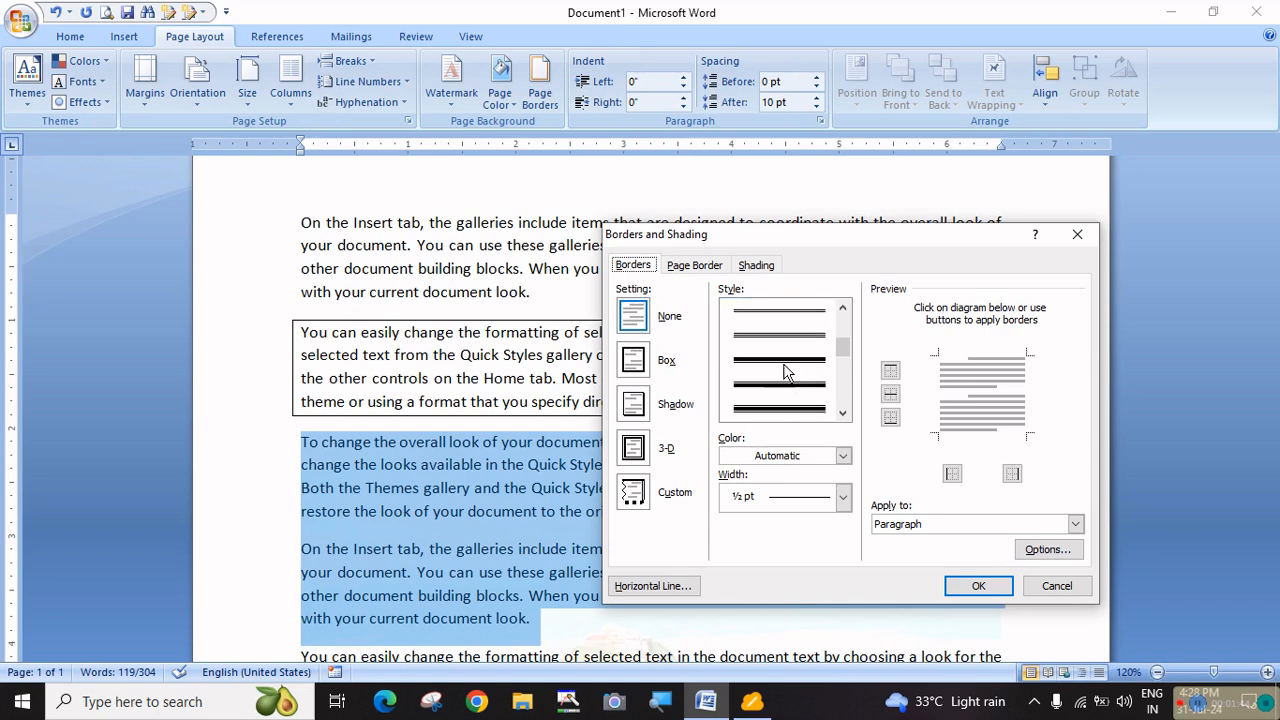
left_click(790, 340)
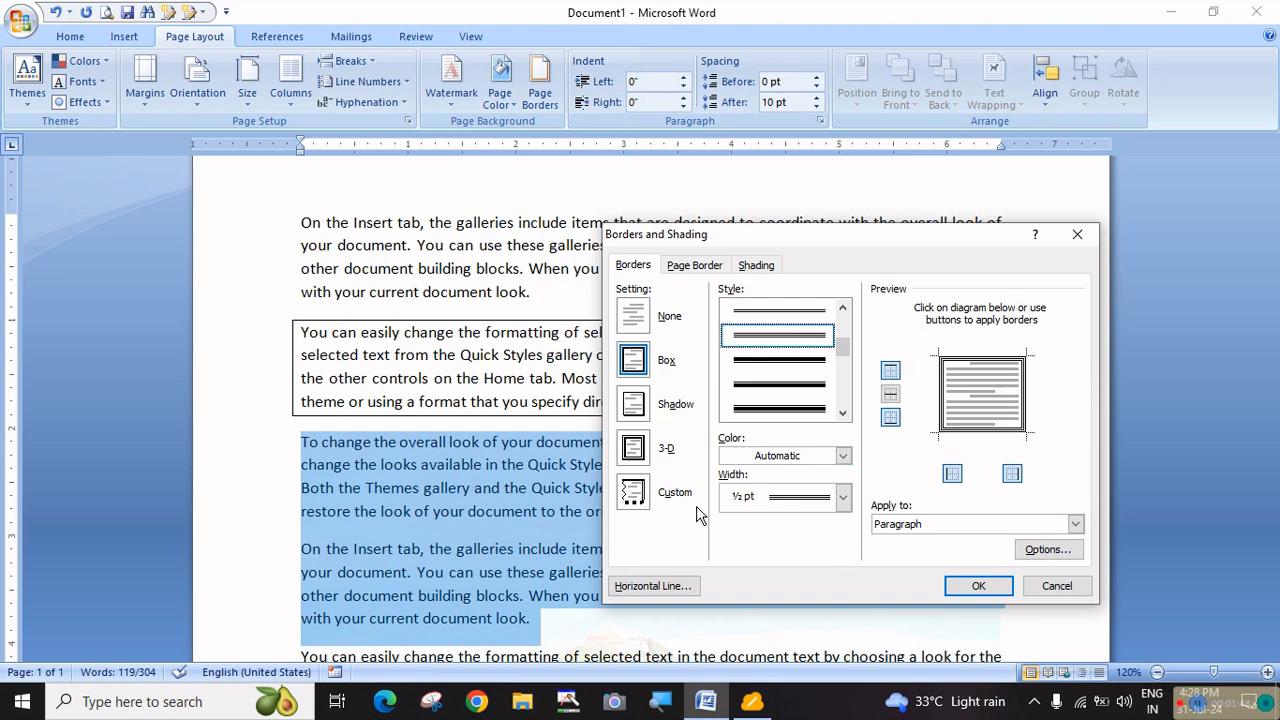
left_click(634, 410)
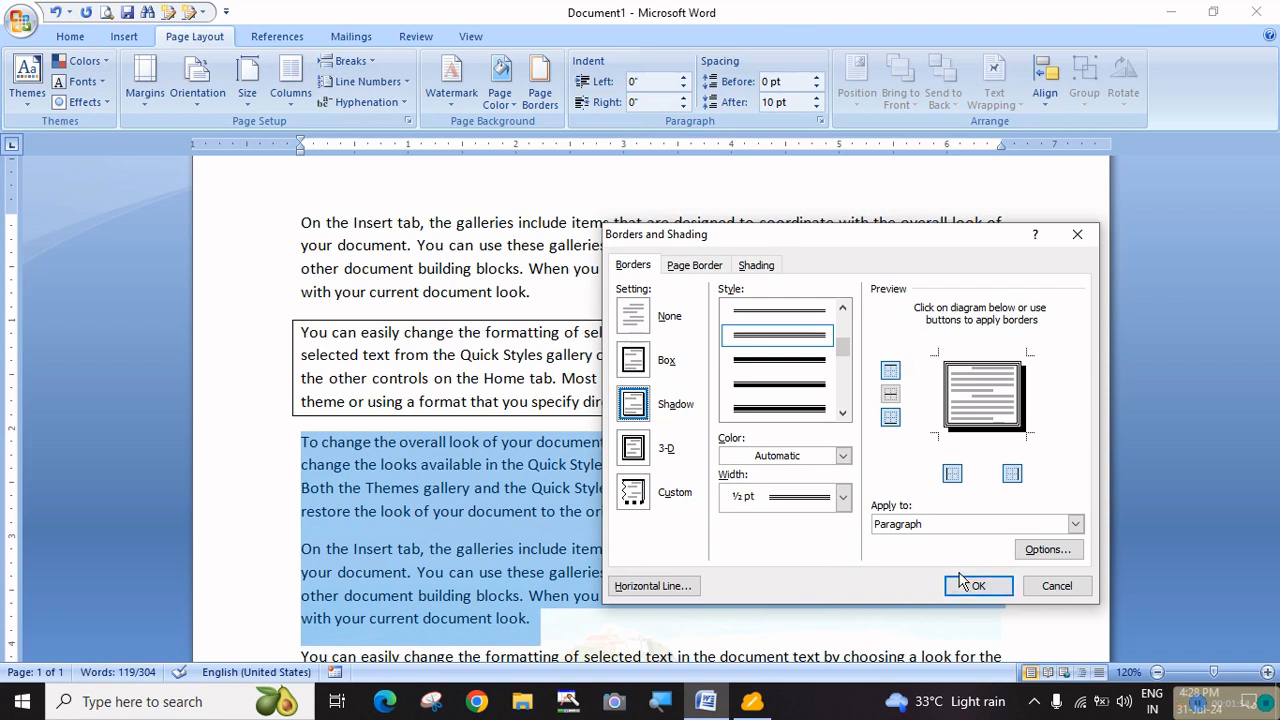
Step: Set the shadow border's color to standard green and its width to 1 ½ pt, and apply it to both selected paragraphs
left_click(844, 456)
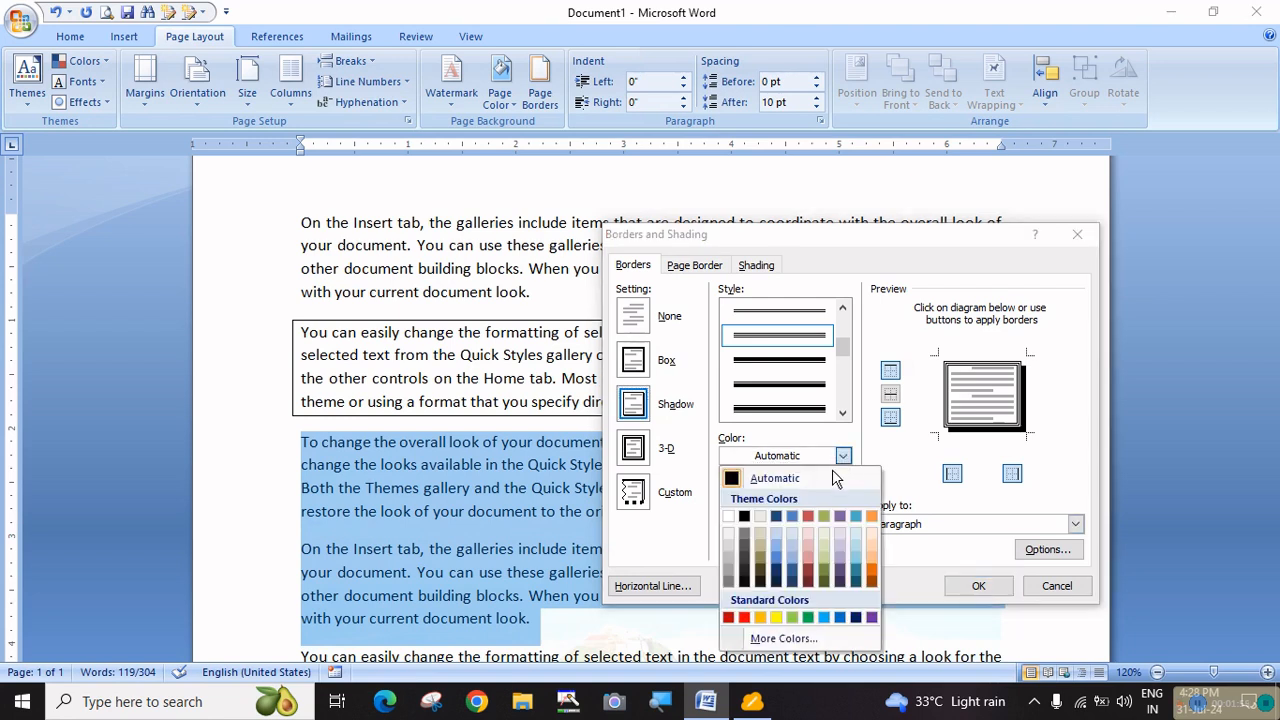
left_click(811, 617)
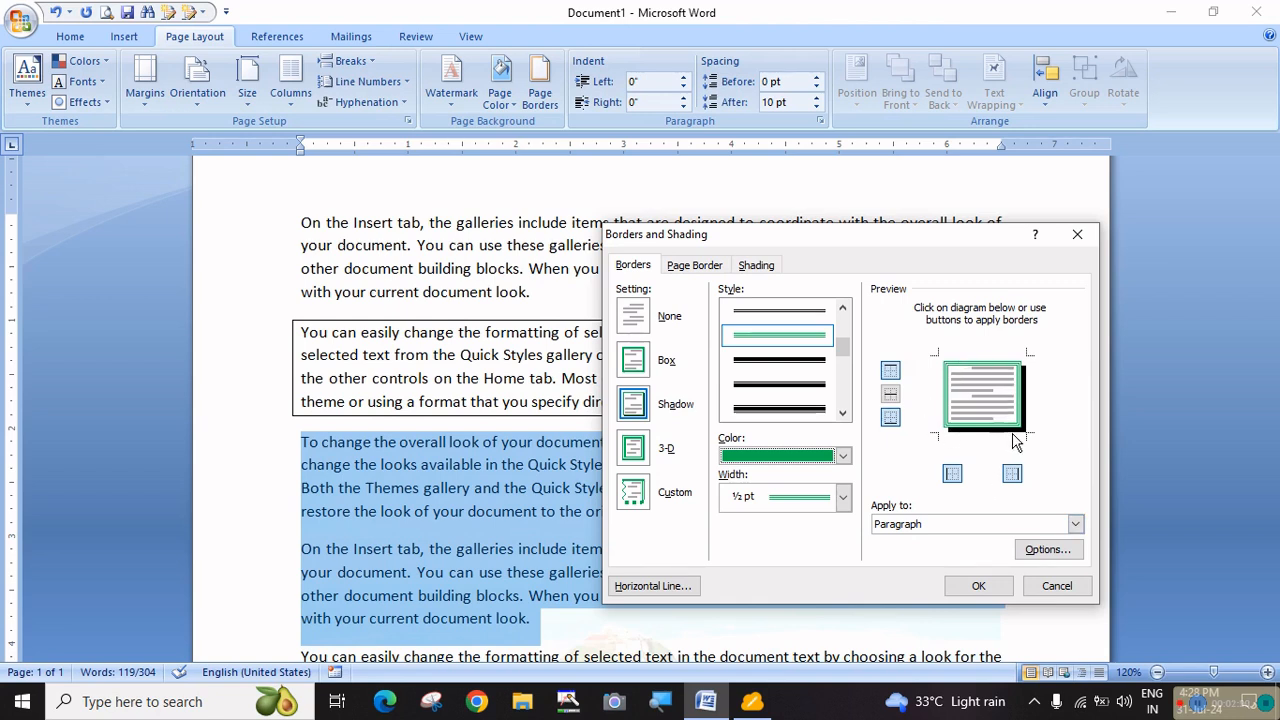
left_click(843, 498)
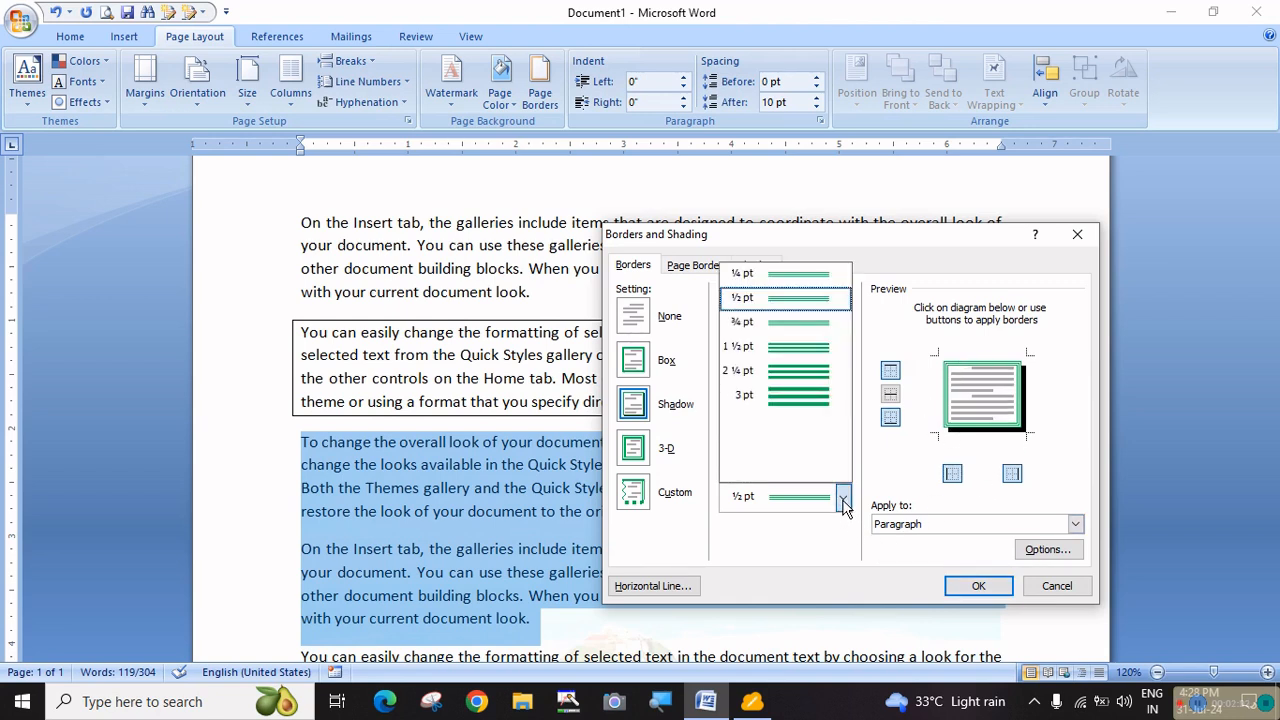
left_click(797, 346)
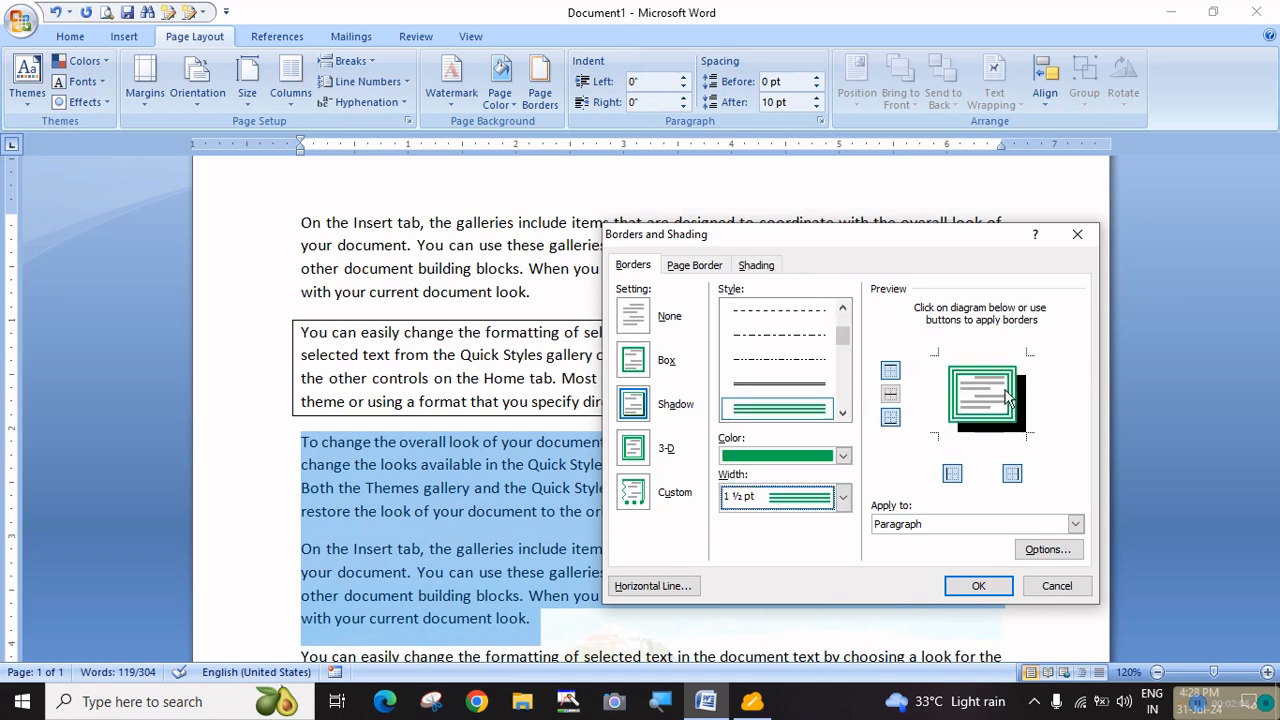
left_click(975, 587)
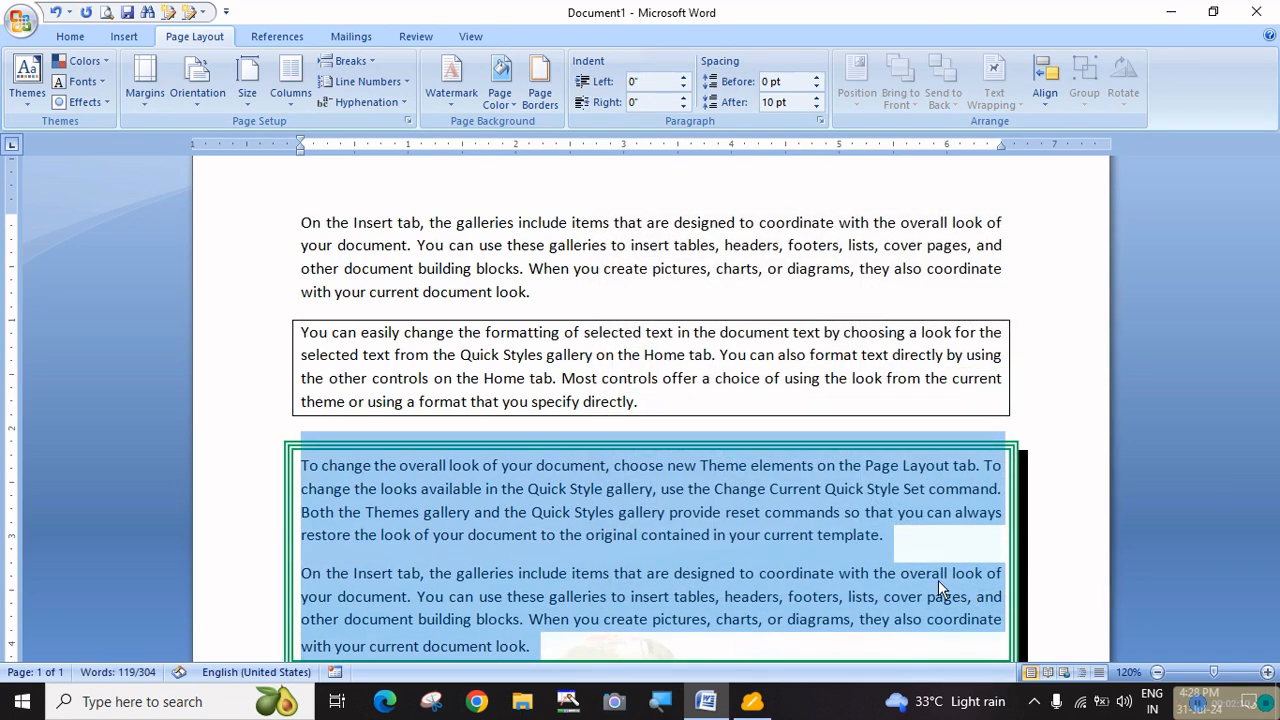
scroll(687, 530, "down", 1)
left_click(705, 464)
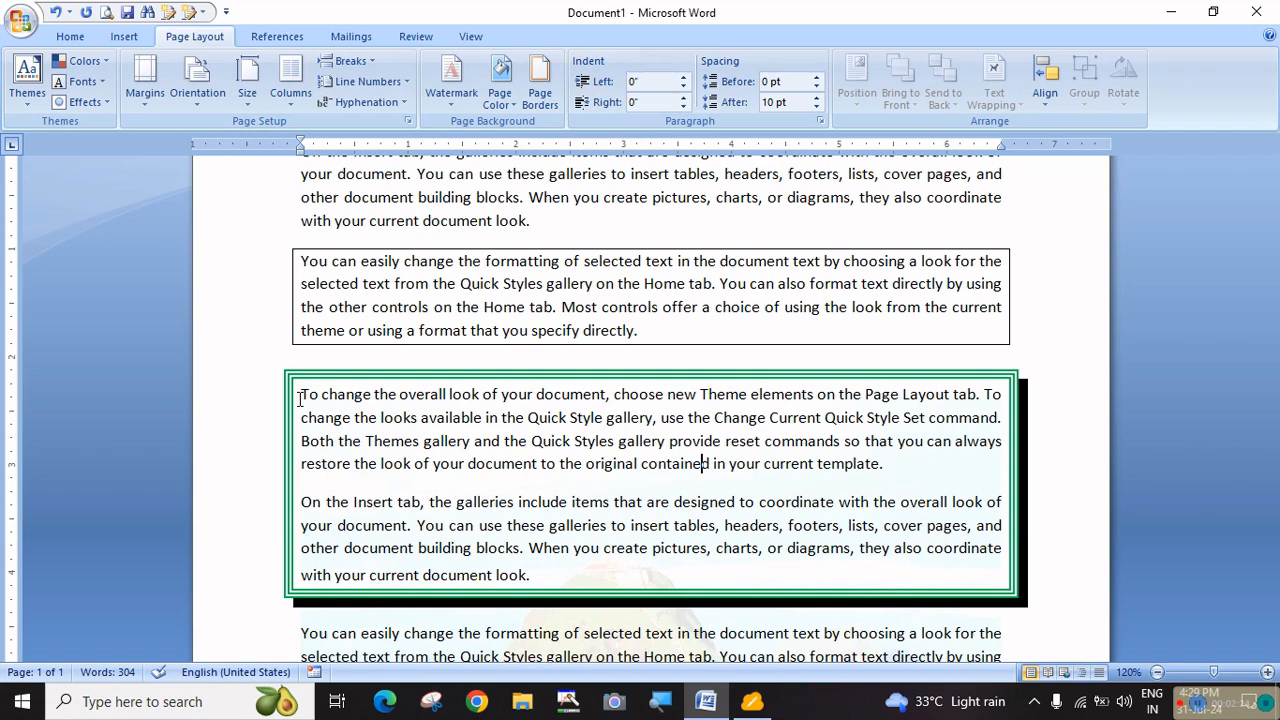
left_click(485, 306)
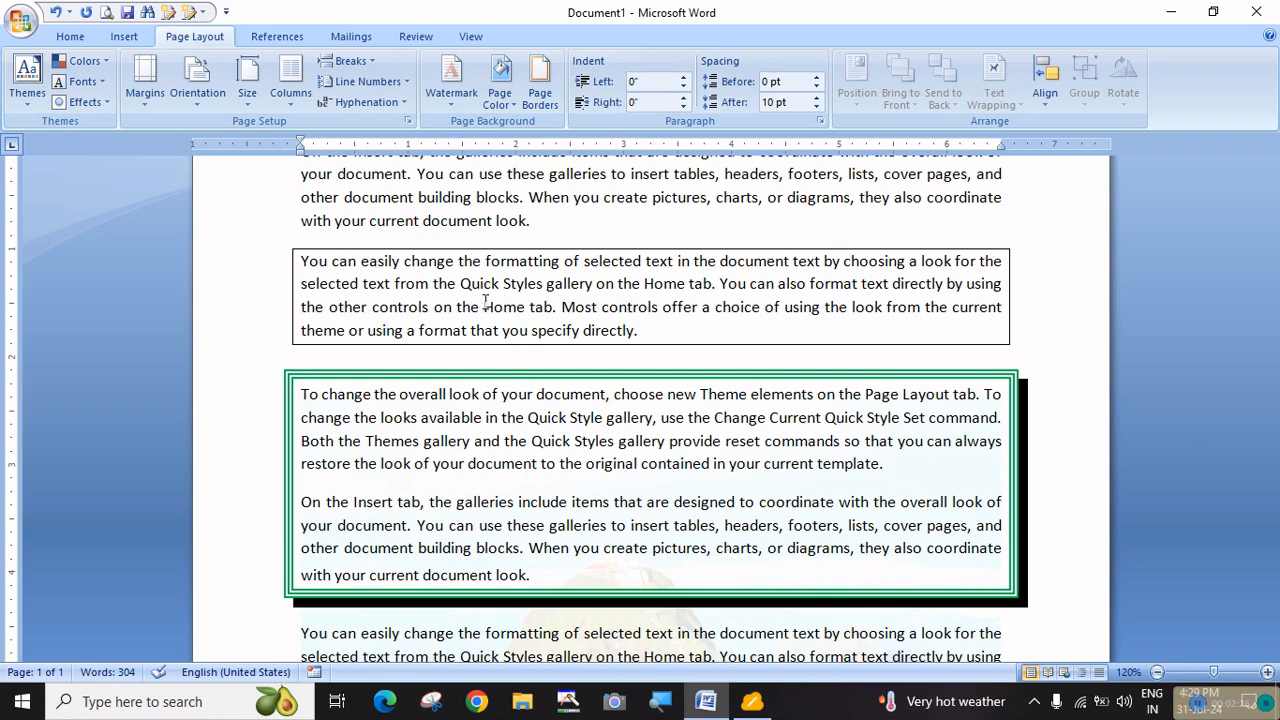
Step: Remove the box border from the second paragraph by setting its paragraph border to None
left_click(540, 92)
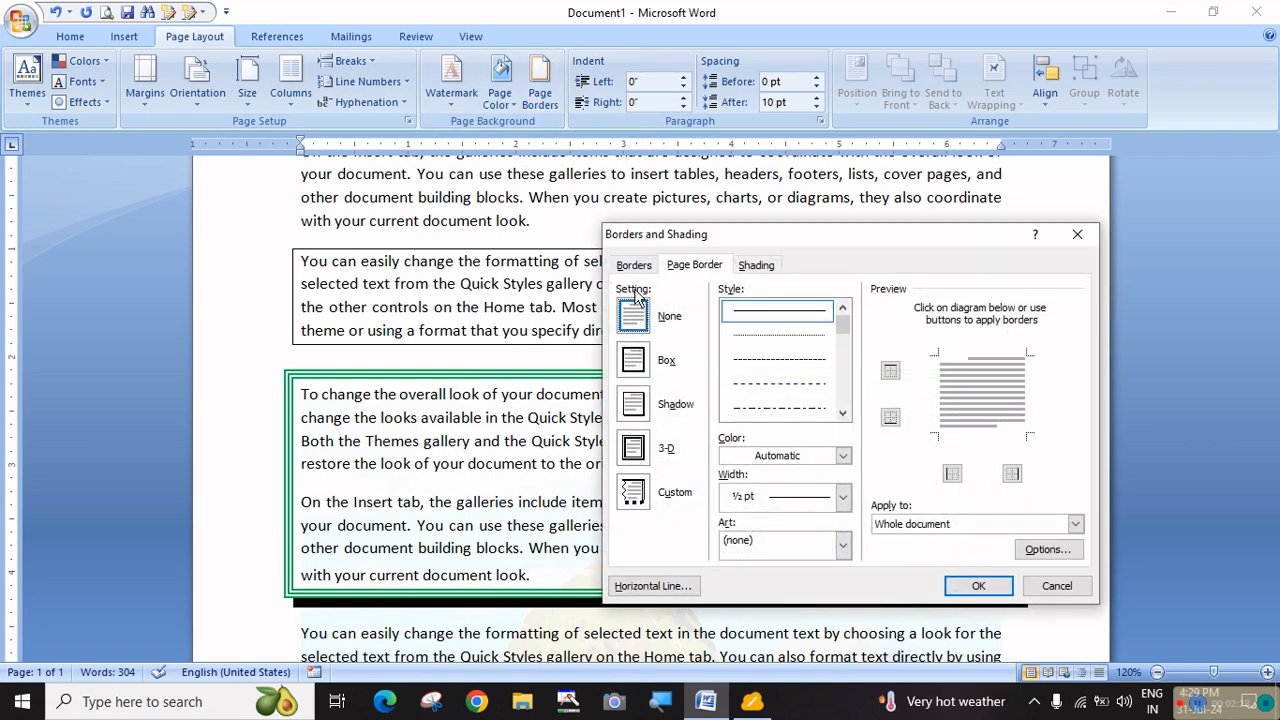
left_click(633, 264)
left_click(640, 318)
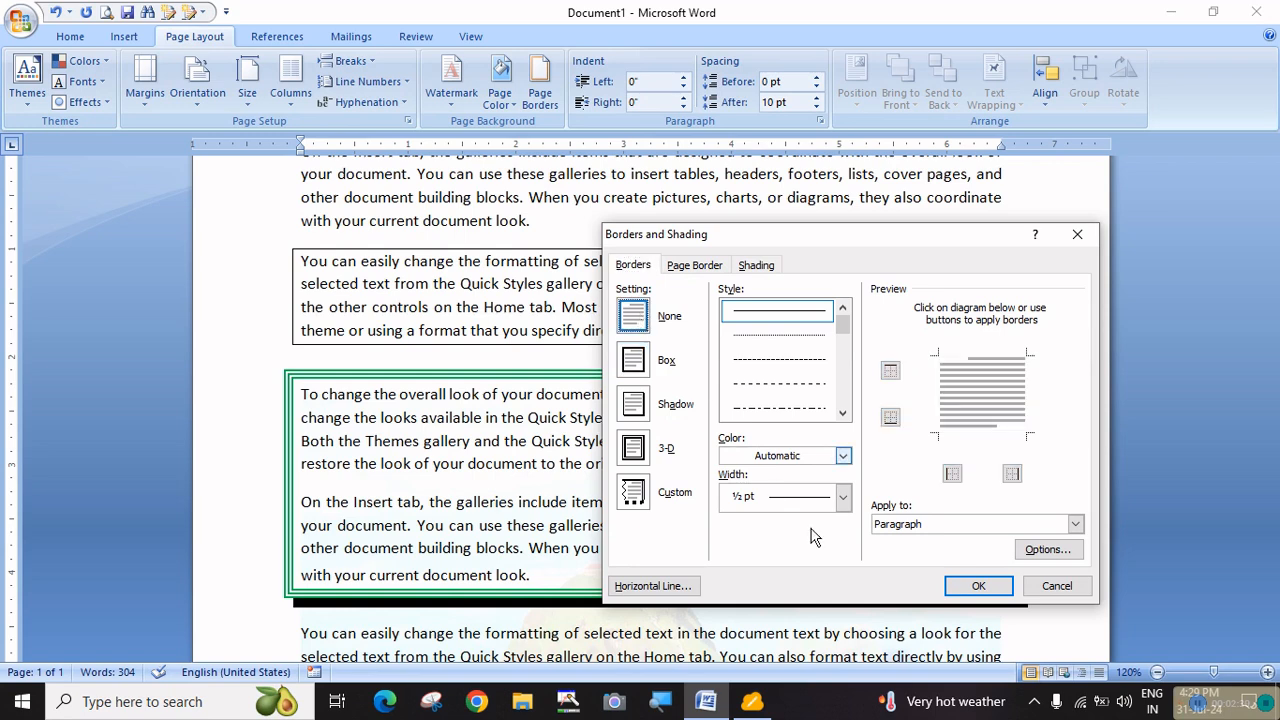
left_click(978, 587)
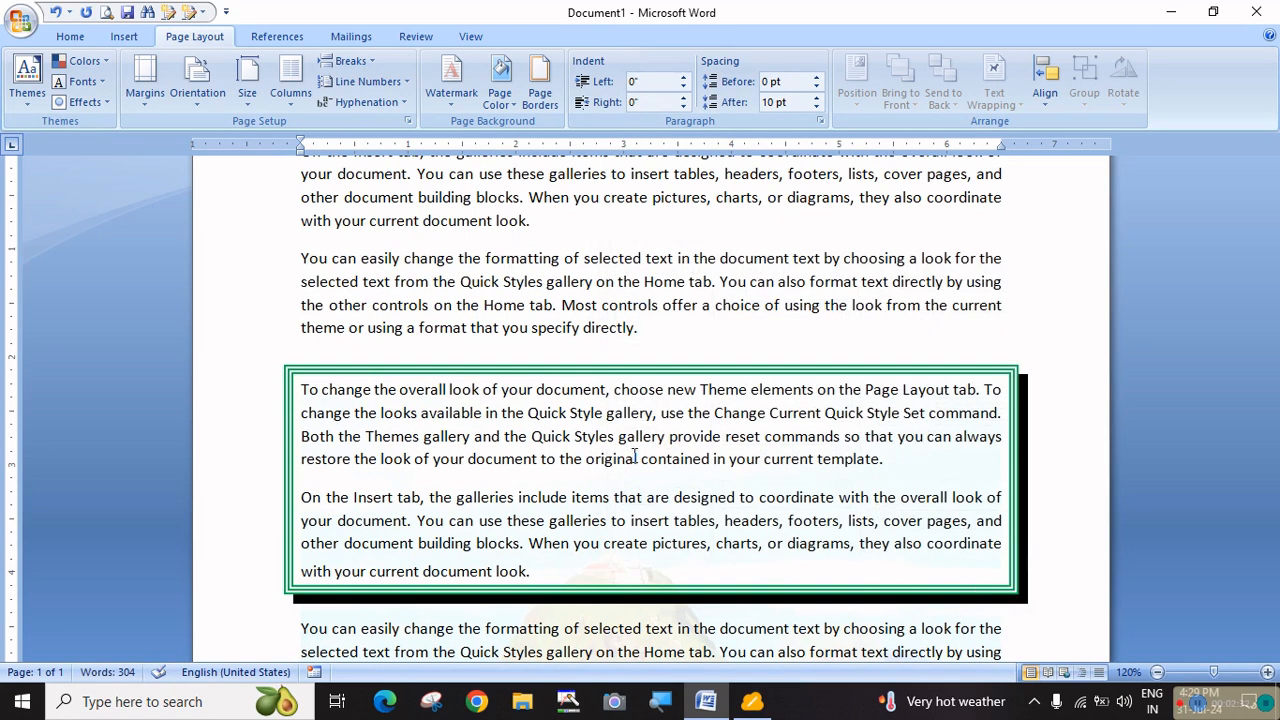
Step: Remove the green shadow border around the third and fourth paragraphs with the None border setting
left_click(632, 458)
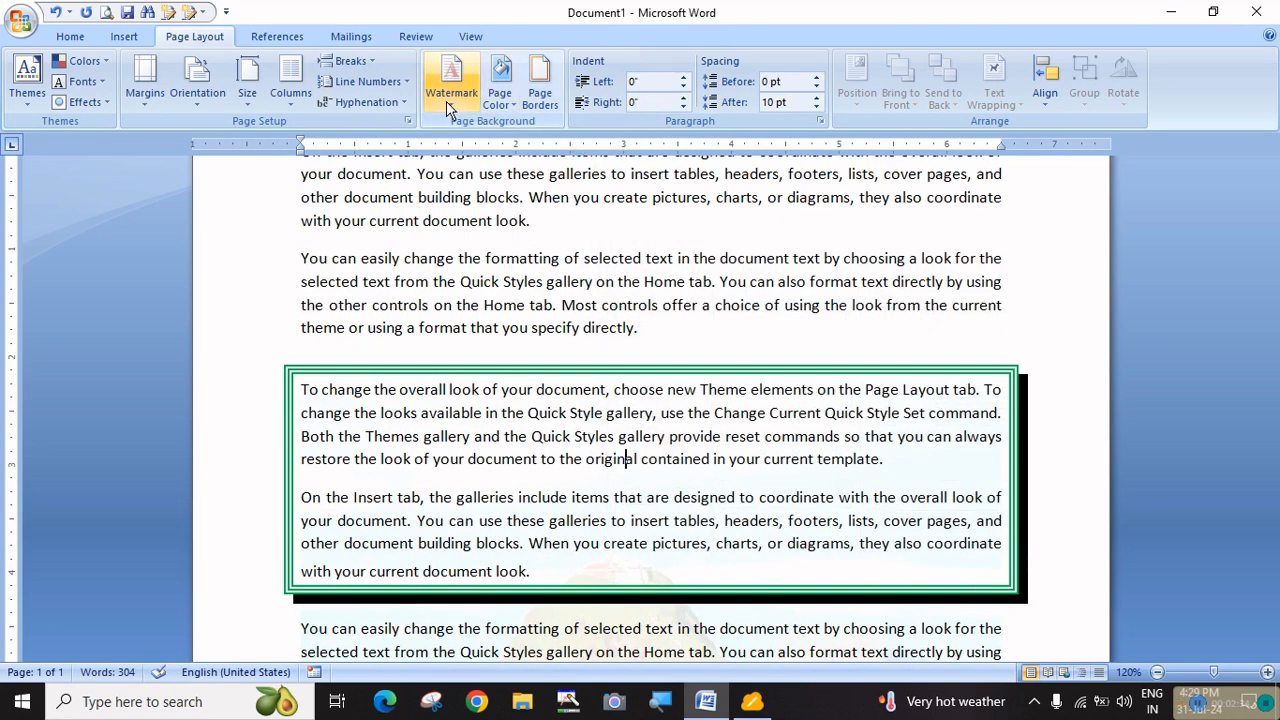
left_click(540, 90)
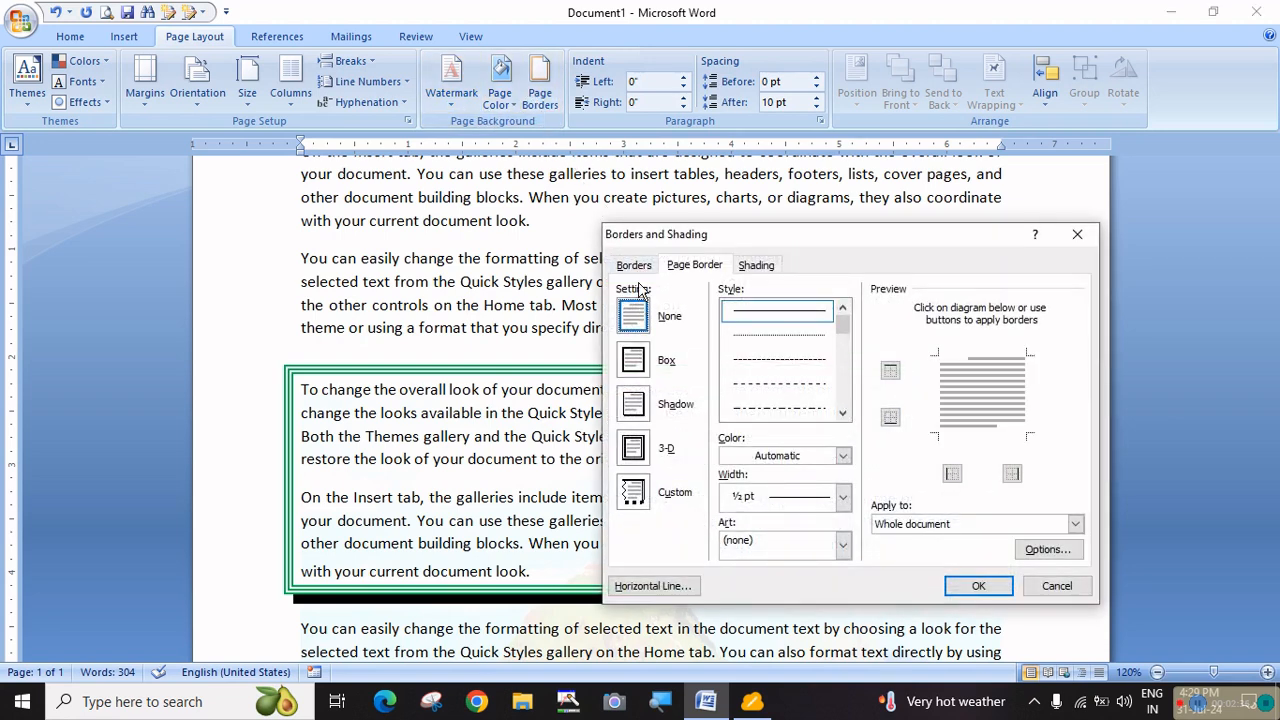
left_click(634, 266)
left_click(645, 325)
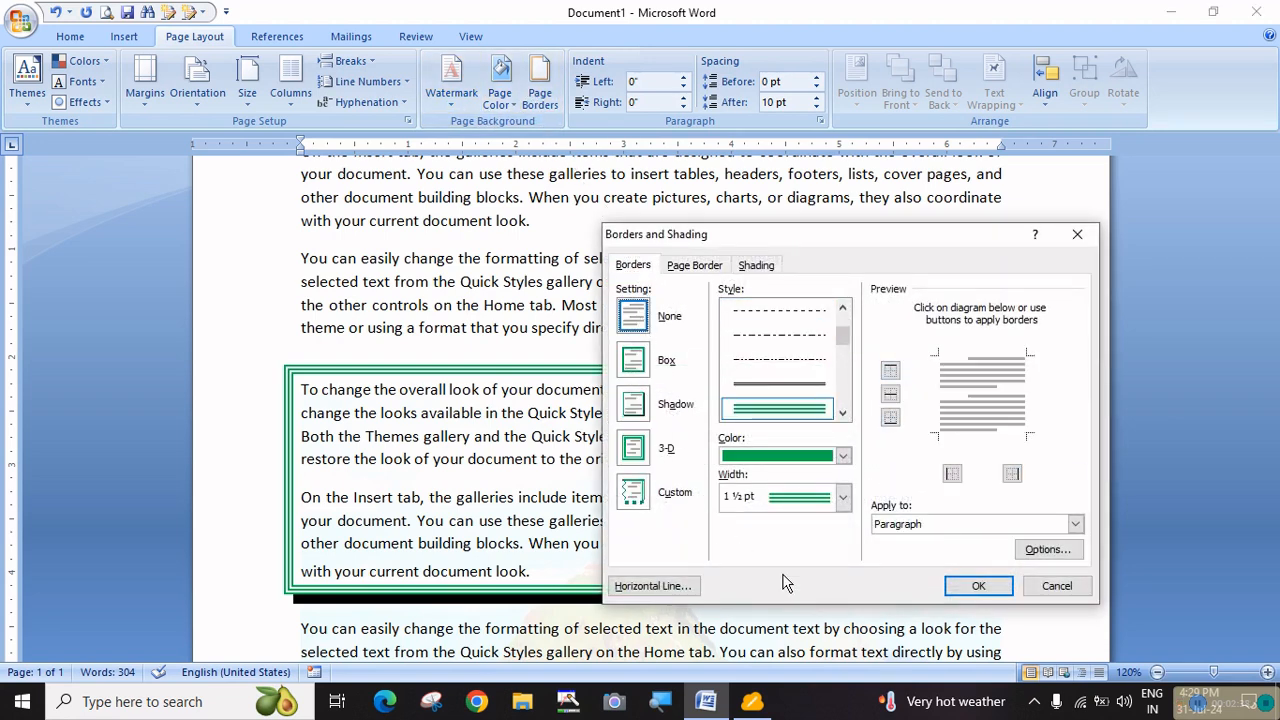
left_click(966, 586)
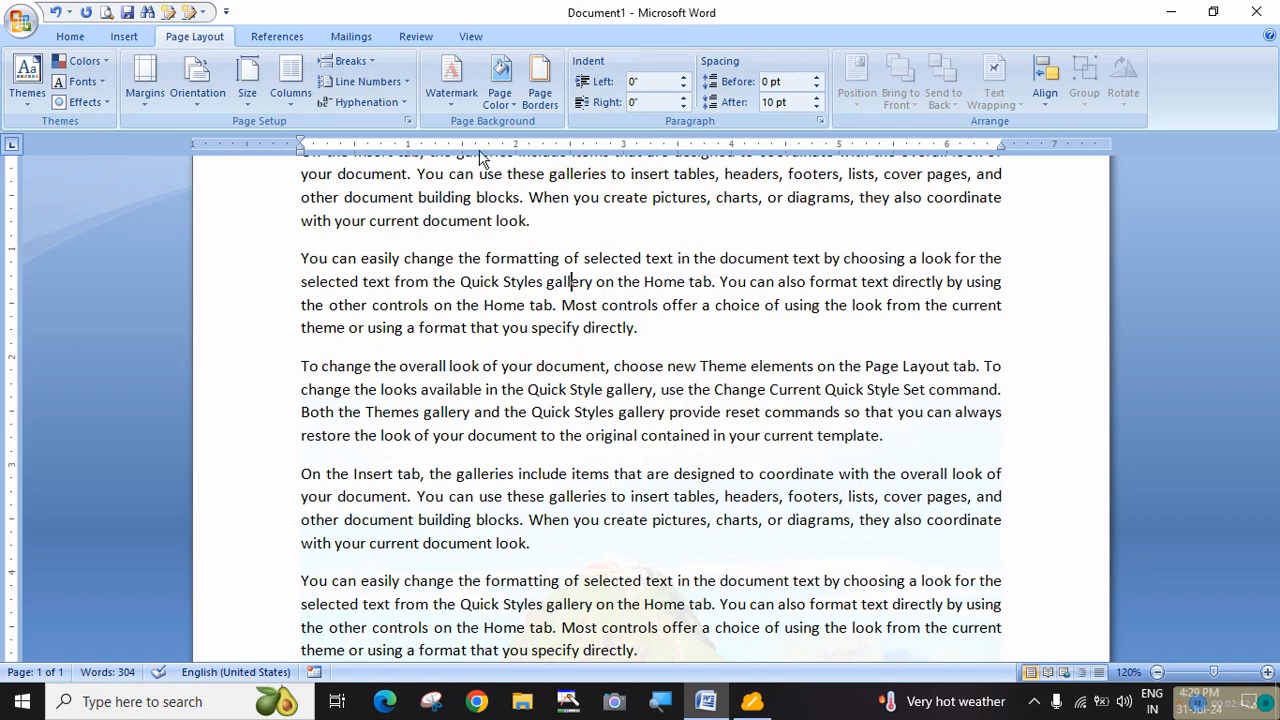
Step: Apply a Box page border with the double-line style, automatic color and ½ pt width to the whole document, and check it around the page
left_click(537, 85)
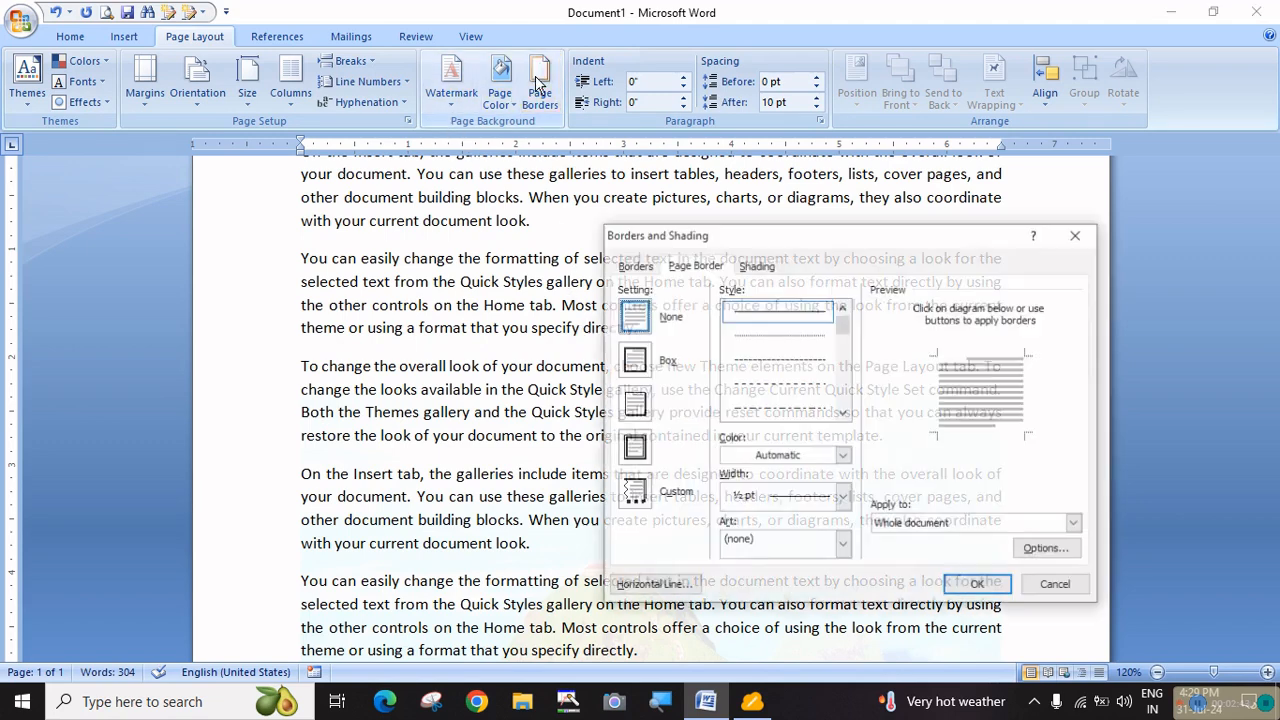
left_click(635, 266)
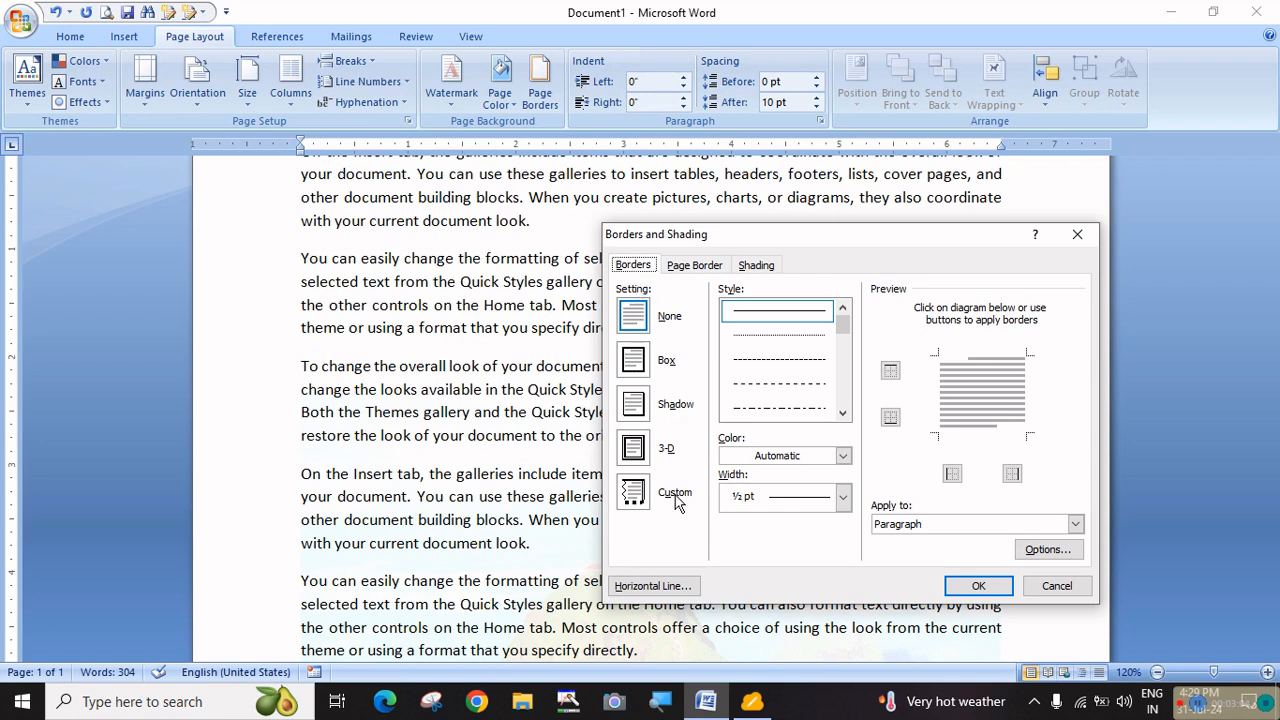
scroll(820, 412, "down", 2)
scroll(820, 412, "down", 4)
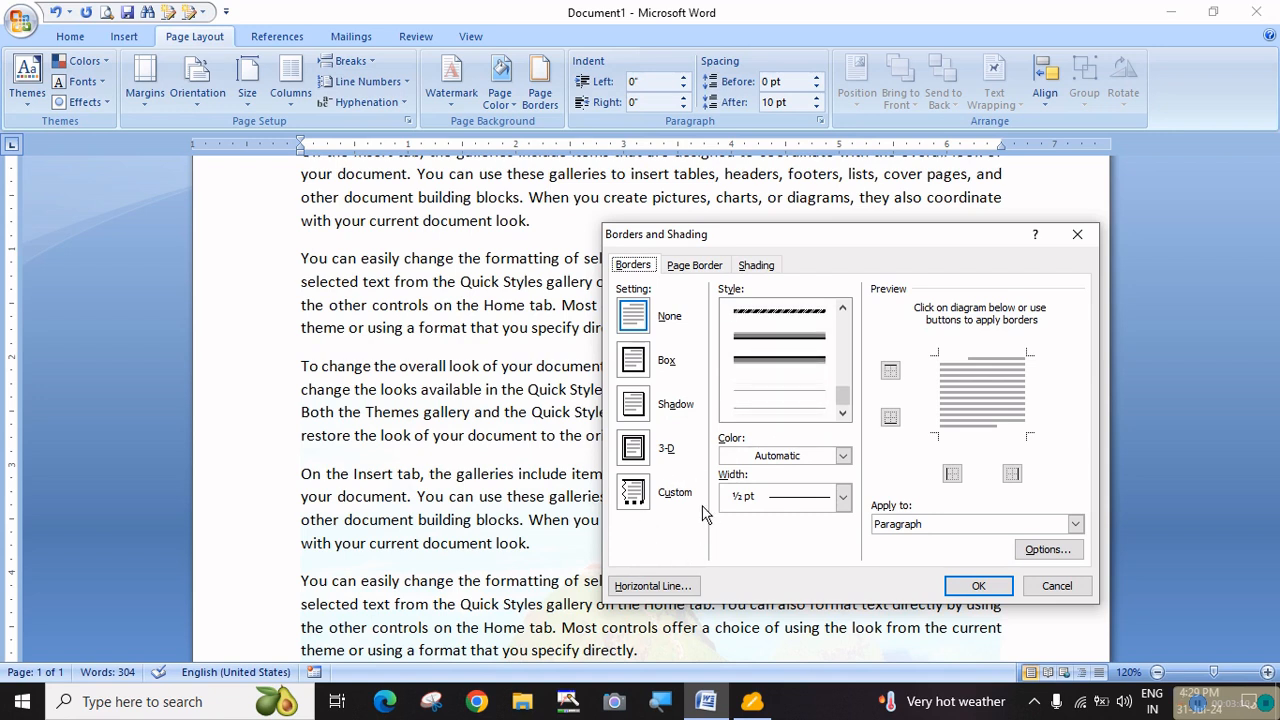
left_click(679, 270)
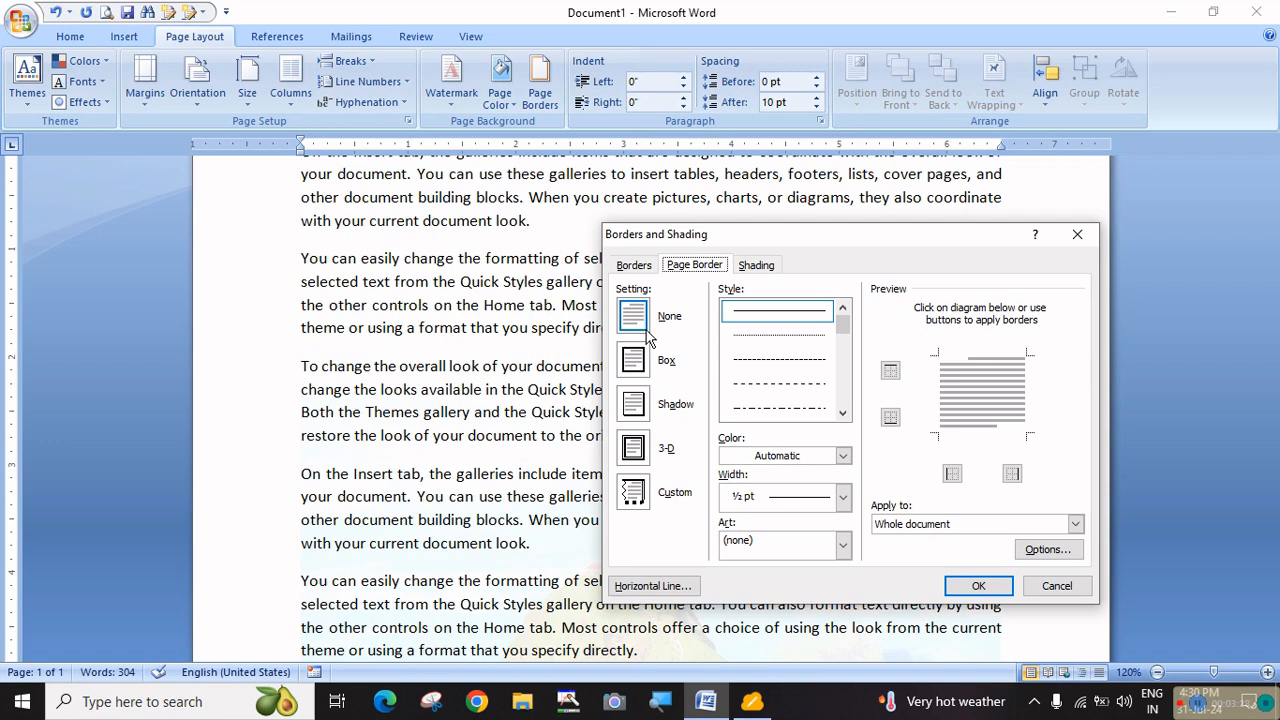
scroll(830, 350, "down", 1)
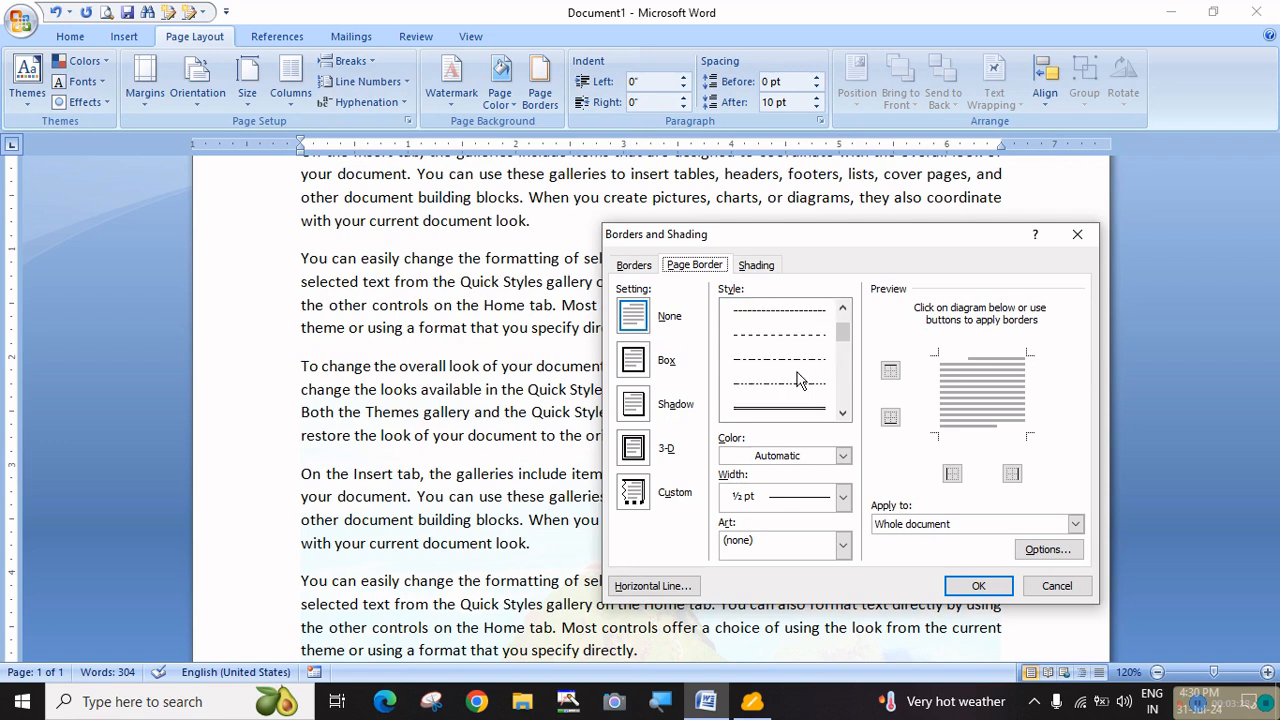
left_click(760, 408)
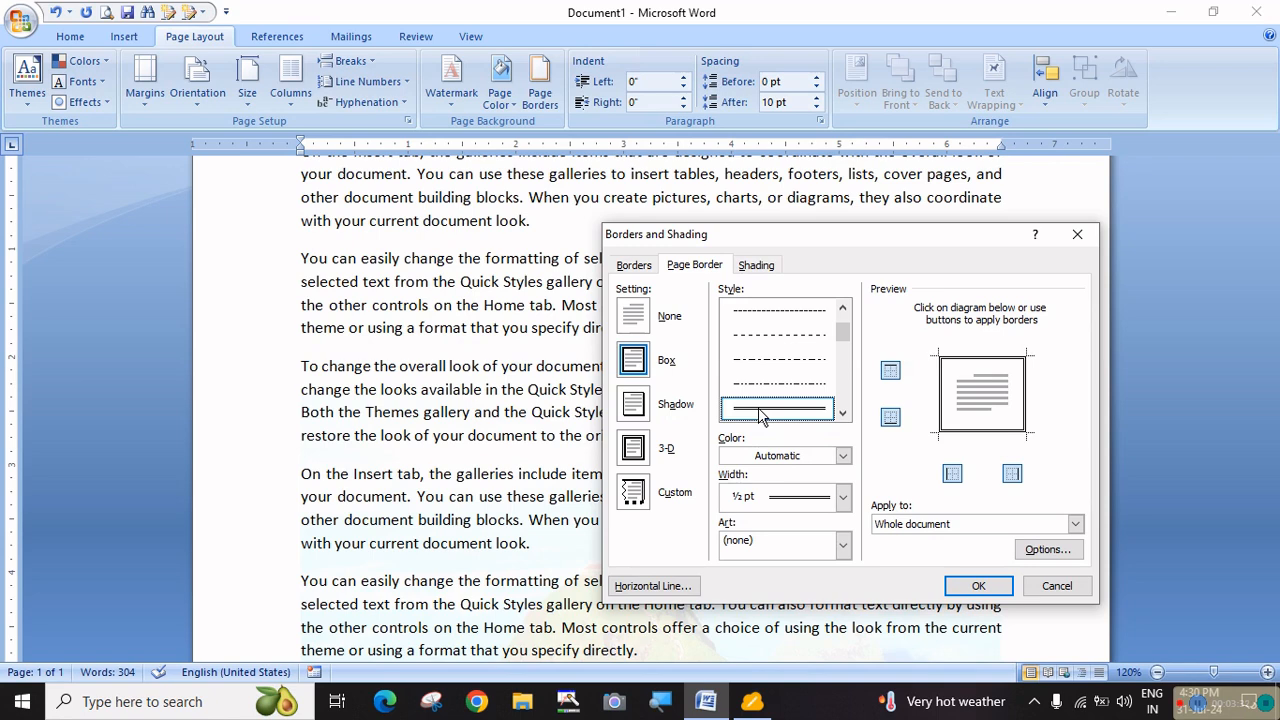
left_click(977, 586)
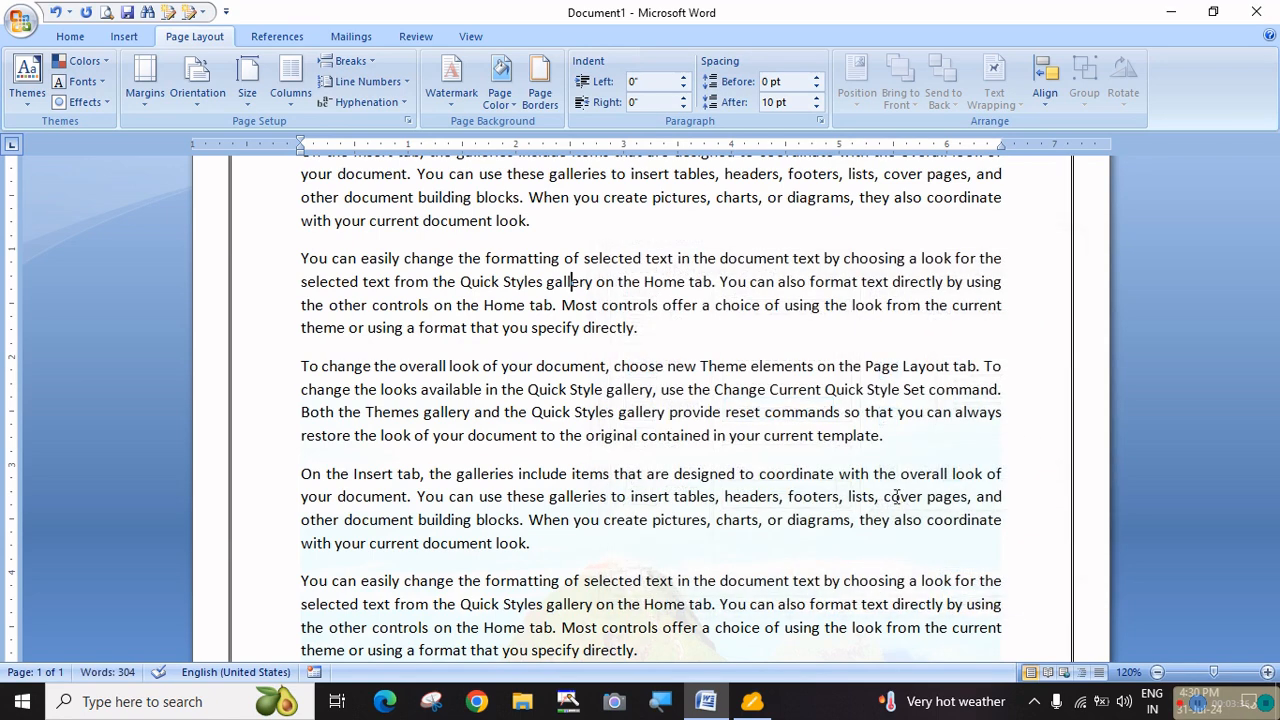
scroll(571, 390, "up", 3)
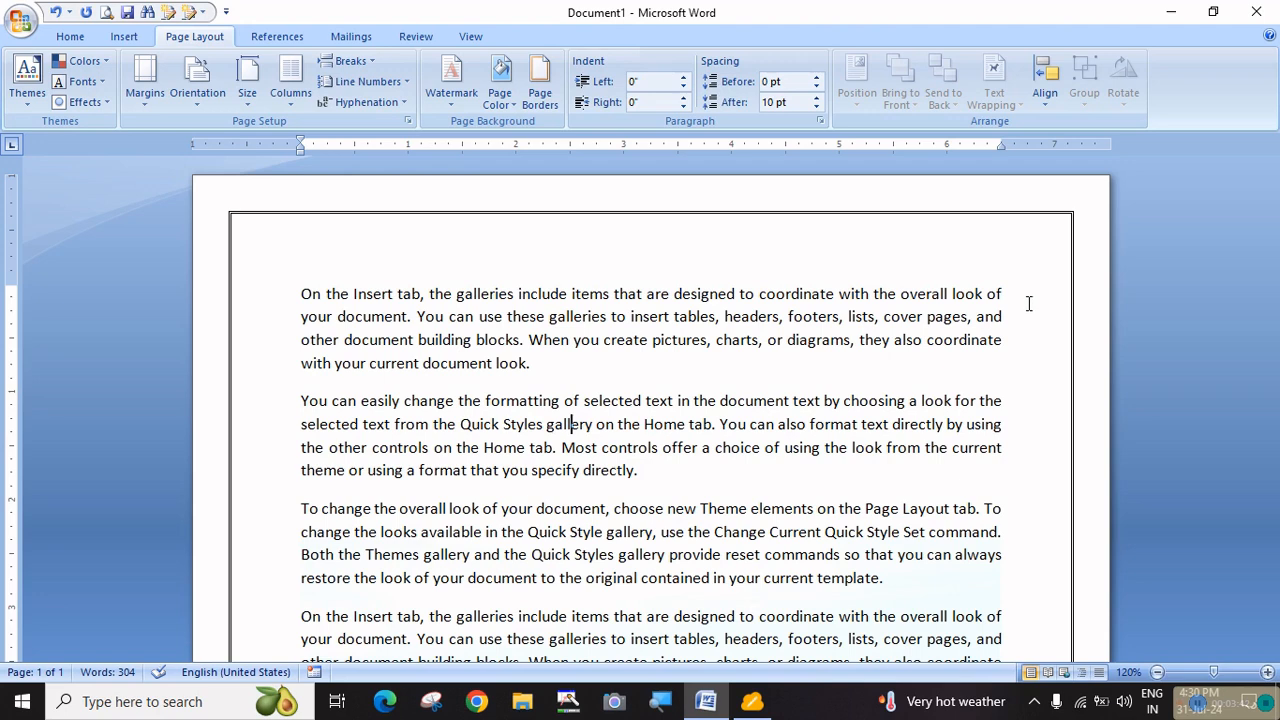
scroll(1029, 303, "down", 10)
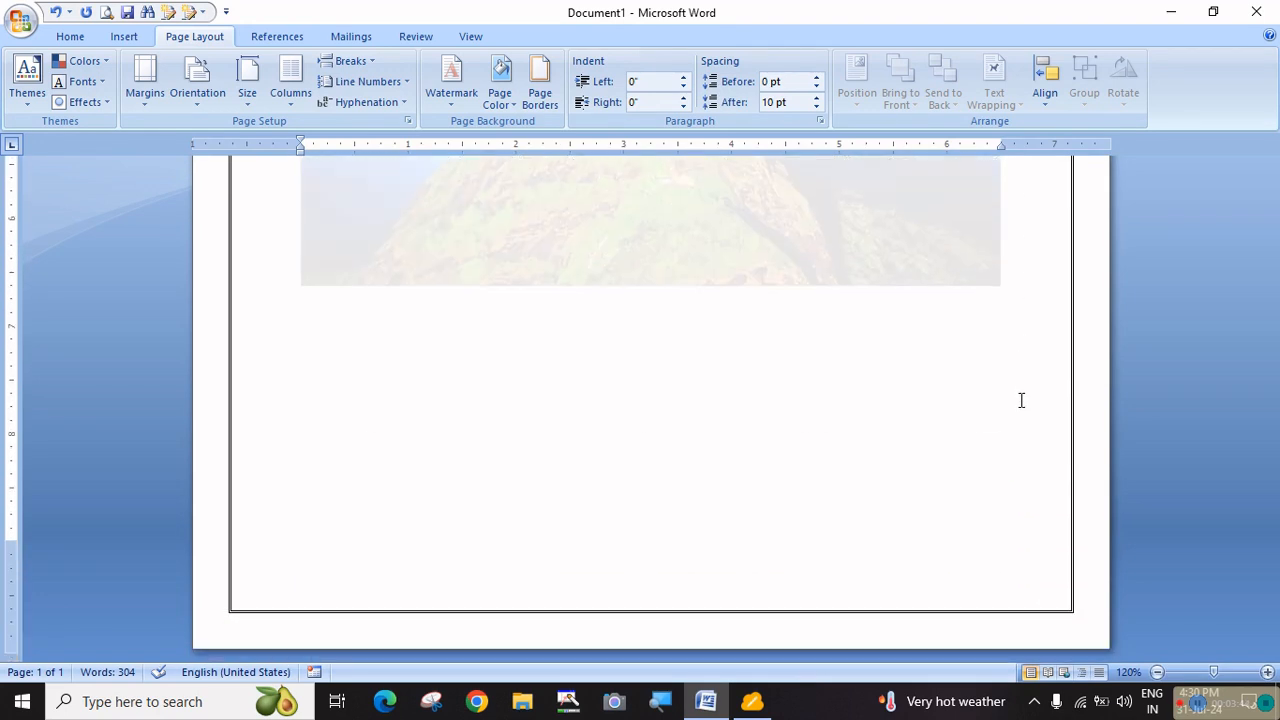
scroll(1021, 405, "down", 1)
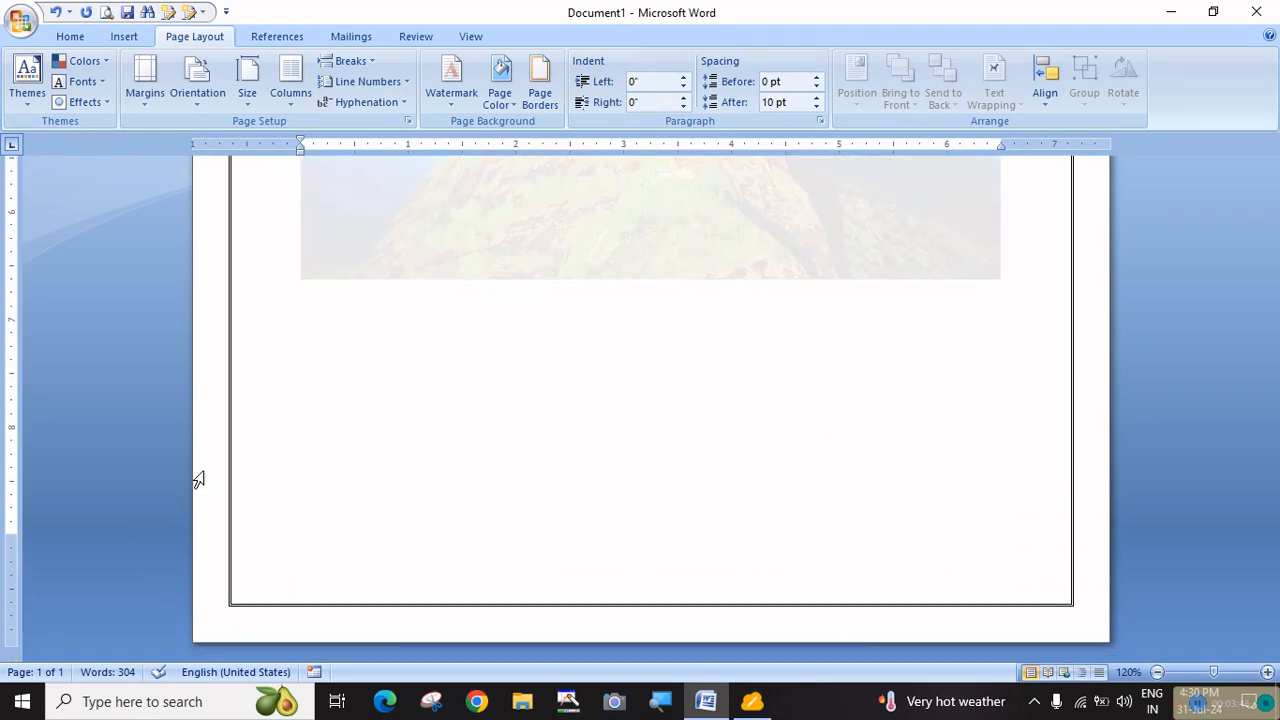
scroll(491, 353, "up", 2)
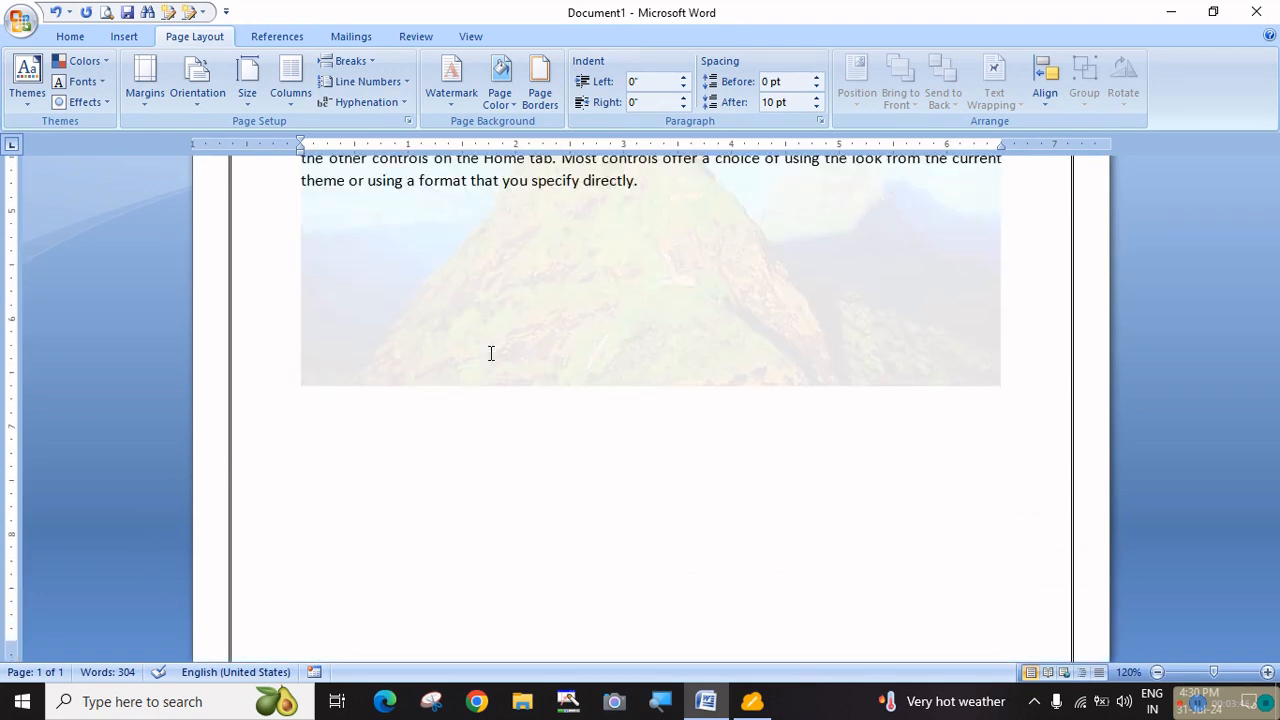
Step: Remove the picture watermark from the document
left_click(461, 96)
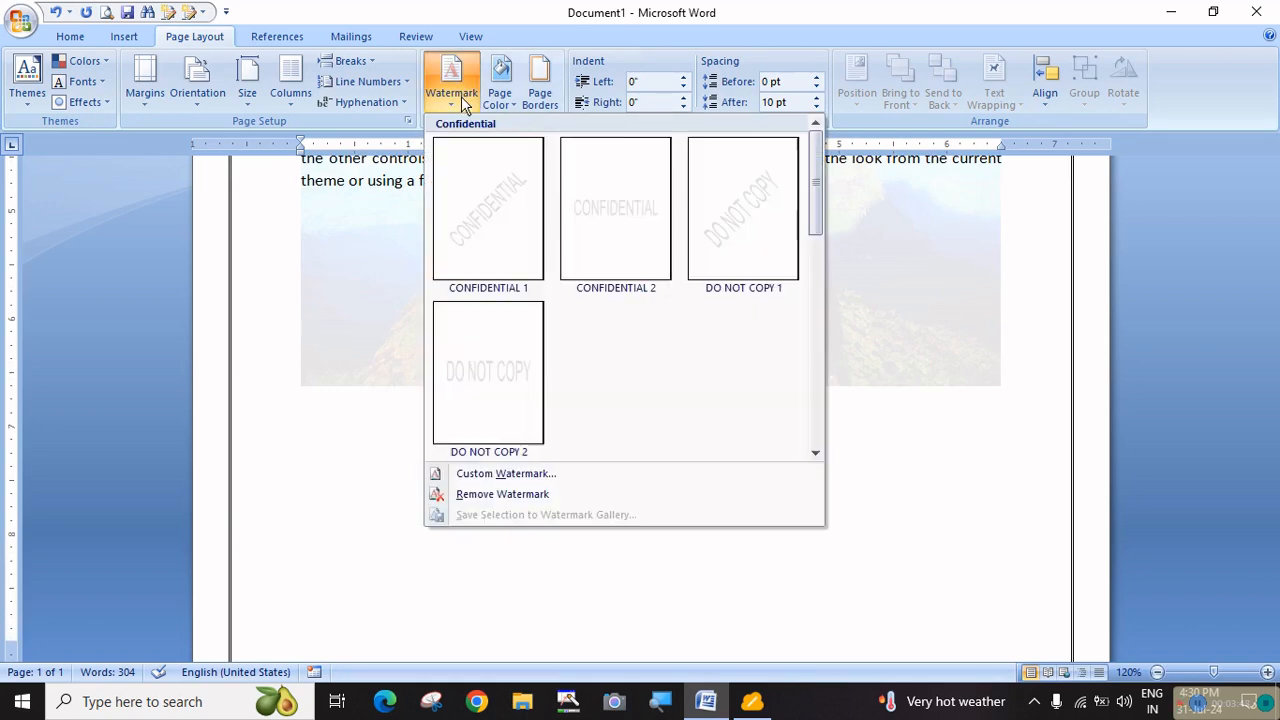
left_click(490, 496)
scroll(650, 366, "up", 3)
scroll(650, 366, "up", 3)
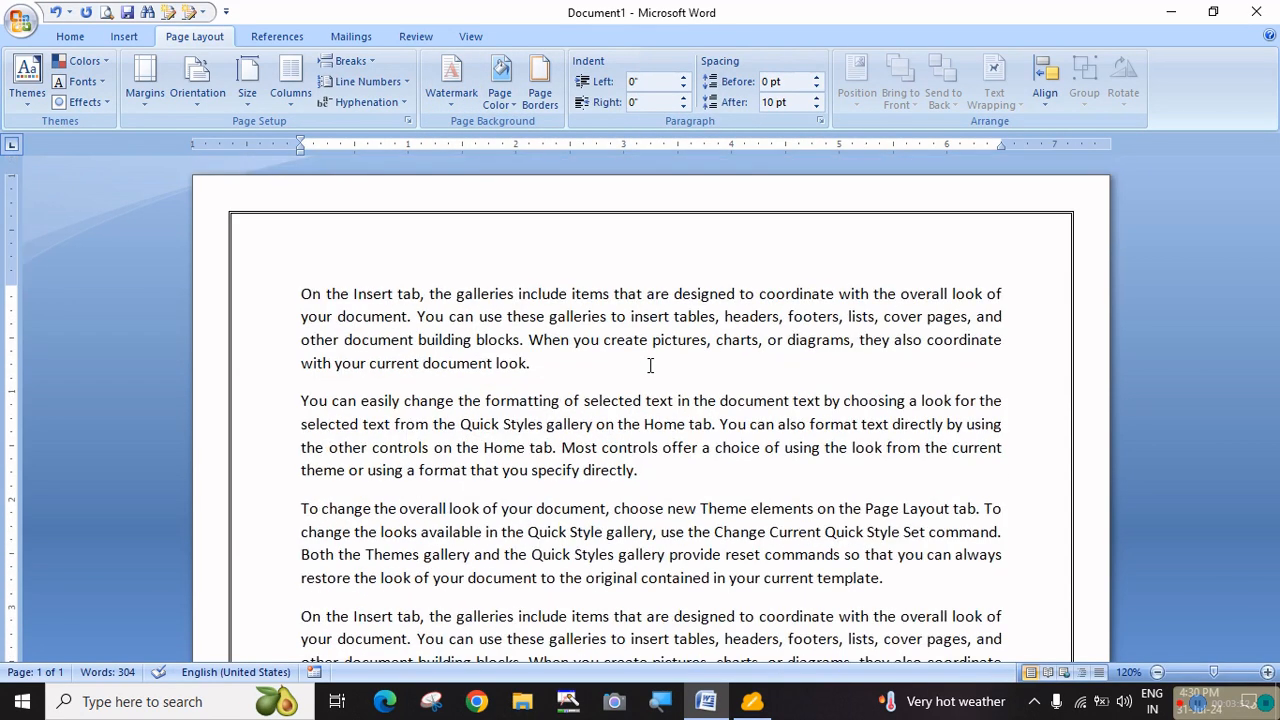
Step: Examine the page border settings in Borders and Shading, reaching them from both the page background and the paragraph border options, without changing anything
left_click(540, 85)
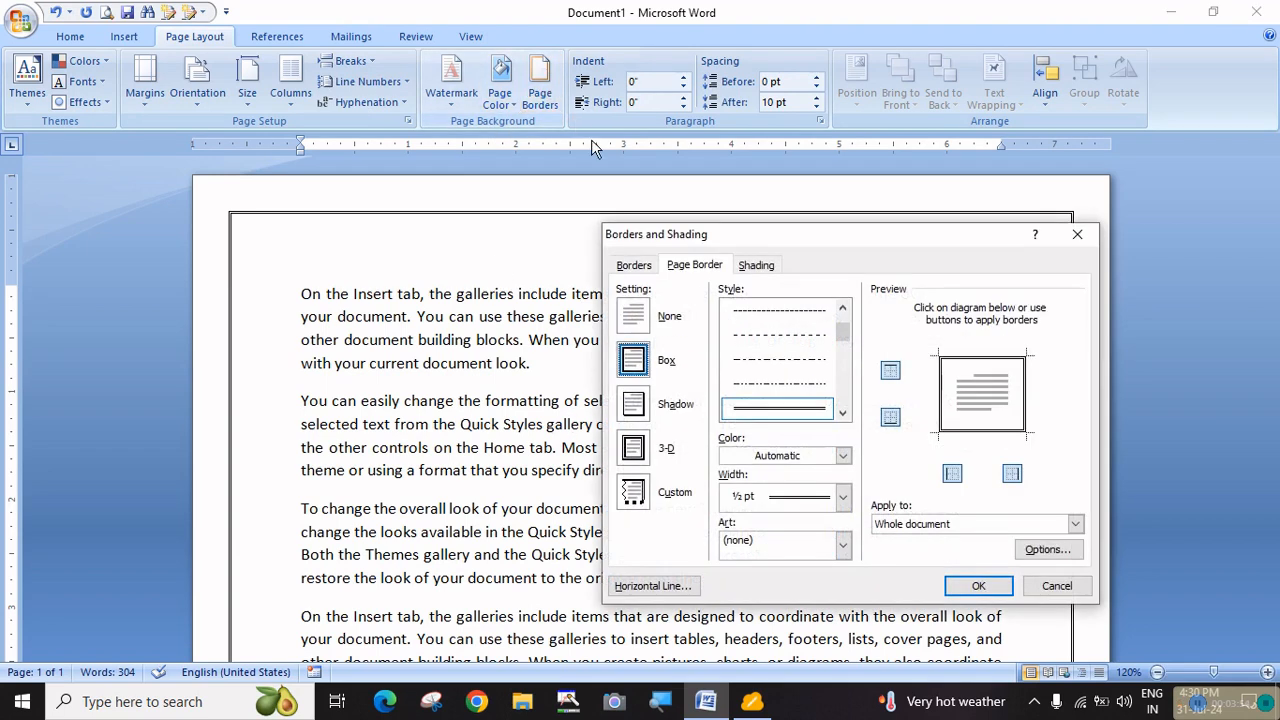
left_click(703, 268)
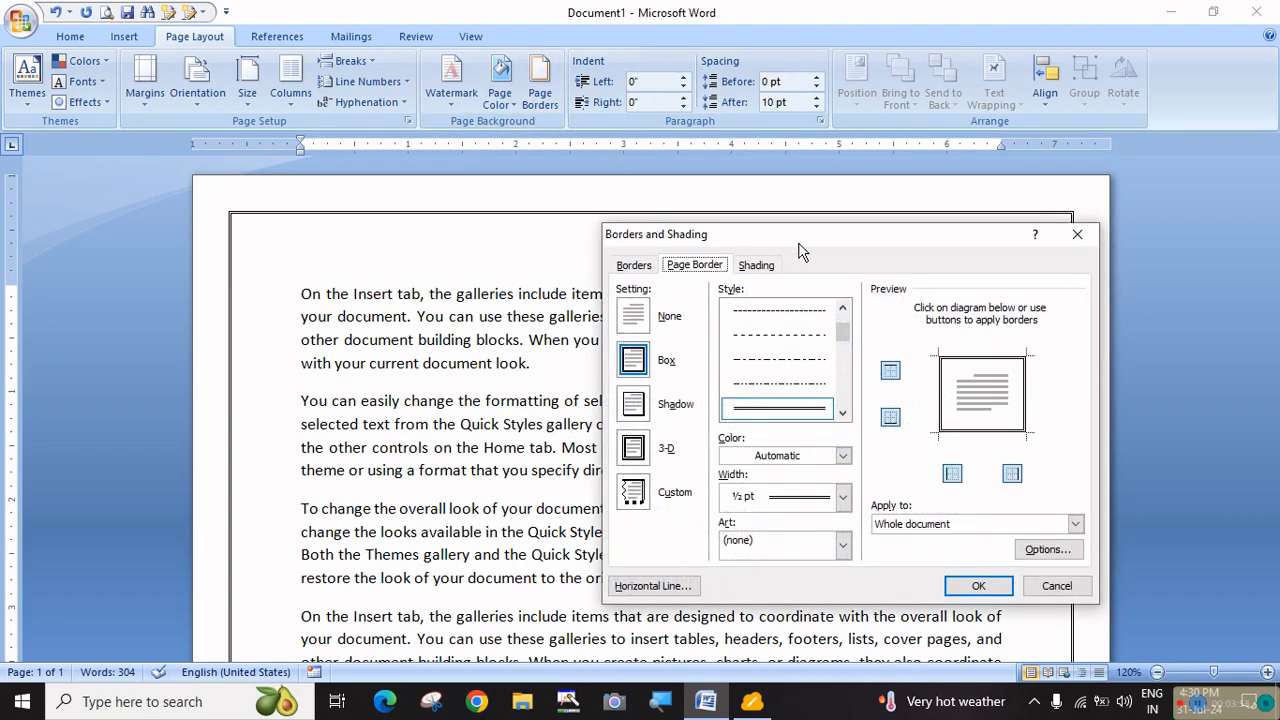
mouse_move(800, 250)
left_mouse_down()
mouse_move(1185, 323)
mouse_move(991, 251)
mouse_move(984, 231)
left_mouse_up()
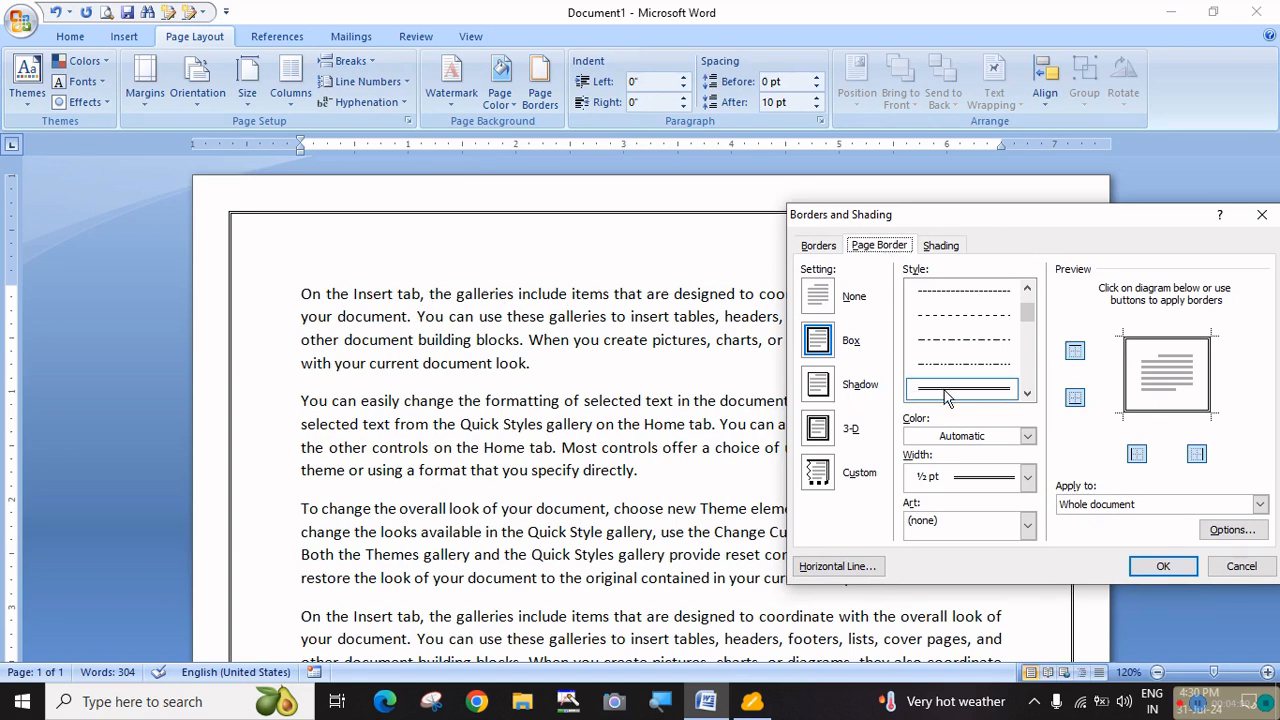
left_click(1259, 217)
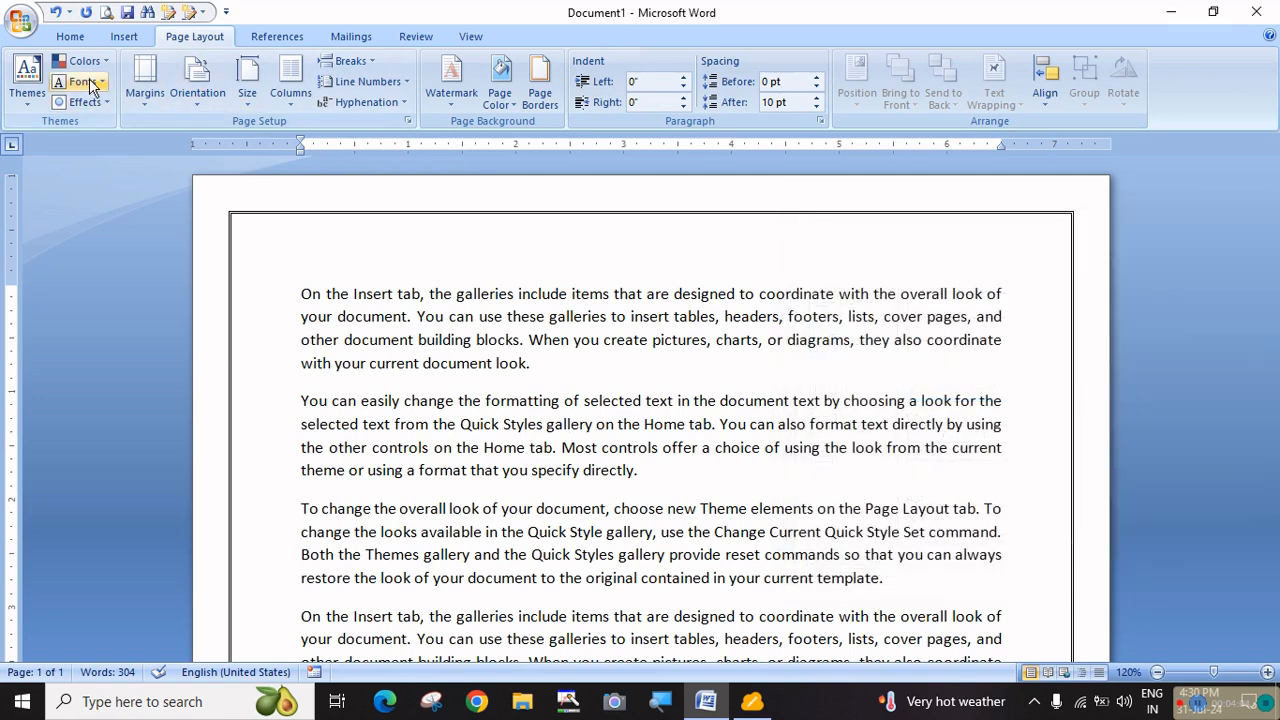
left_click(70, 37)
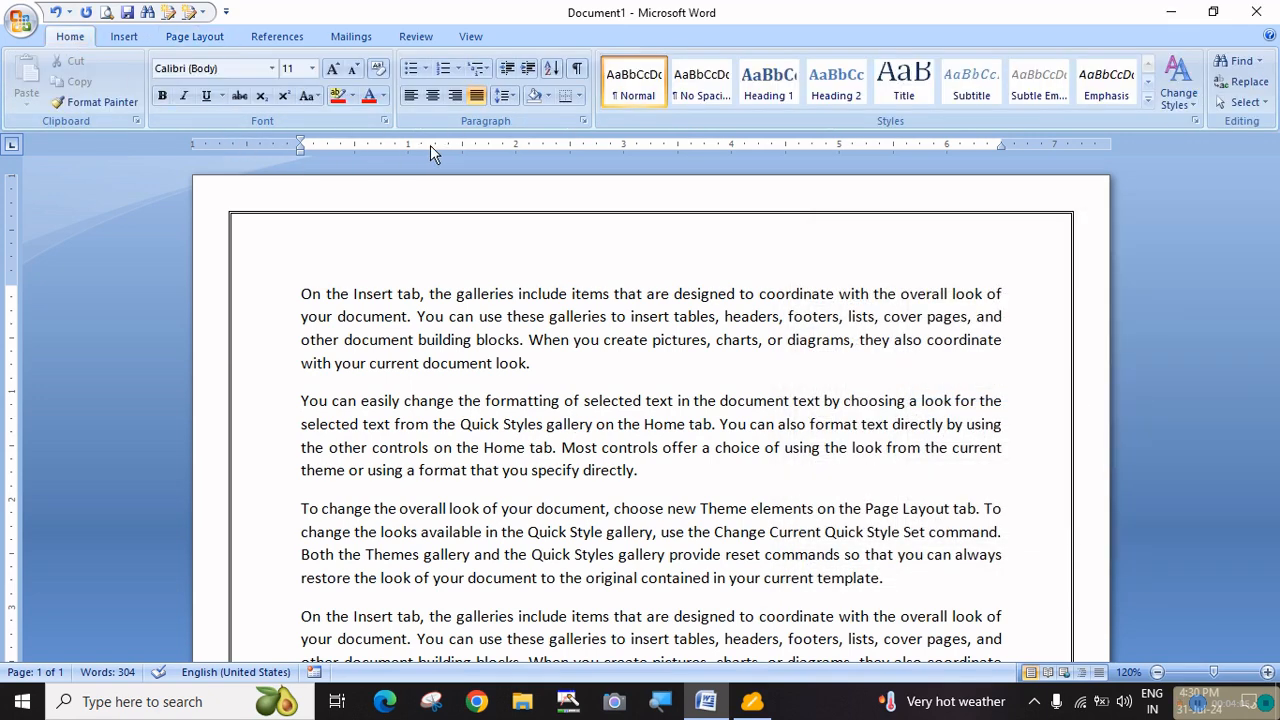
left_click(579, 96)
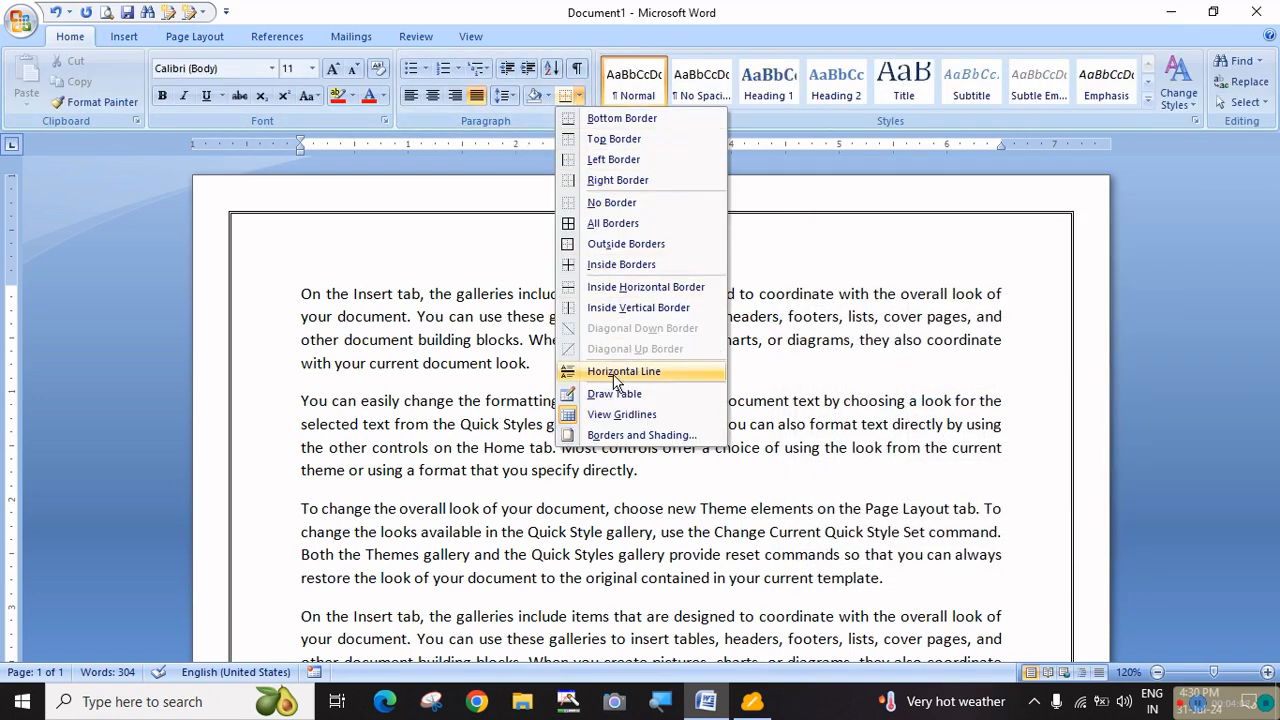
left_click(608, 436)
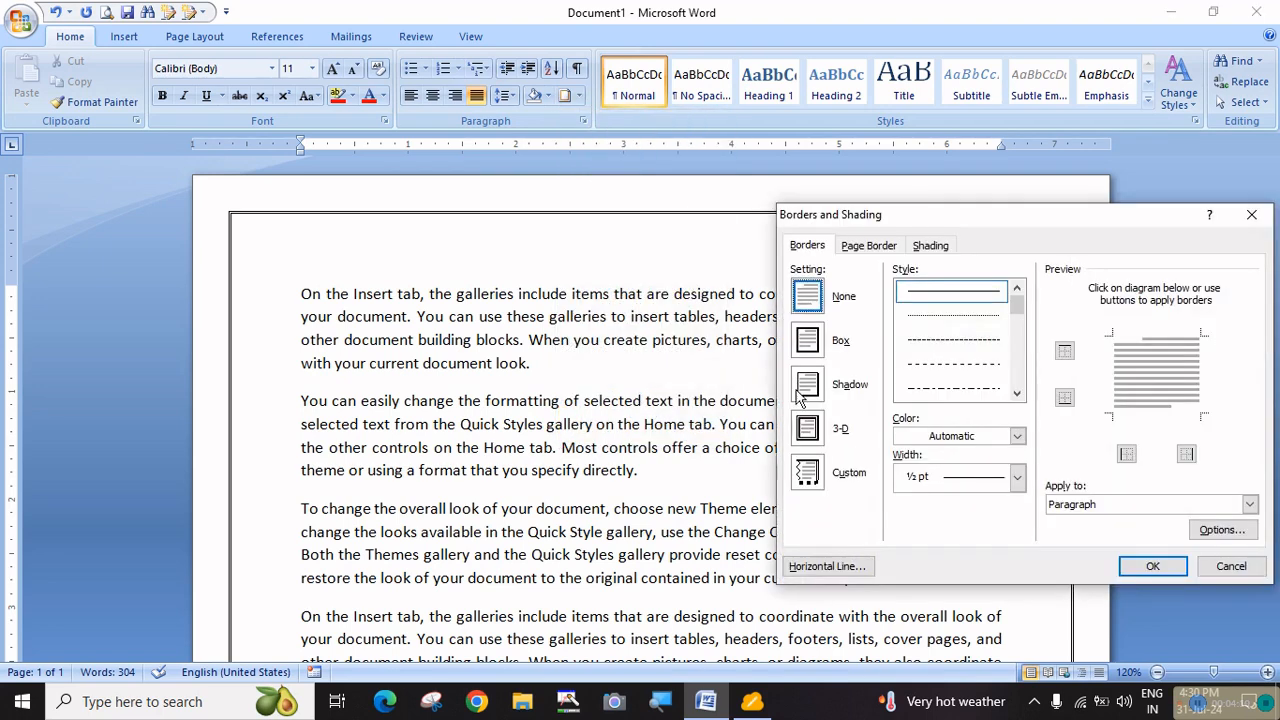
left_click(885, 248)
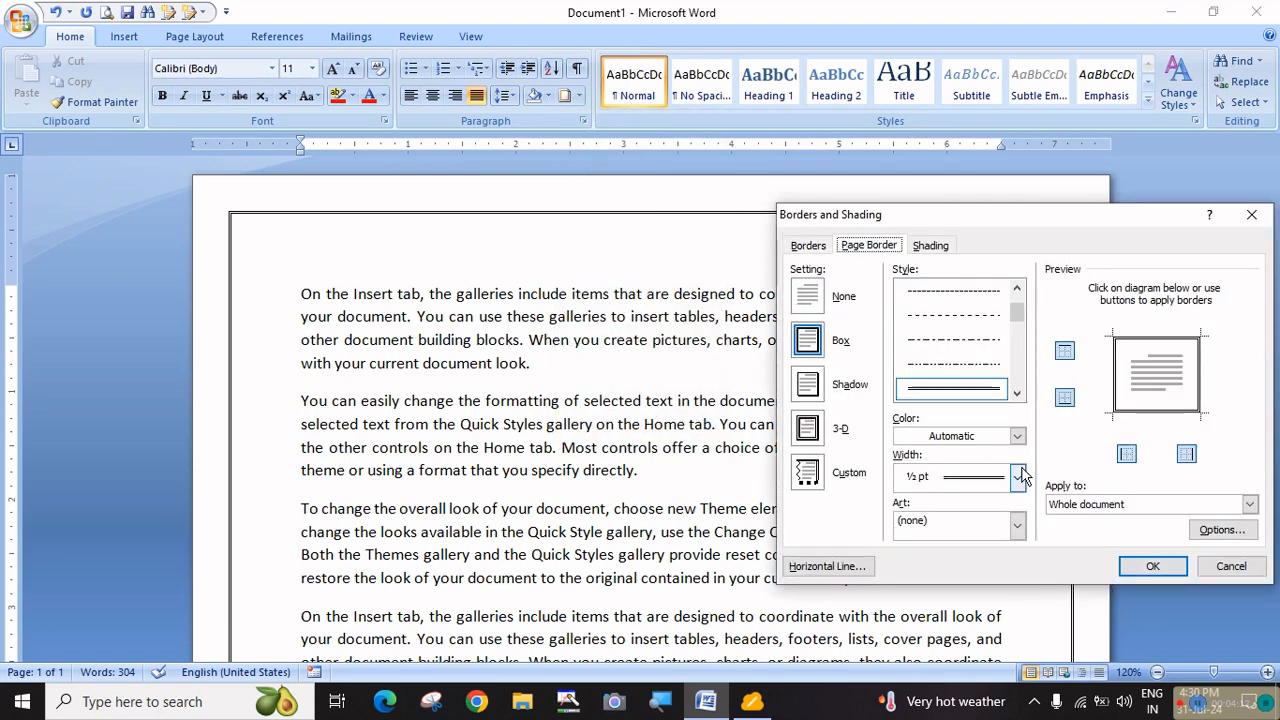
left_click(1230, 566)
Step: Change the whole document's page border to the thin-thick-thin line style at 3 pt width, and check it along the page
left_click(200, 38)
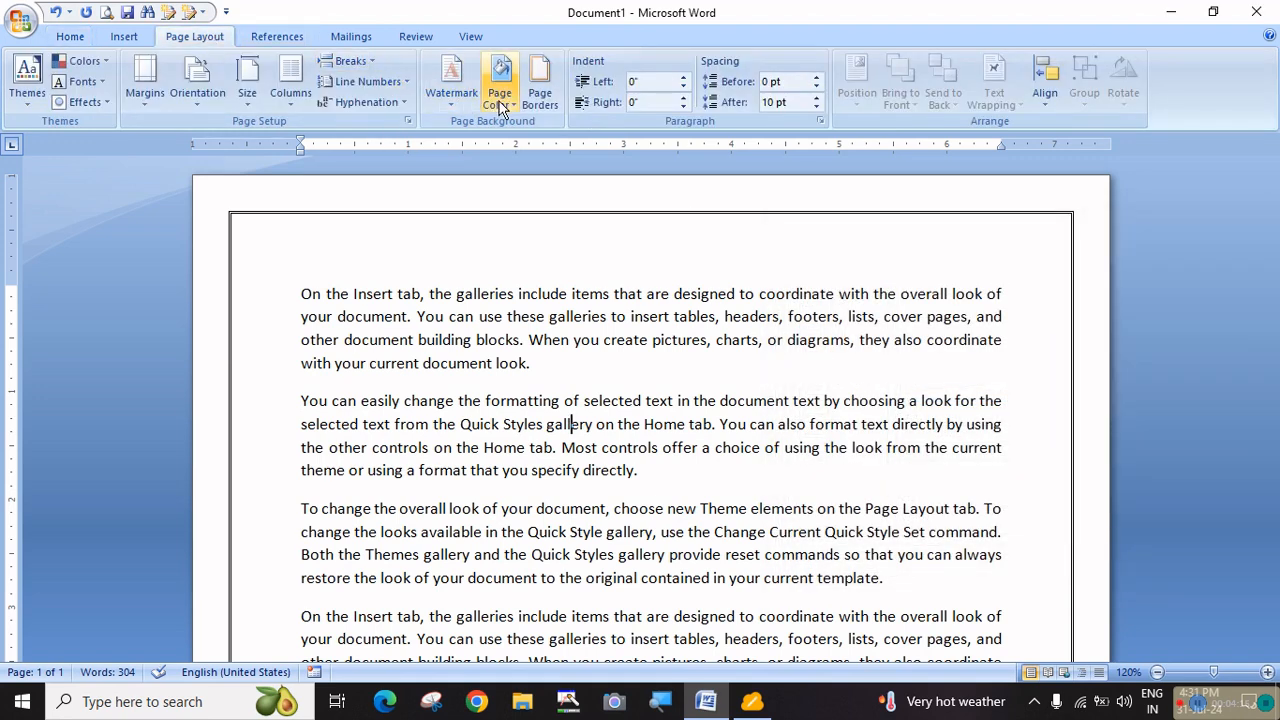
left_click(540, 85)
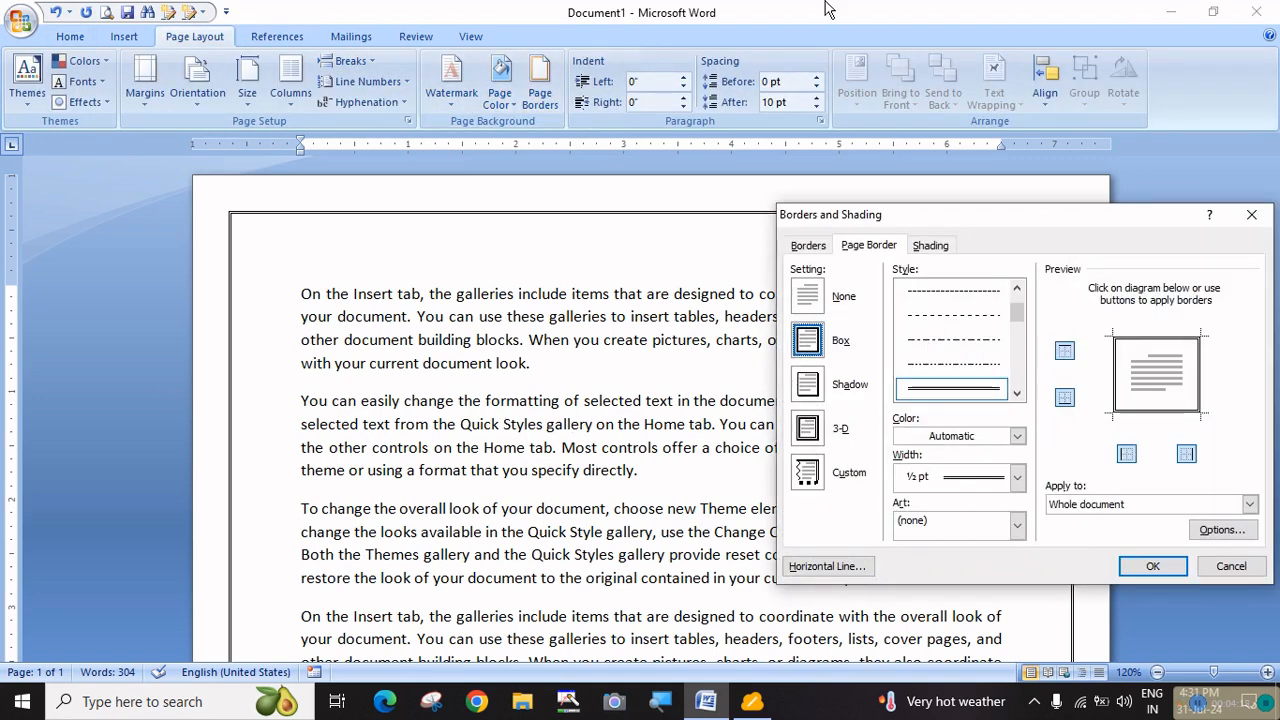
scroll(978, 375, "down", 2)
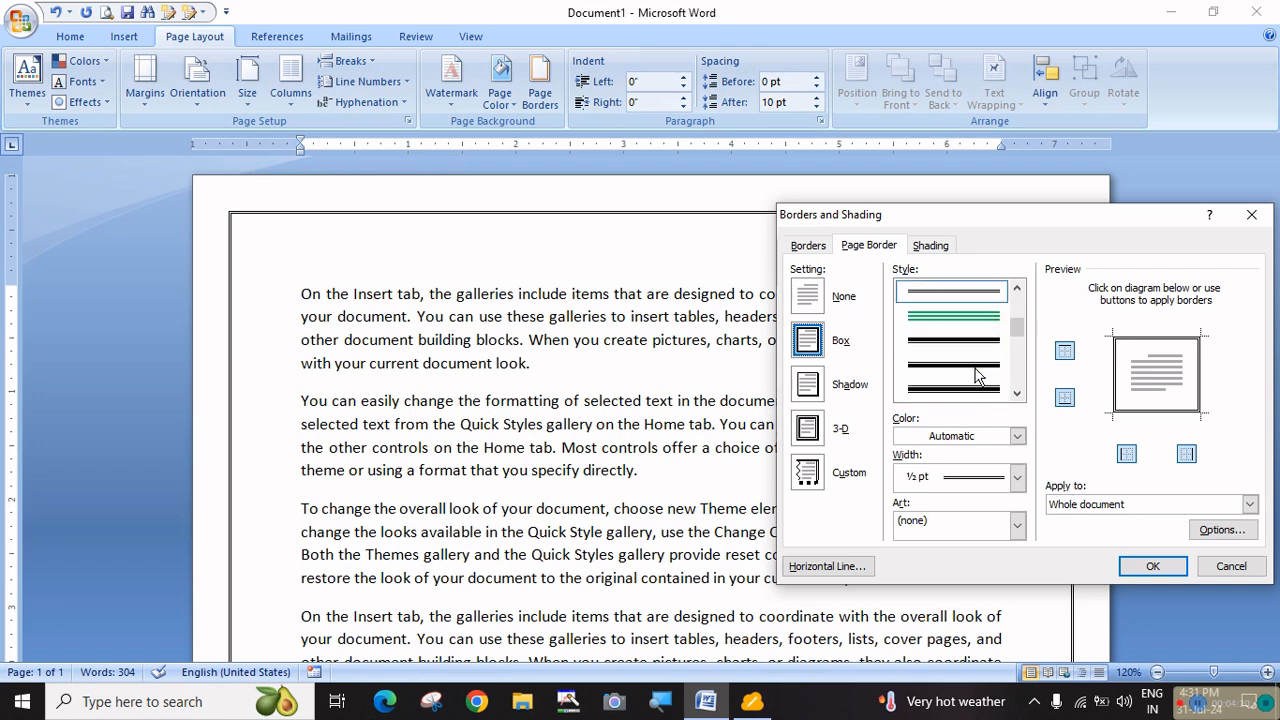
left_click(947, 389)
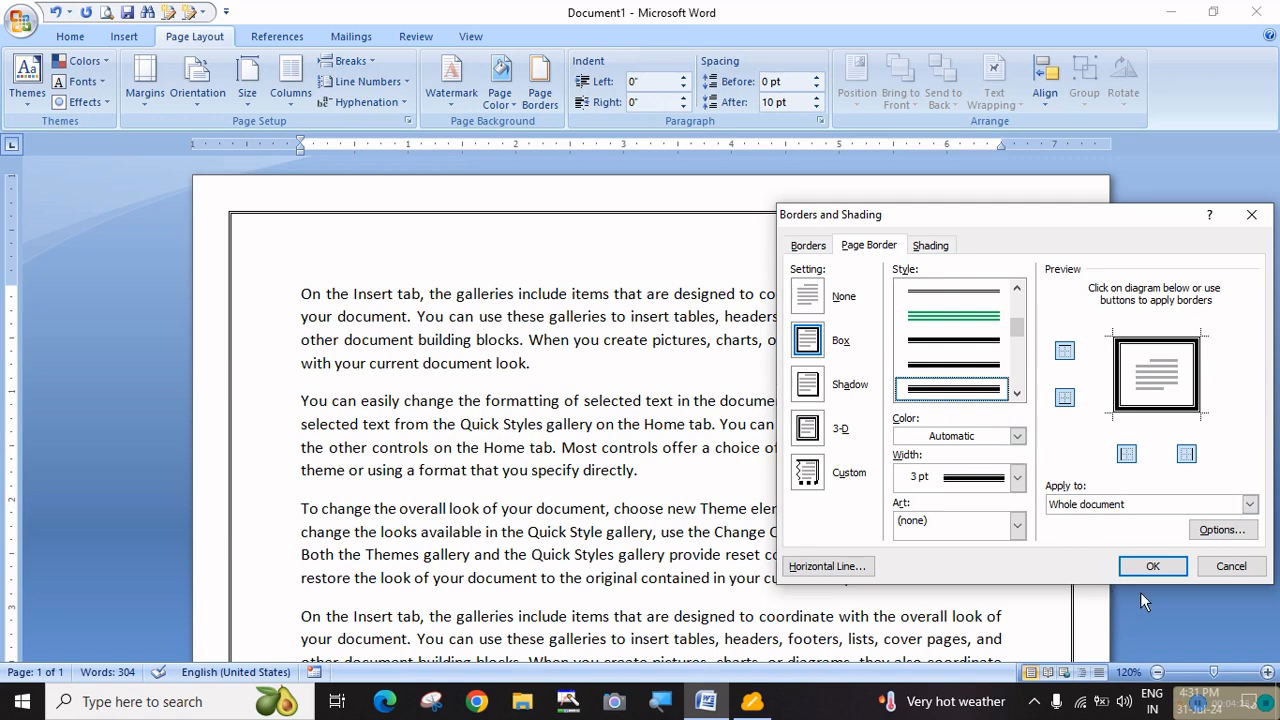
left_click(1150, 566)
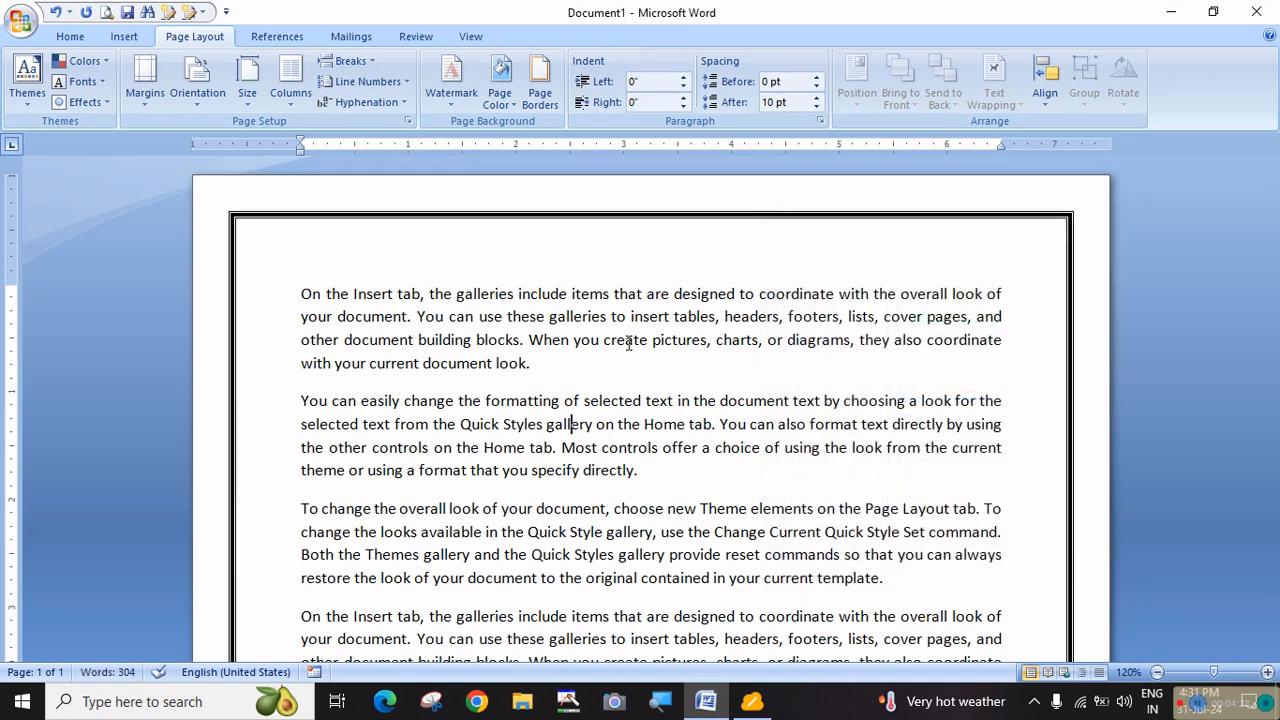
scroll(625, 490, "down", 7)
scroll(640, 506, "up", 7)
Step: Change the whole document's page border color to the standard red, and check it along the page
left_click(539, 82)
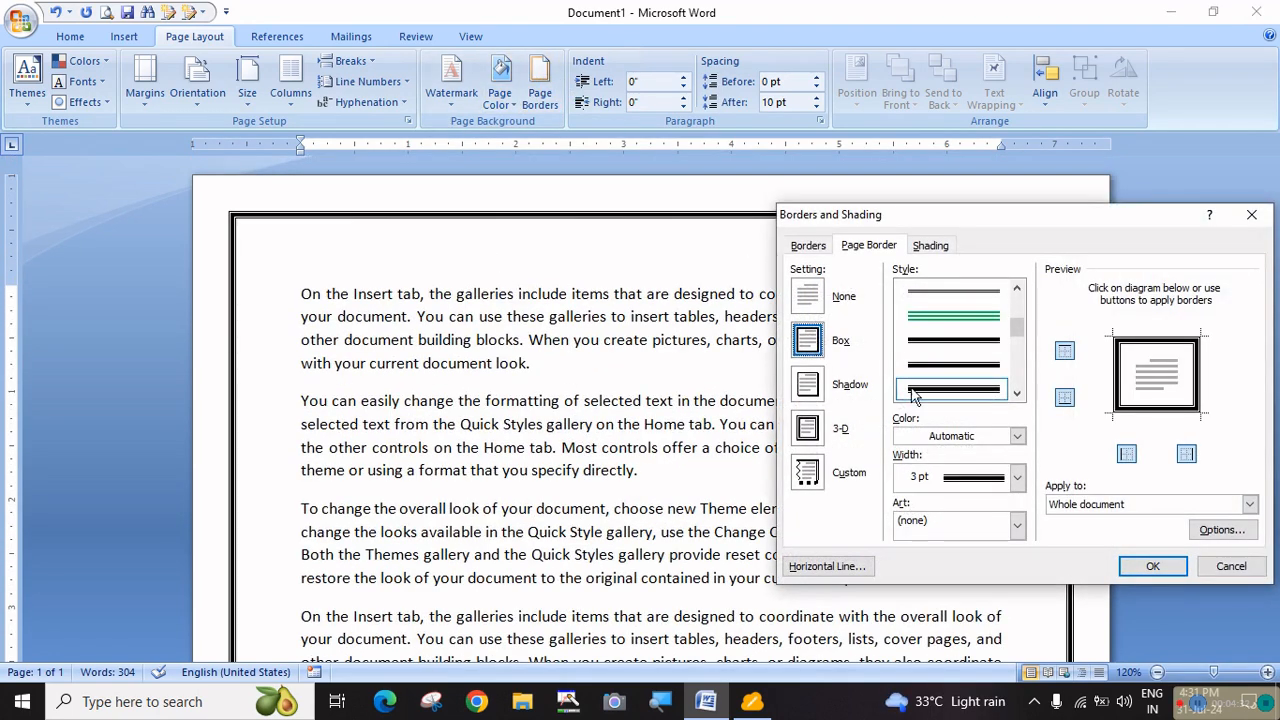
left_click(1018, 438)
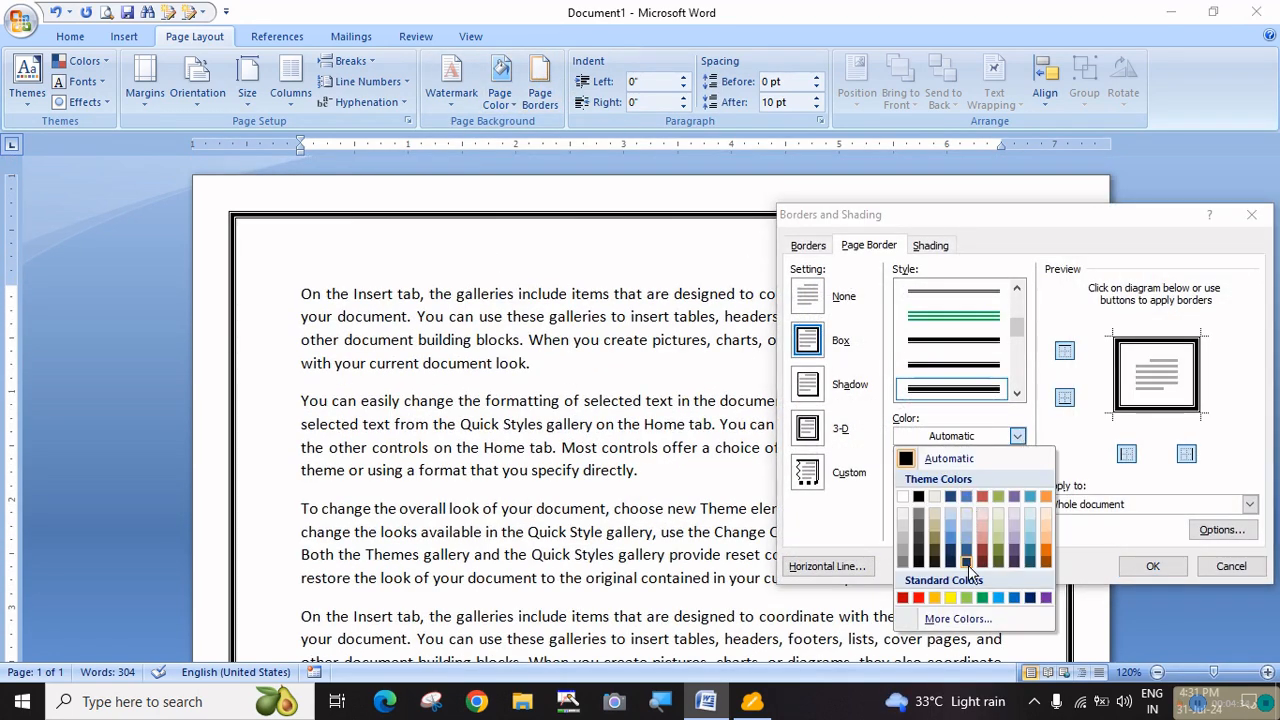
left_click(921, 598)
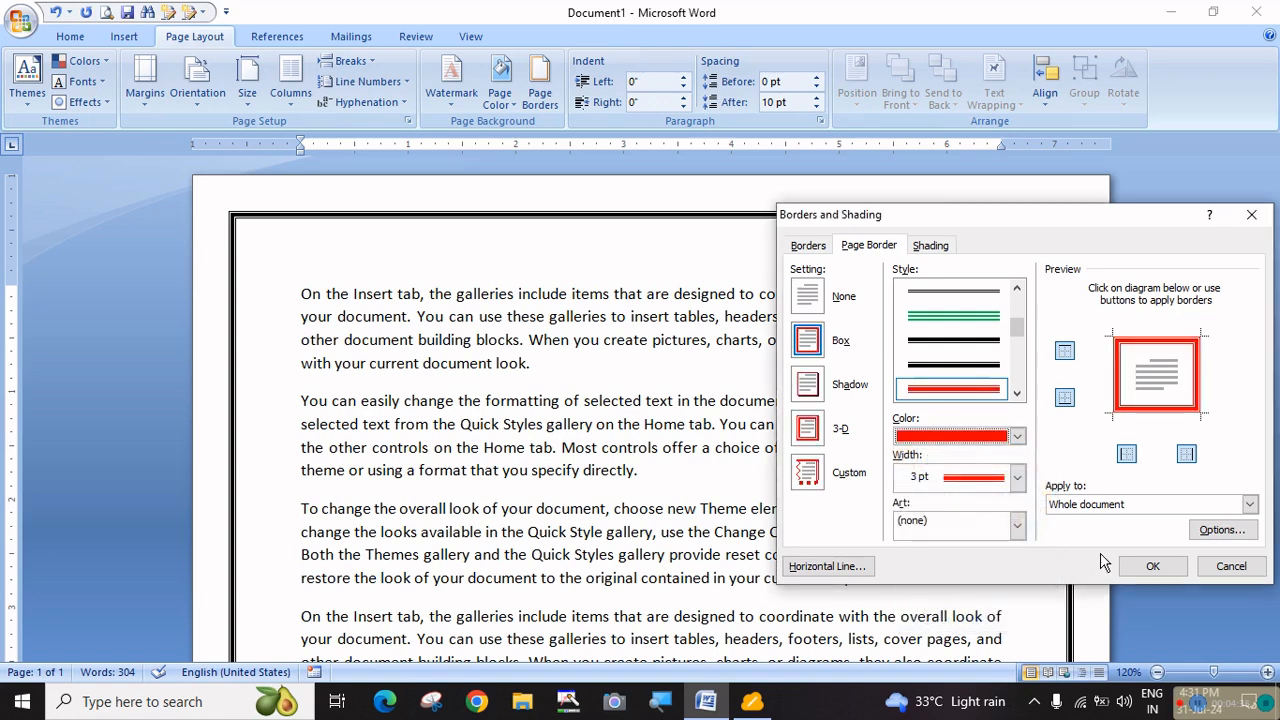
left_click(1152, 567)
scroll(680, 251, "down", 7)
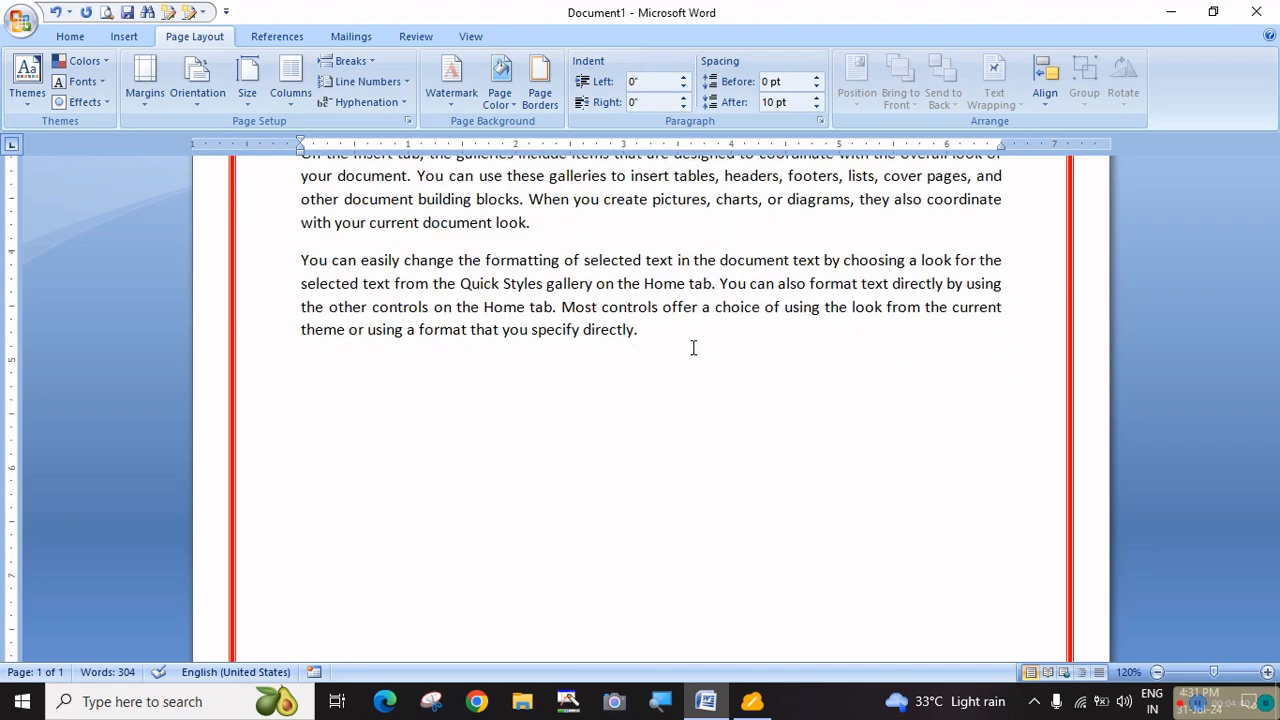
scroll(694, 346, "up", 5)
scroll(694, 346, "up", 2)
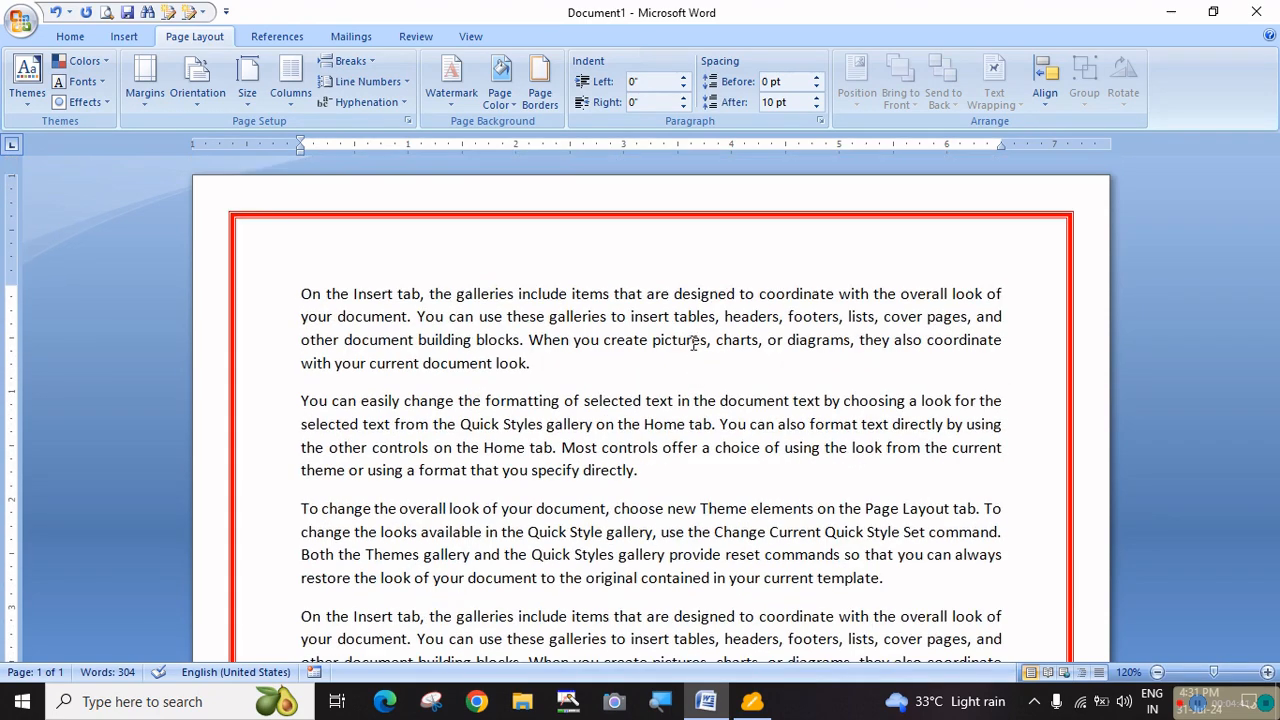
Step: Set the red page border's width to 6 pt for the whole document
left_click(540, 92)
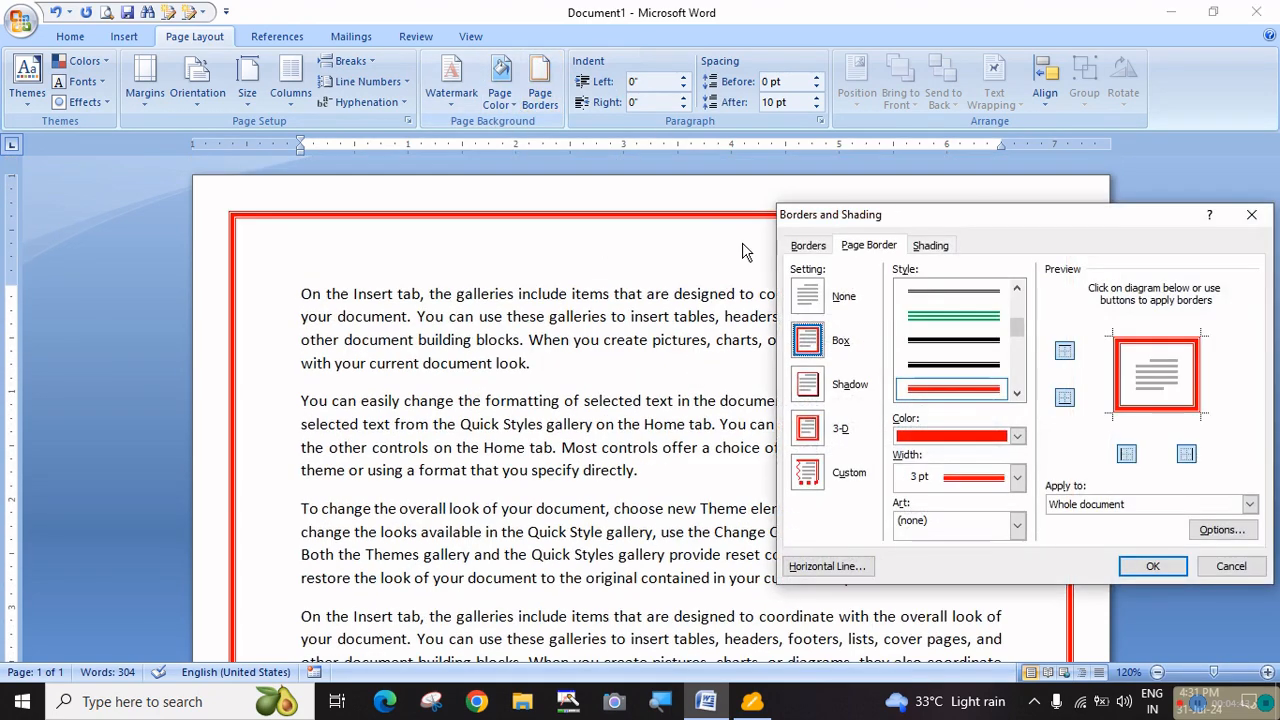
left_click(1018, 479)
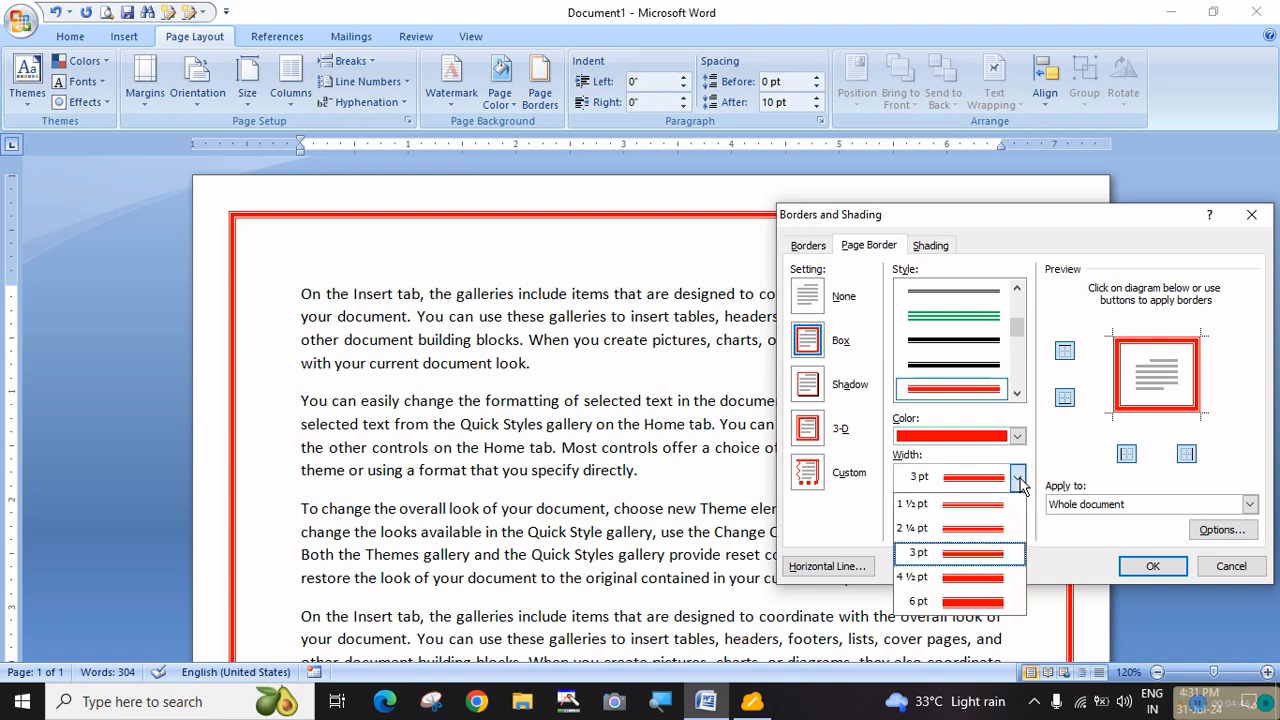
left_click(958, 602)
left_click(1152, 566)
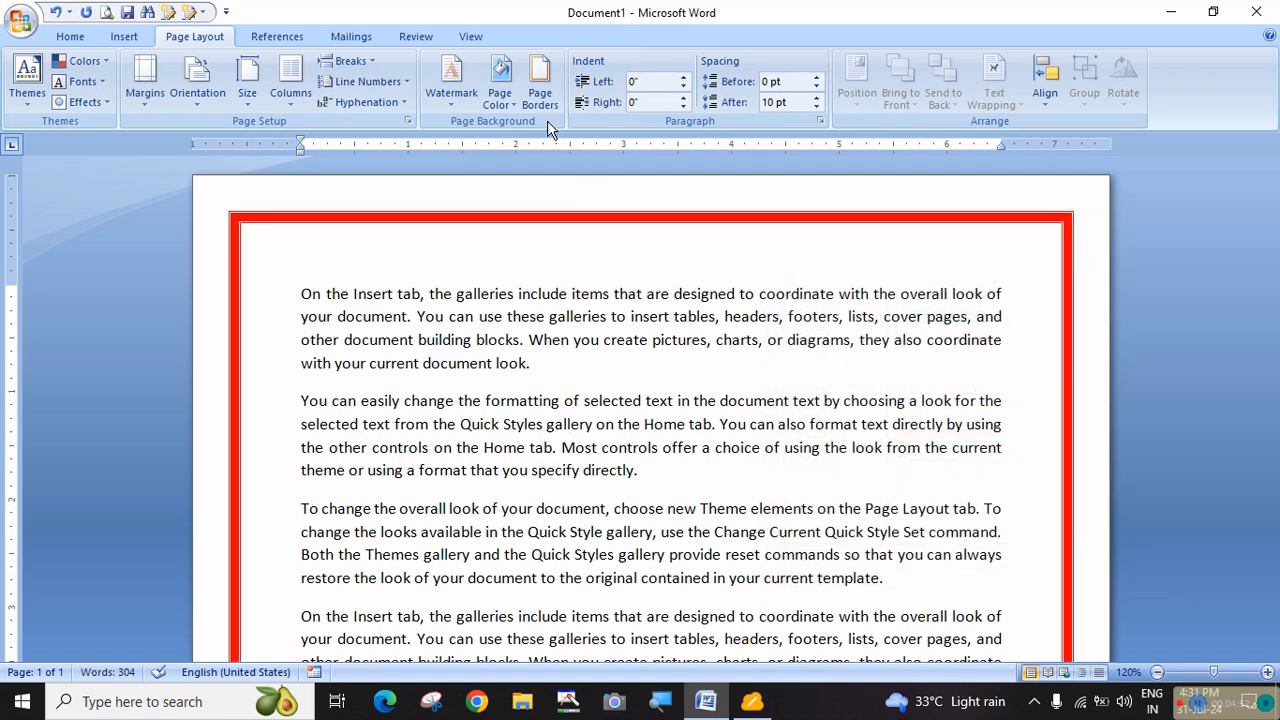
Step: Apply the Shadow setting to the page border, keeping its line style, and check the shadow along the page
left_click(540, 88)
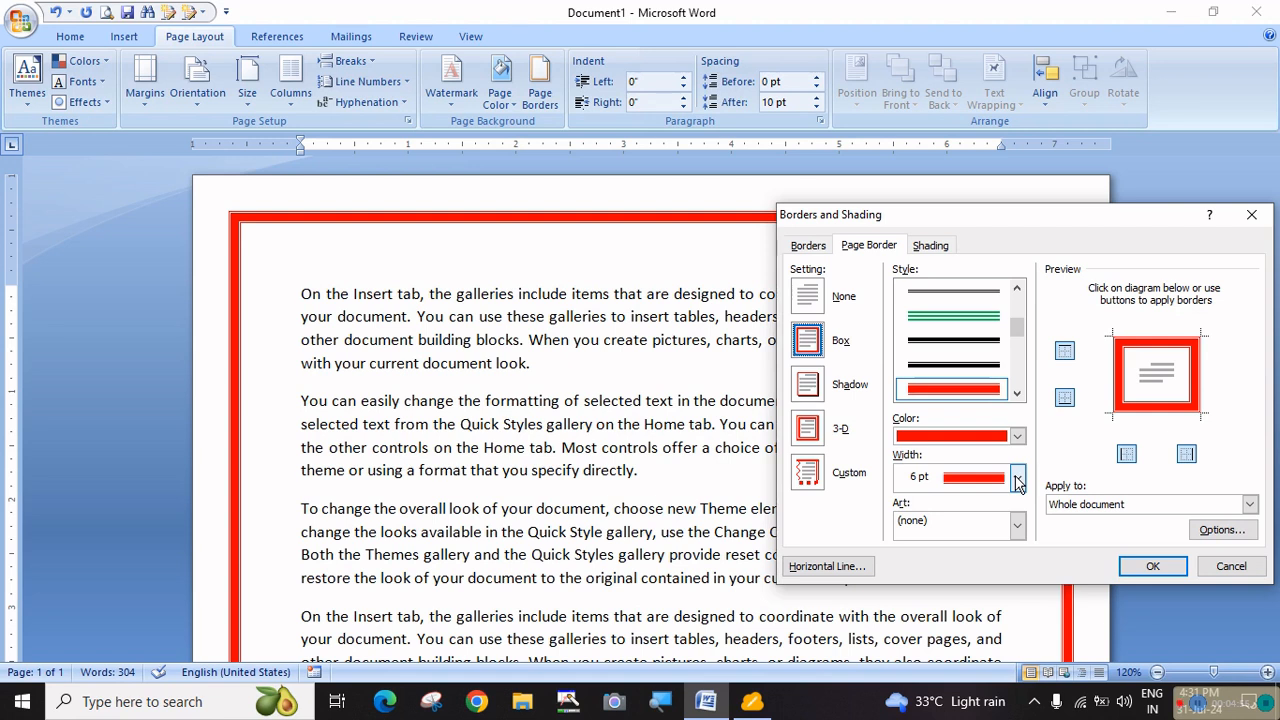
left_click(807, 388)
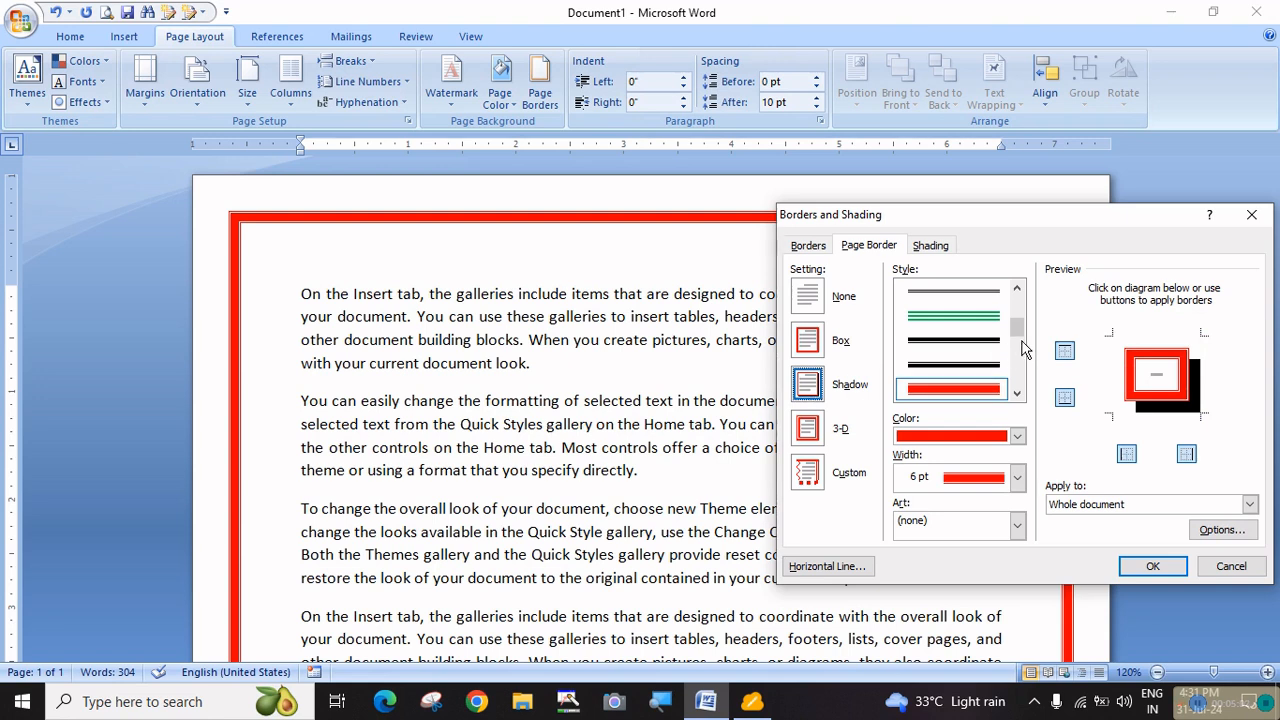
scroll(981, 370, "down", 1)
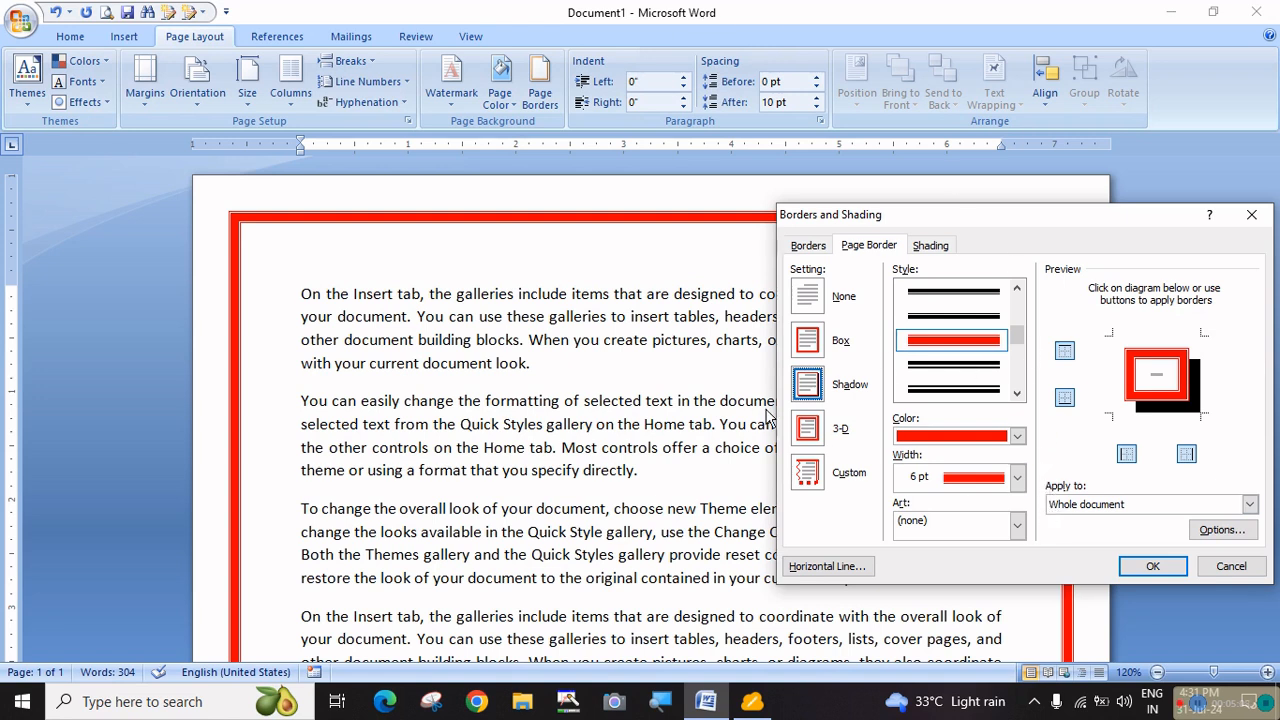
scroll(908, 385, "down", 2)
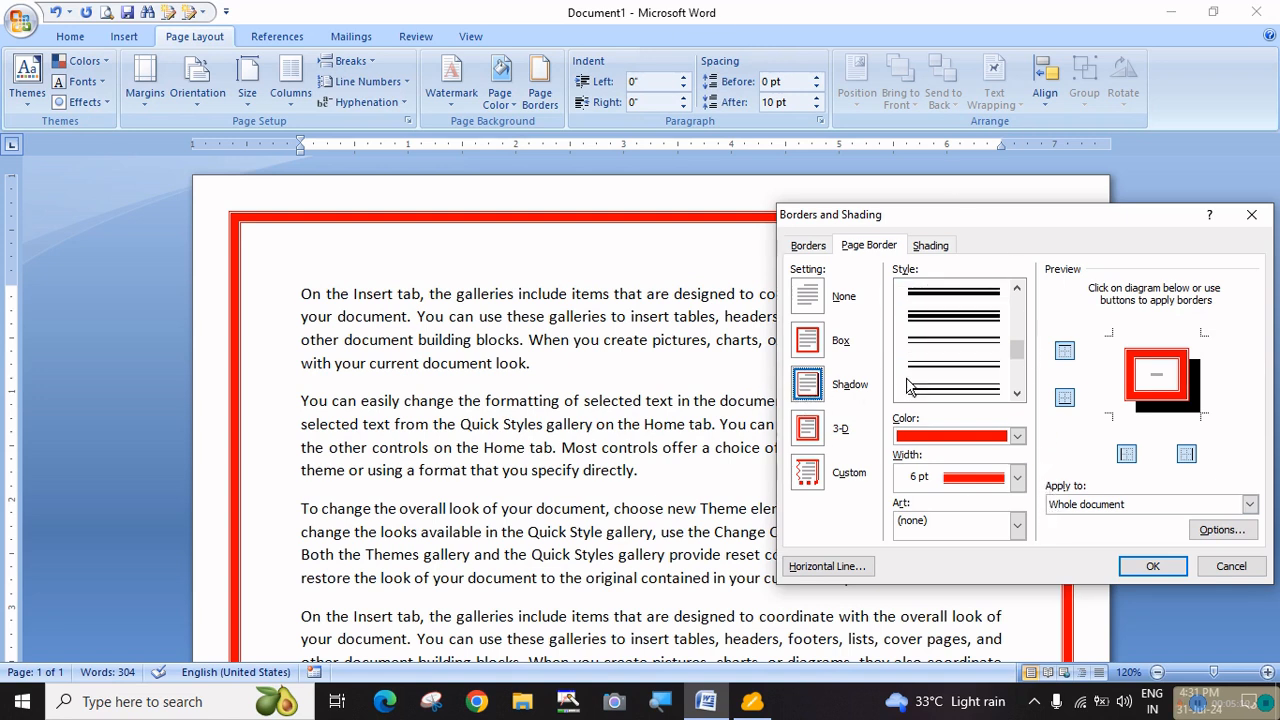
scroll(908, 385, "up", 1)
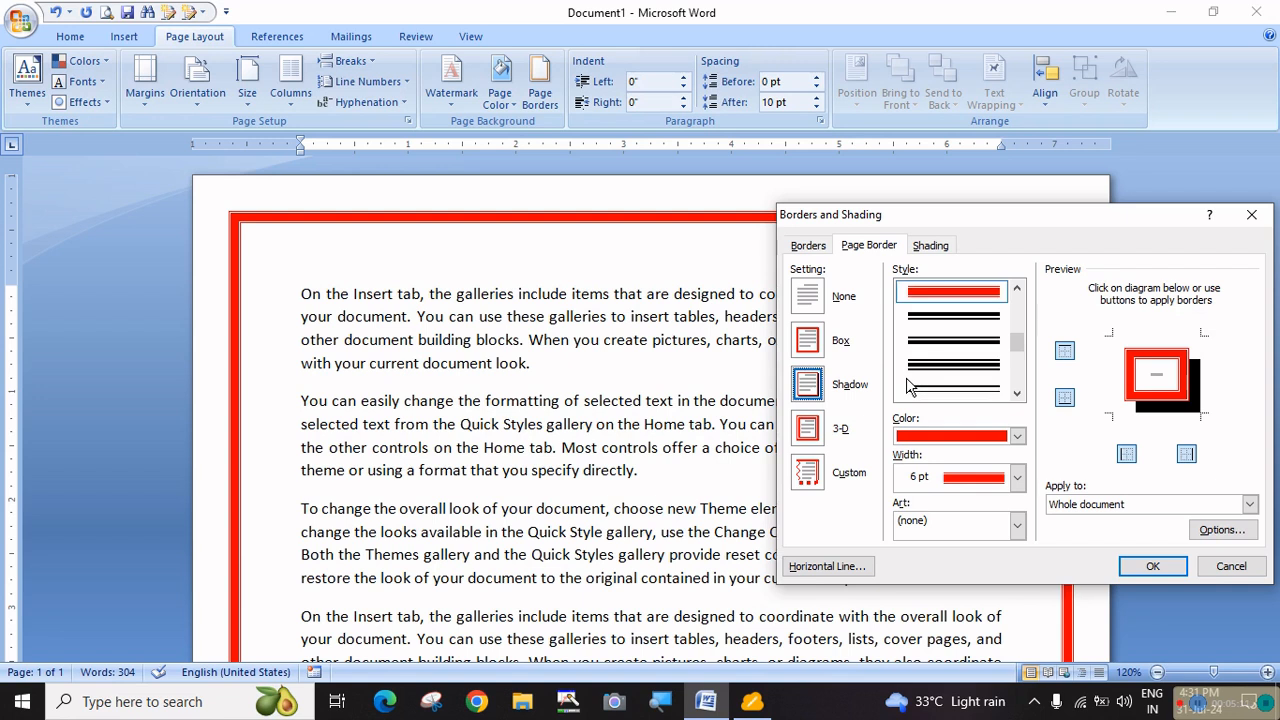
left_click(977, 298)
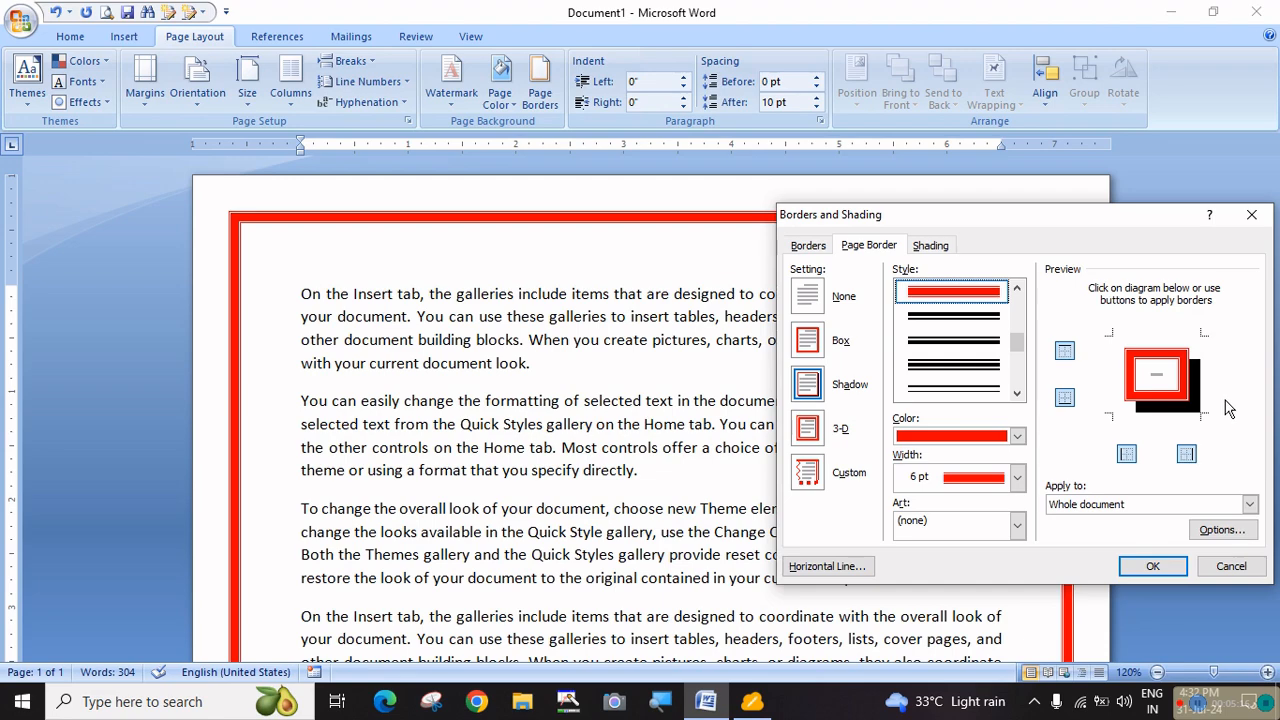
left_click(1152, 567)
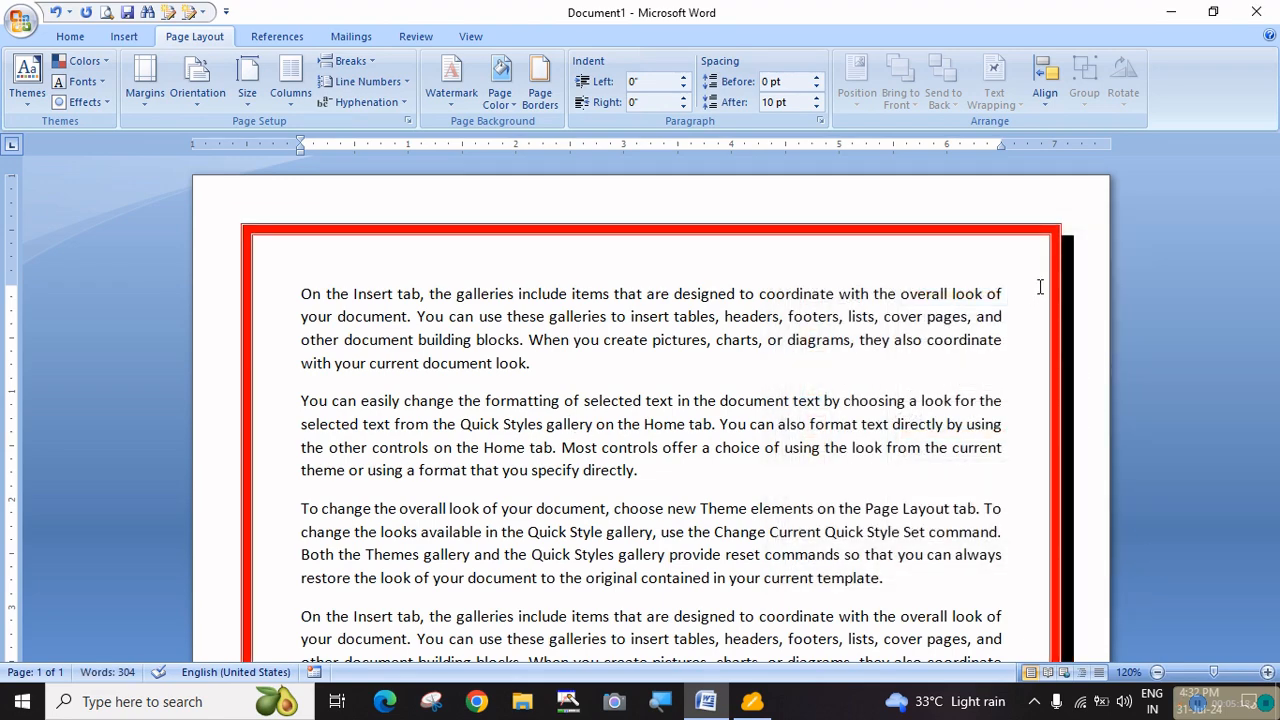
scroll(1067, 248, "down", 11)
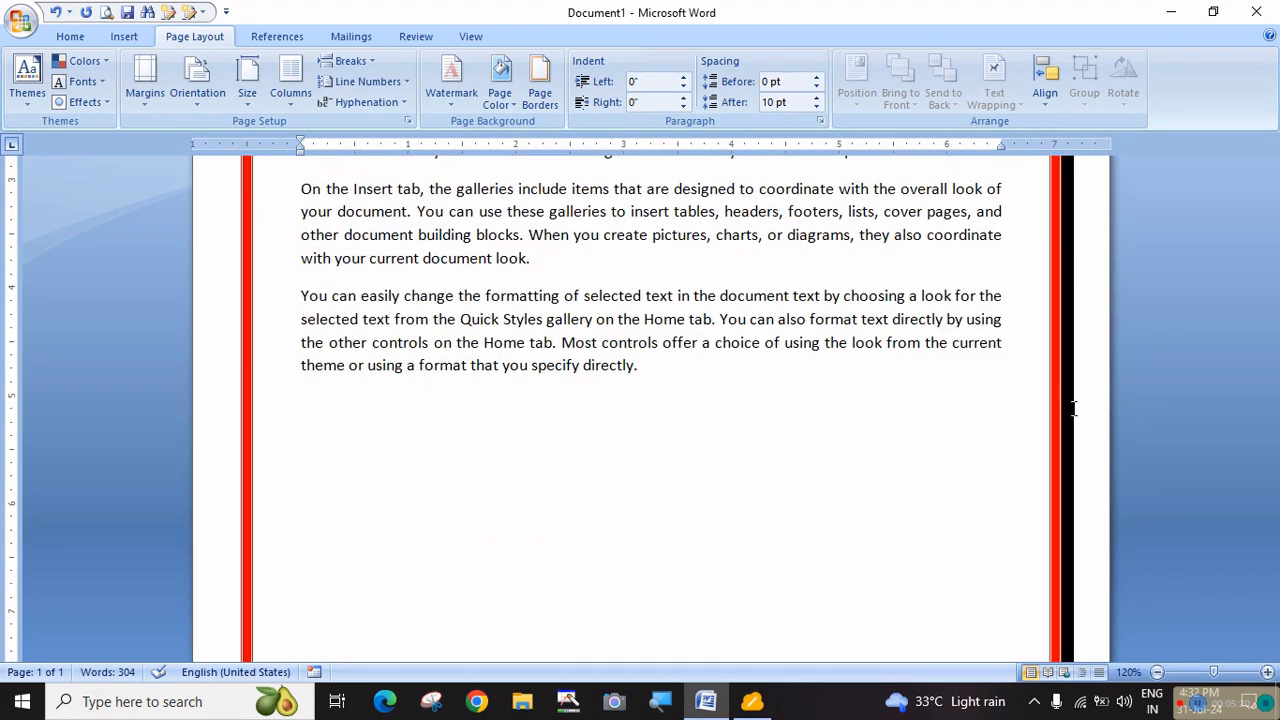
scroll(1075, 452, "down", 1)
scroll(1049, 615, "up", 10)
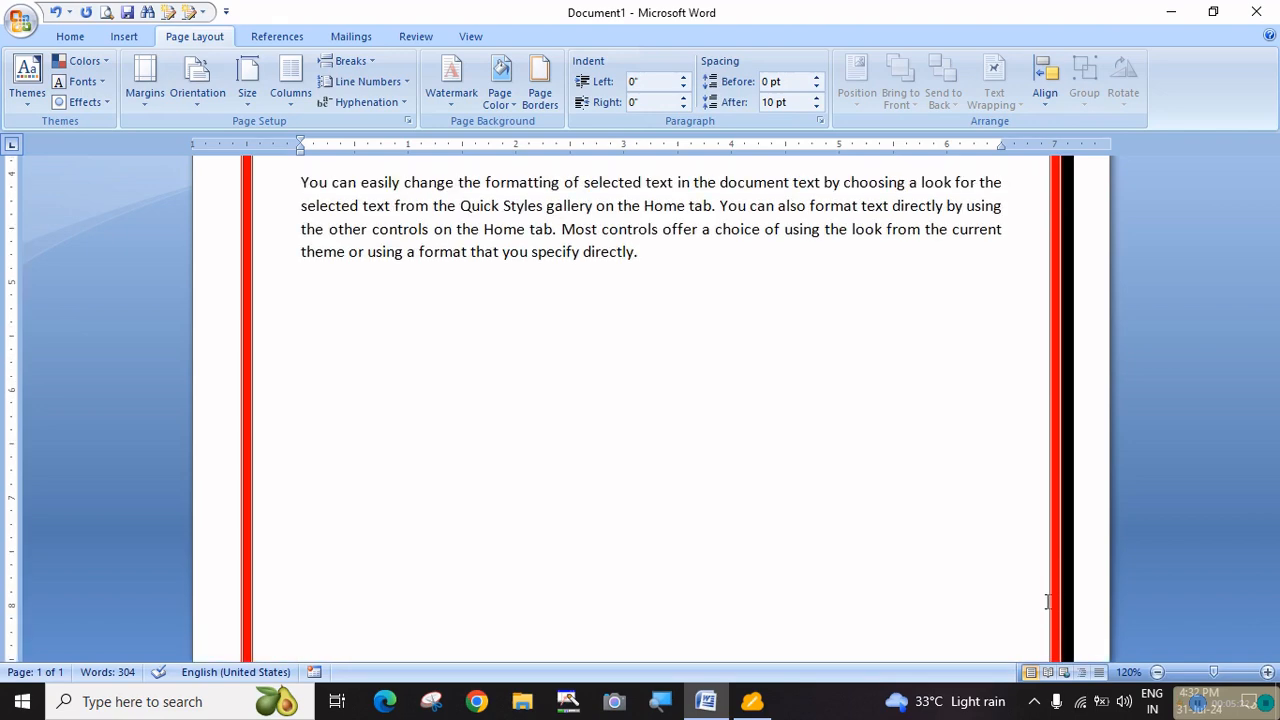
Step: Remove the top and bottom edges of the page border, and check the remaining side edges along the page
left_click(540, 85)
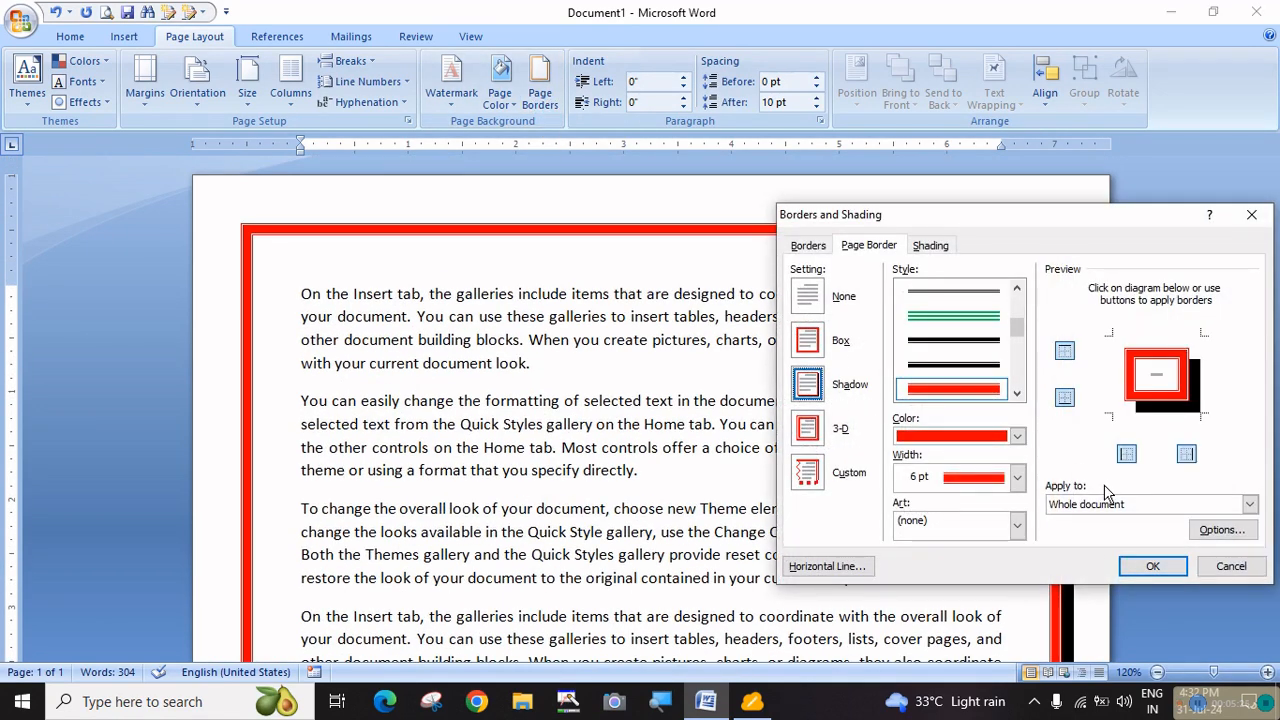
left_click(1064, 352)
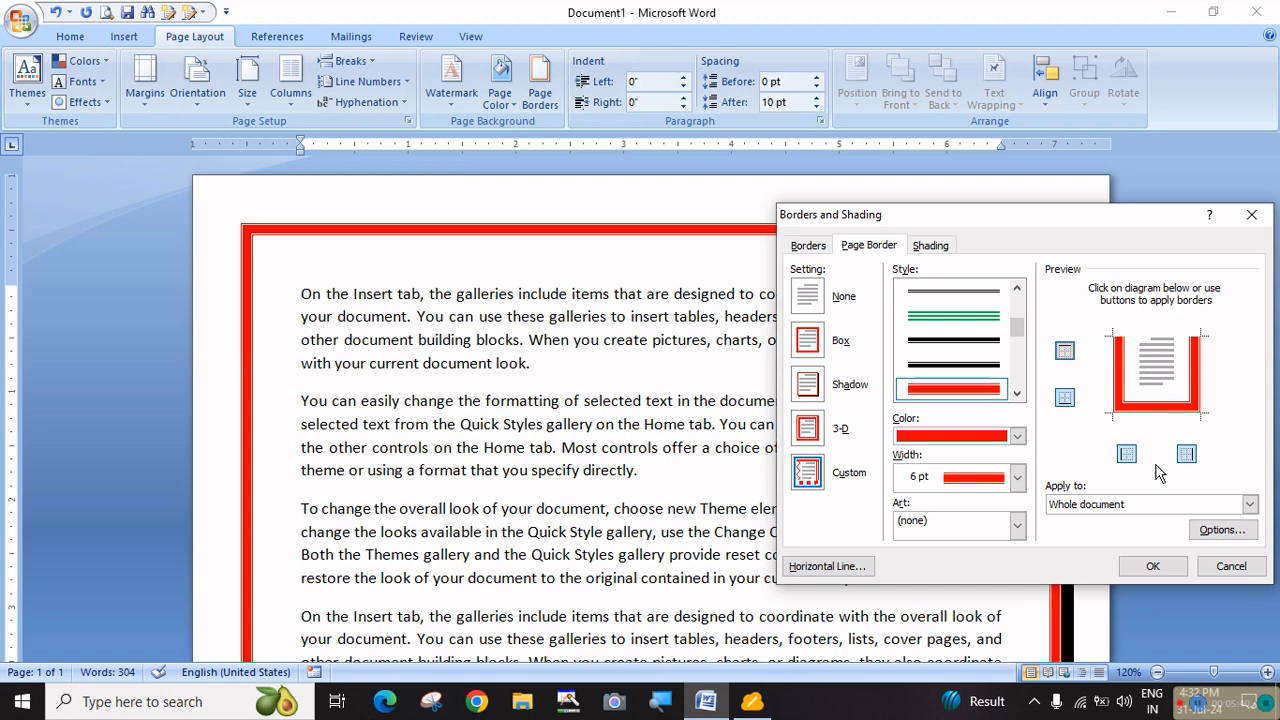
left_click(1064, 399)
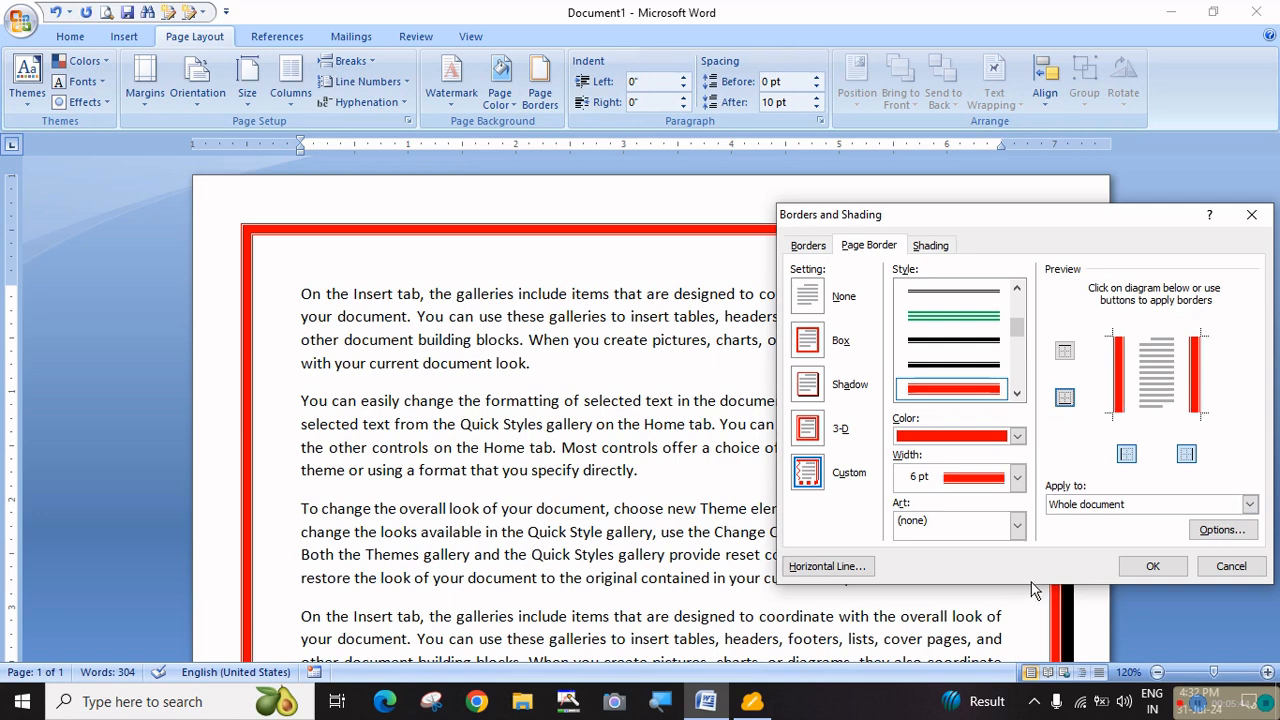
left_click(1152, 566)
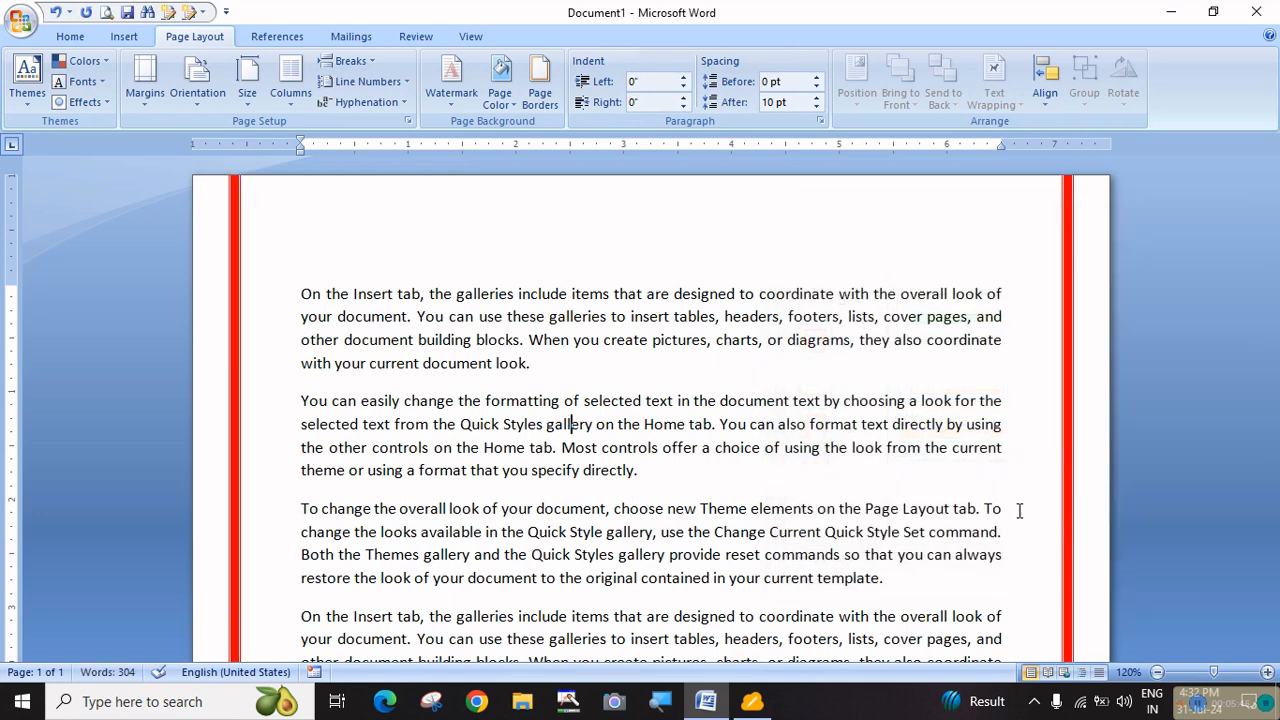
scroll(697, 448, "down", 12)
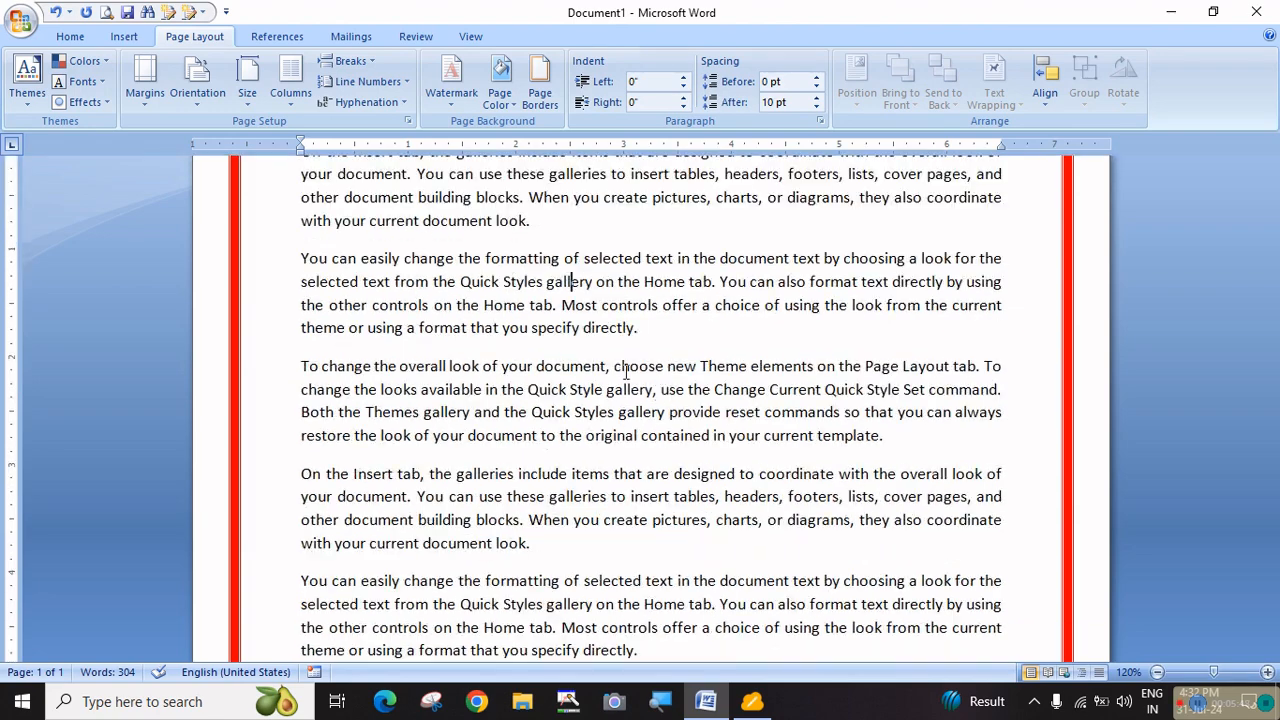
scroll(582, 557, "up", 10)
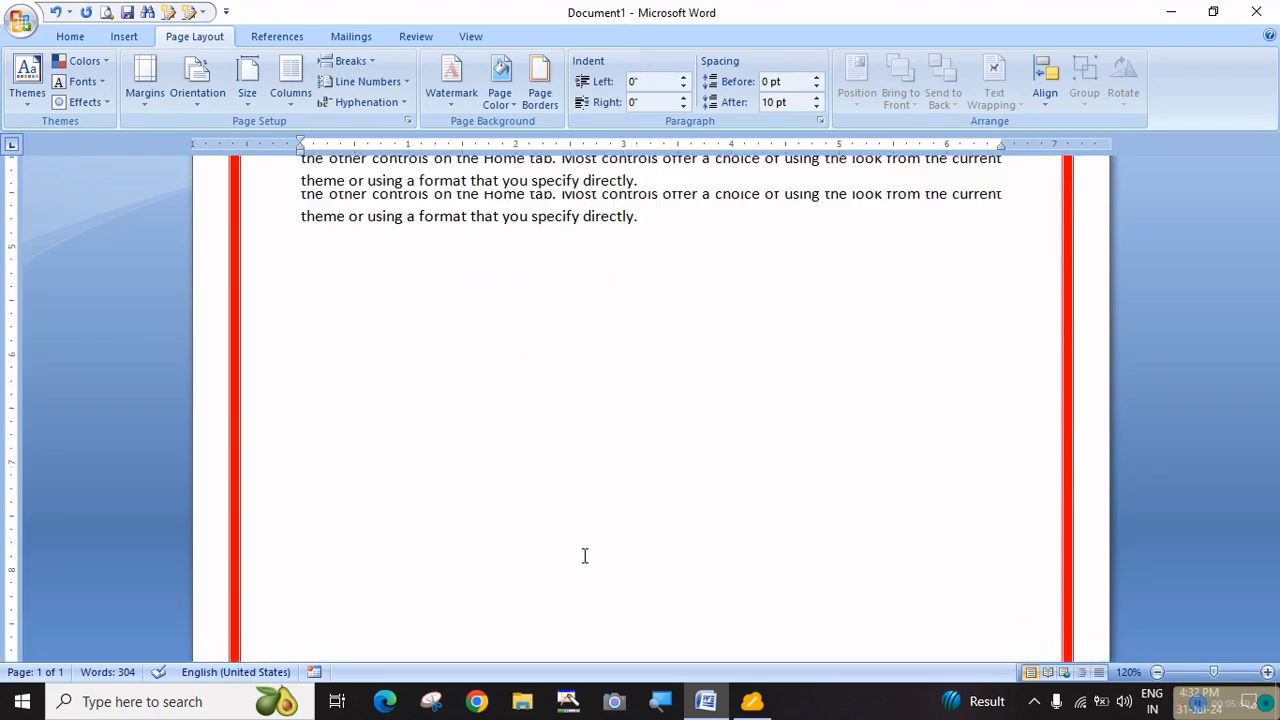
scroll(560, 460, "up", 2)
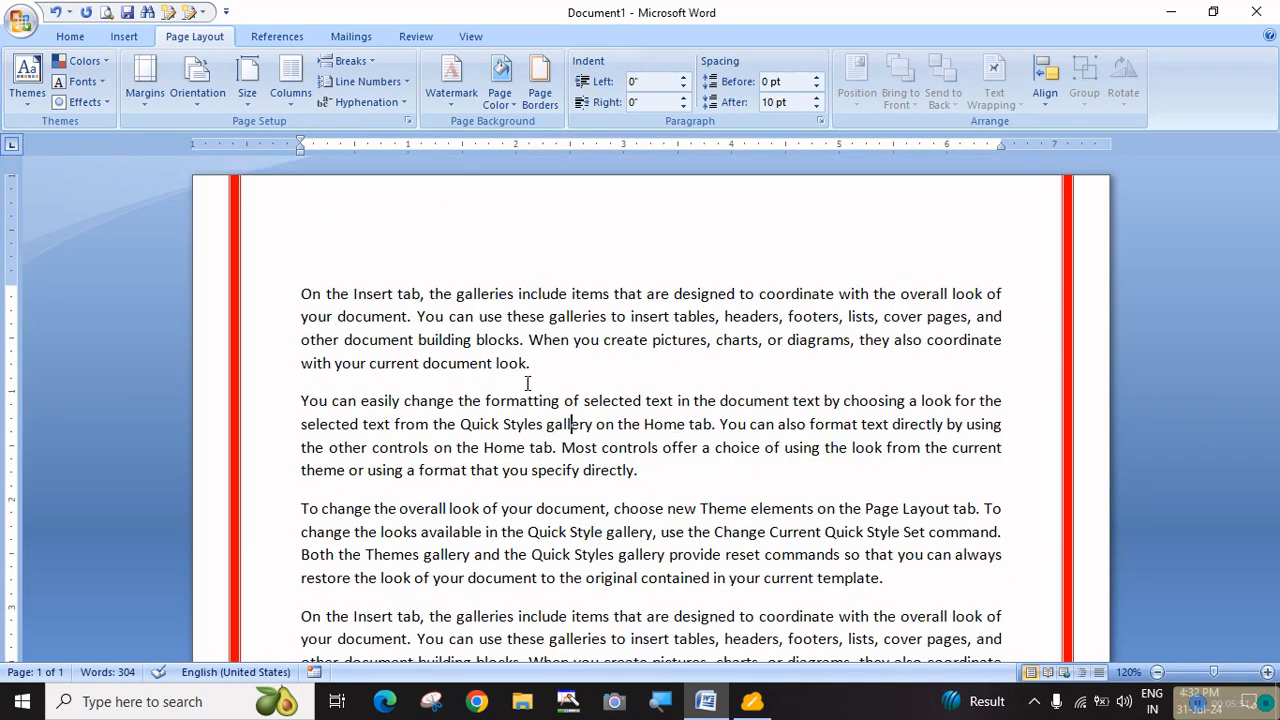
Step: Restore the page border's top and bottom edges and remove its left and right edges, checking the result on the page
left_click(540, 95)
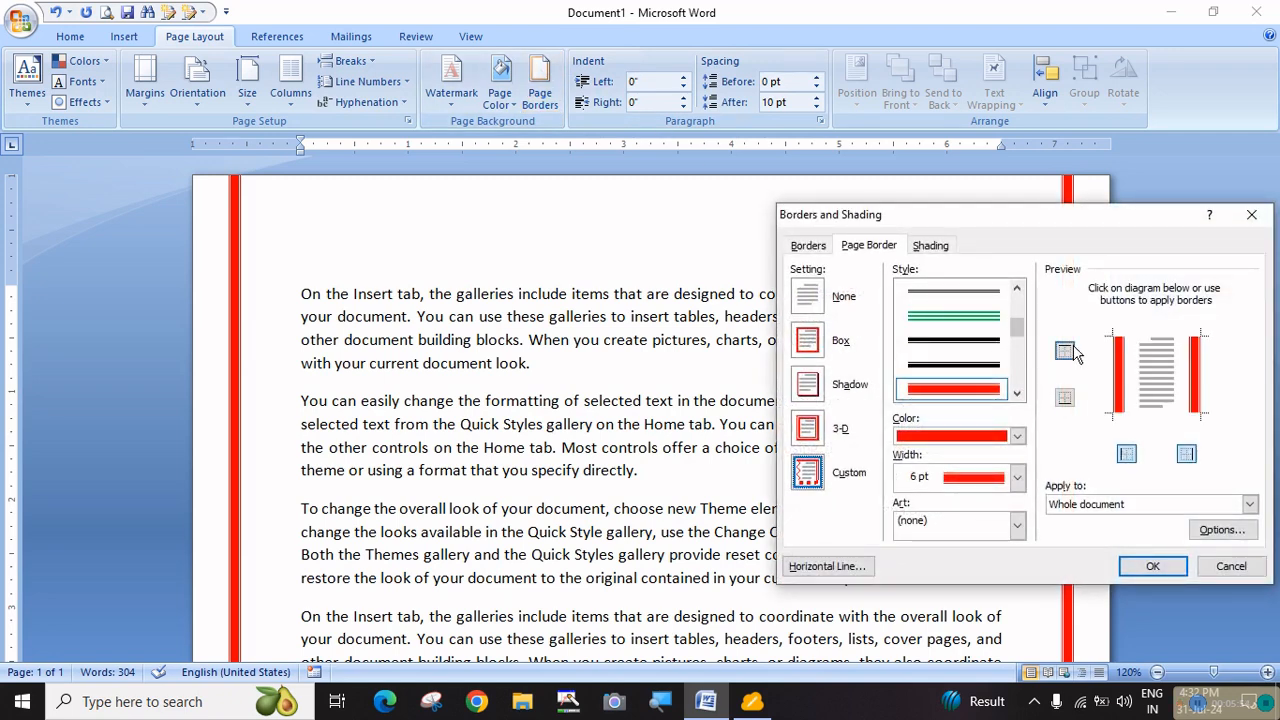
left_click(1065, 351)
left_click(1065, 398)
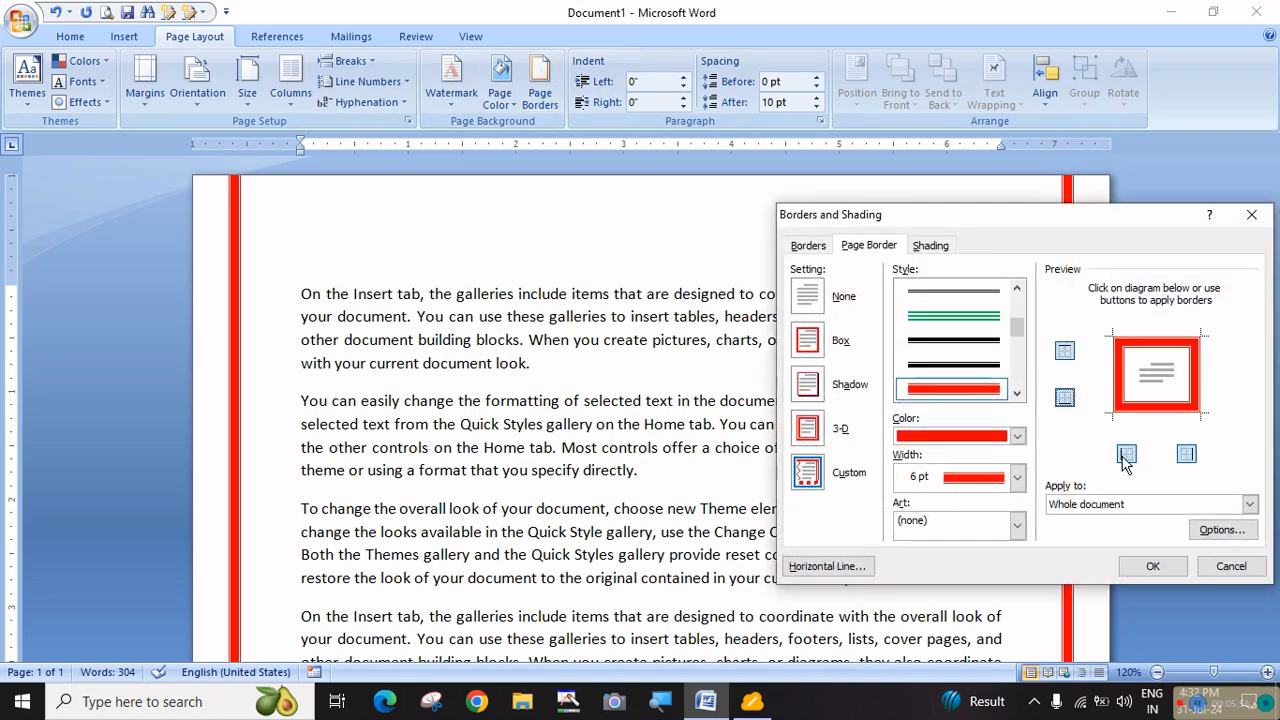
left_click(1126, 455)
left_click(1186, 454)
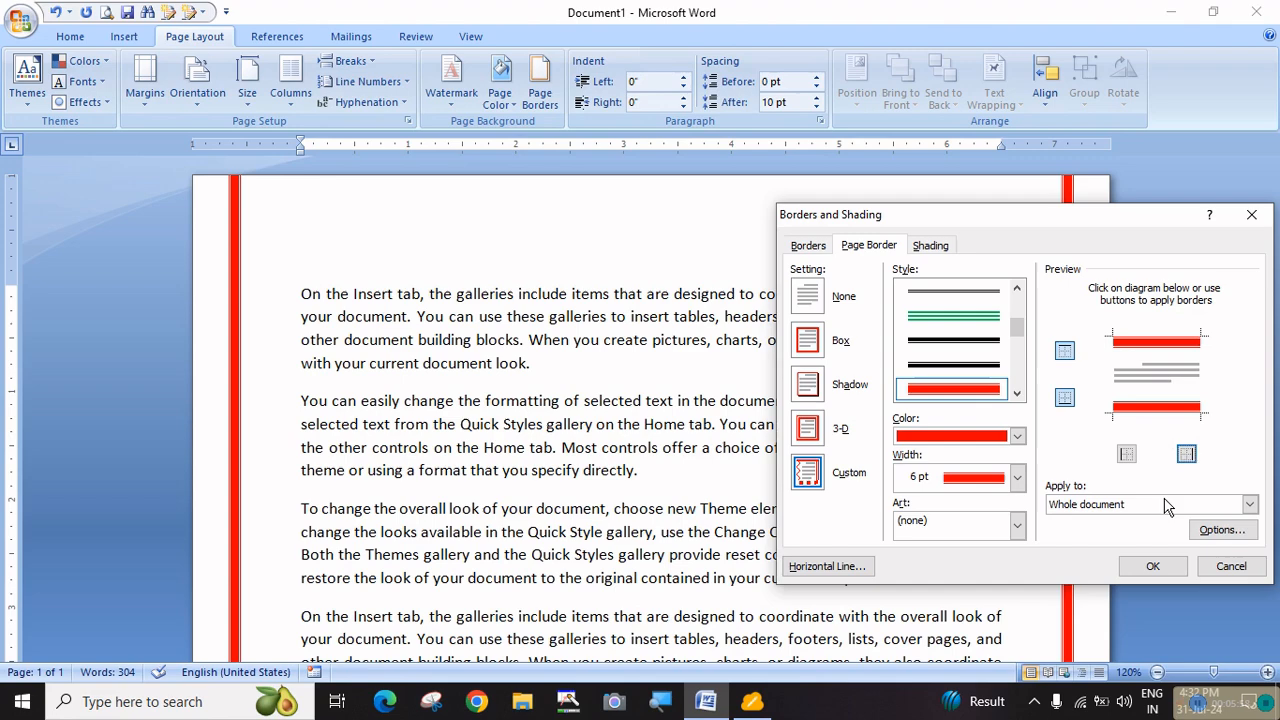
left_click(1150, 567)
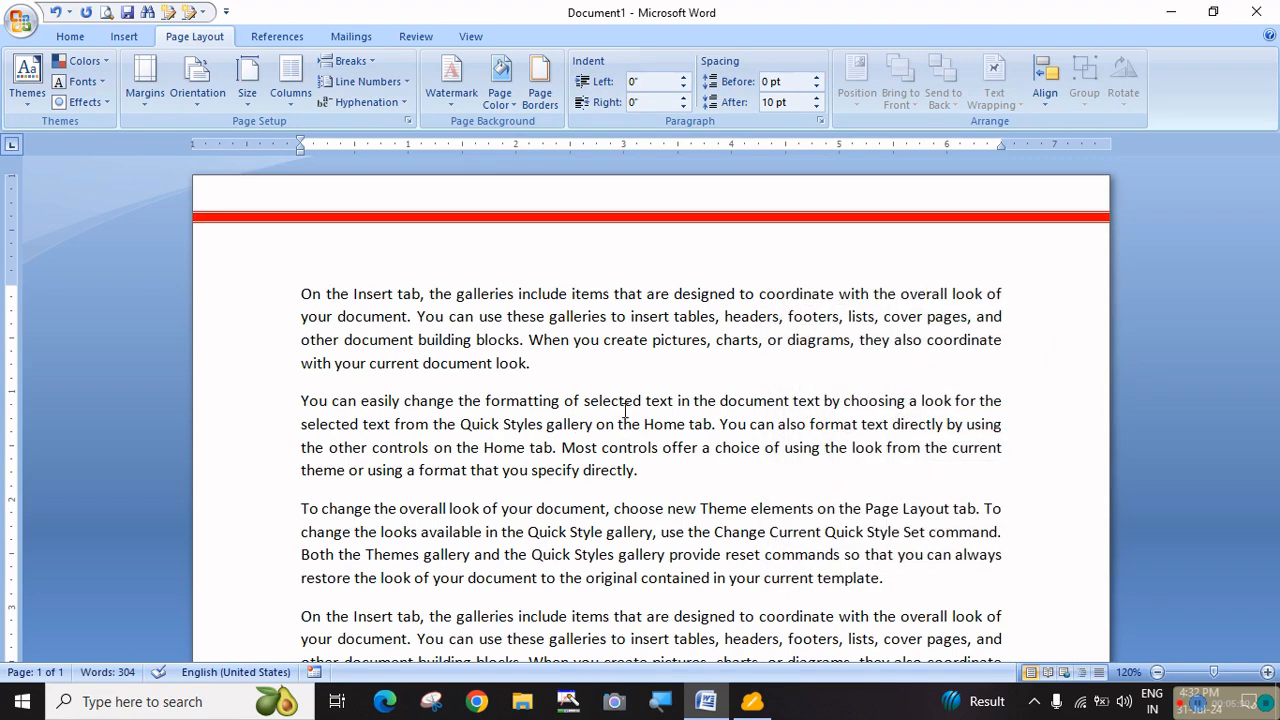
scroll(625, 410, "down", 10)
scroll(636, 434, "up", 10)
Step: Add the left edge back to the page border, and check it down to the end of the page
left_click(540, 90)
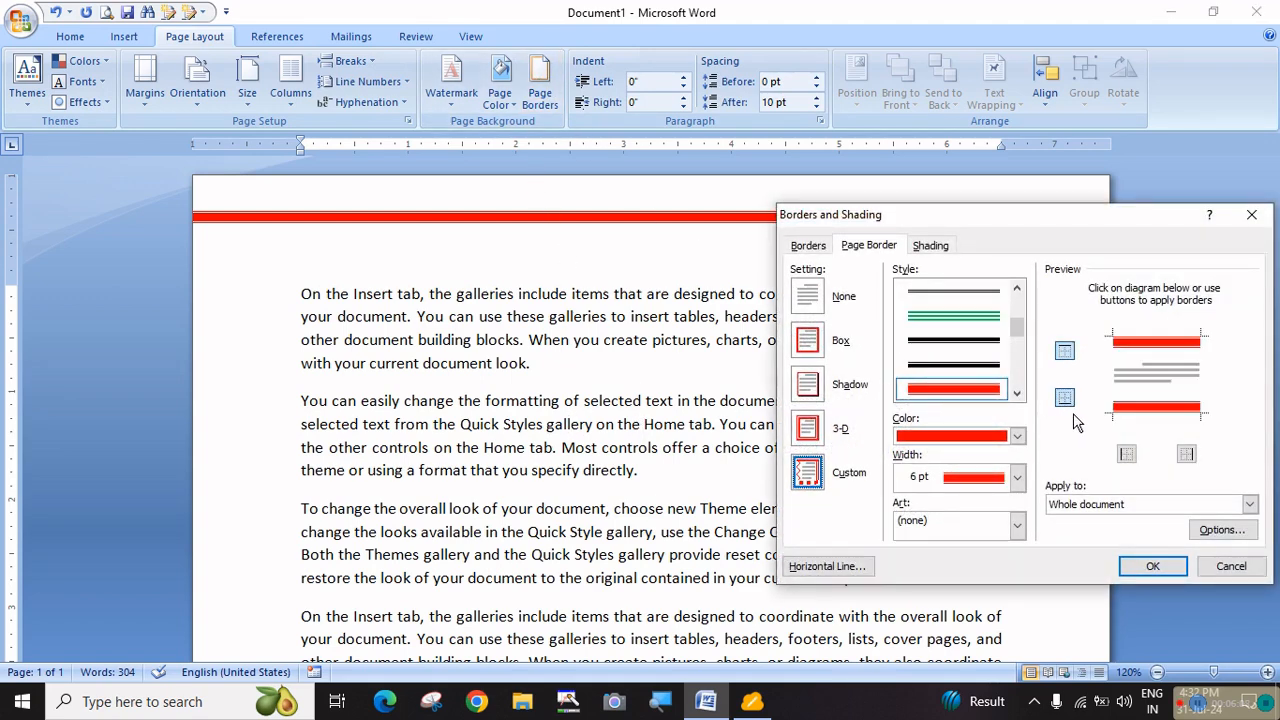
left_click(1126, 454)
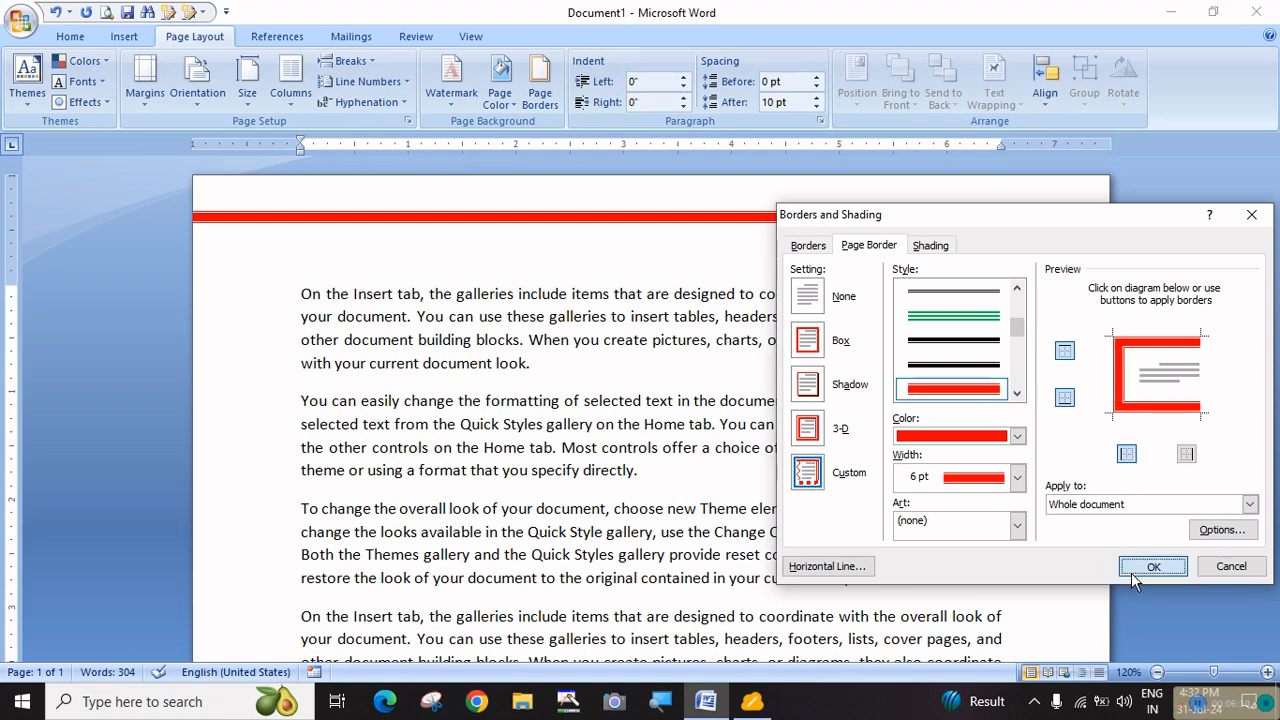
left_click(1150, 567)
scroll(929, 416, "down", 10)
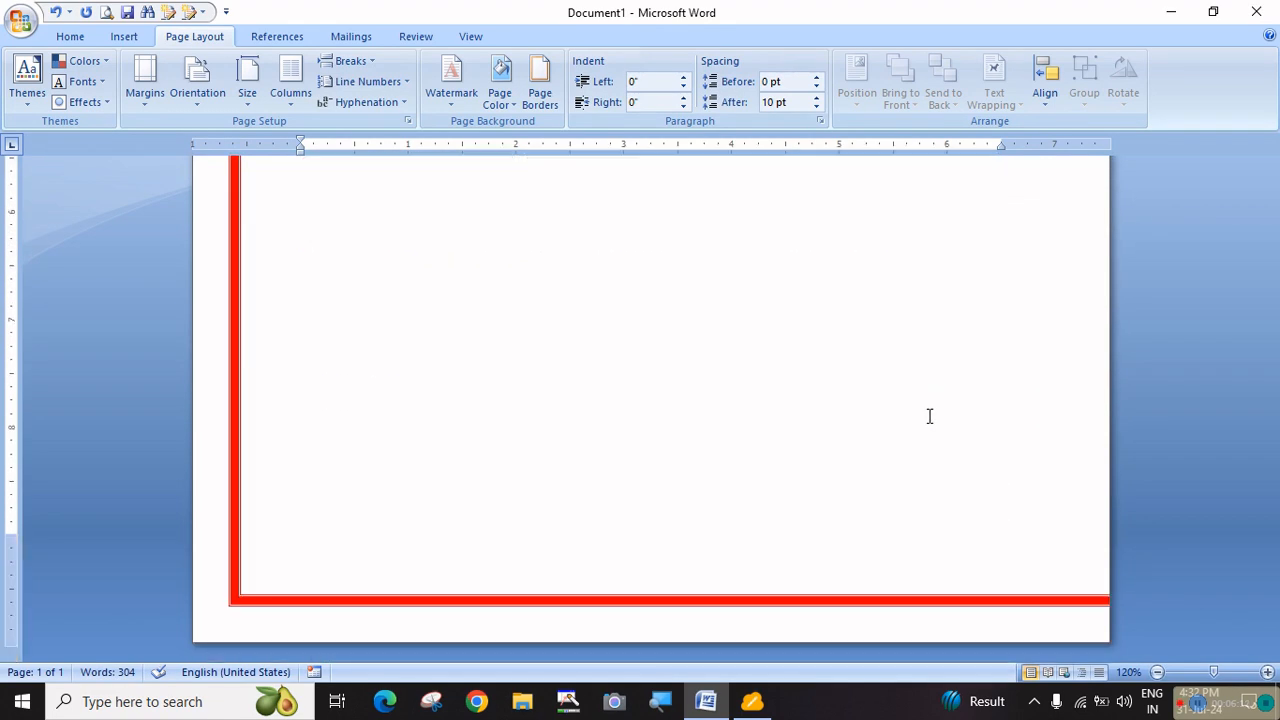
scroll(888, 389, "up", 10)
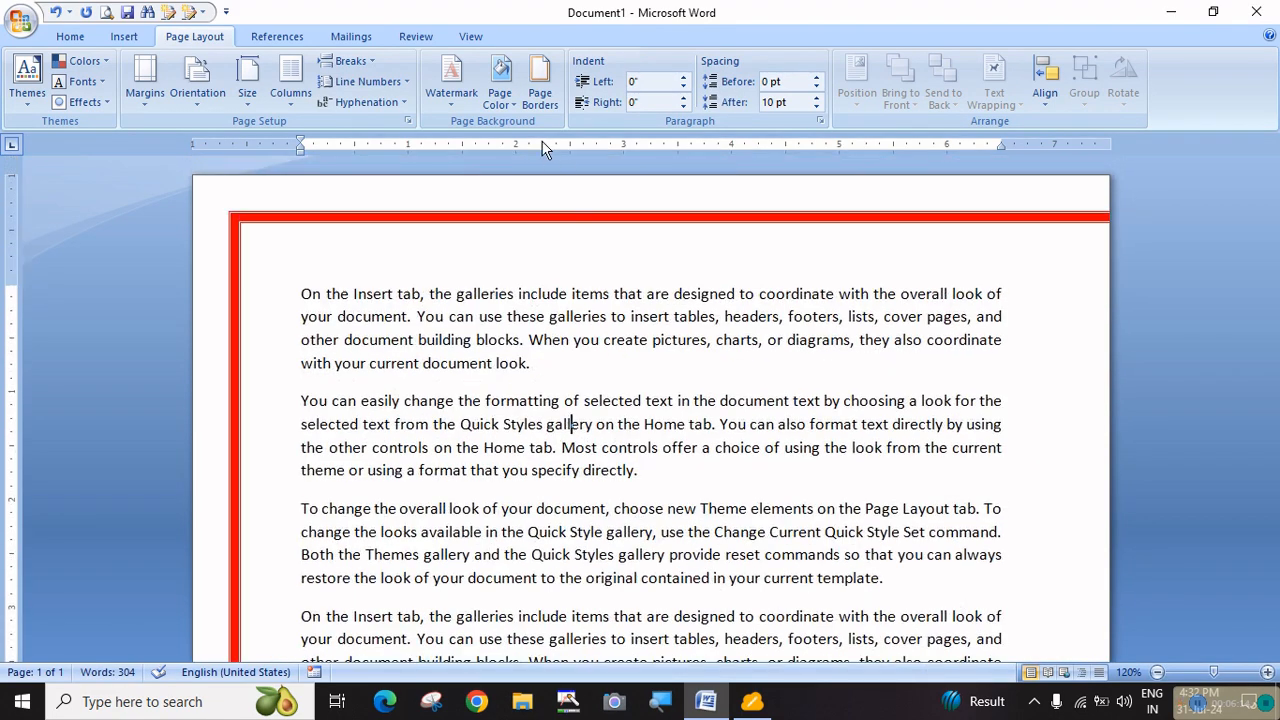
Step: Restore the page border's right edge, apply the 3-D setting with a 3 pt black triple-line style, and check it along the page
left_click(539, 92)
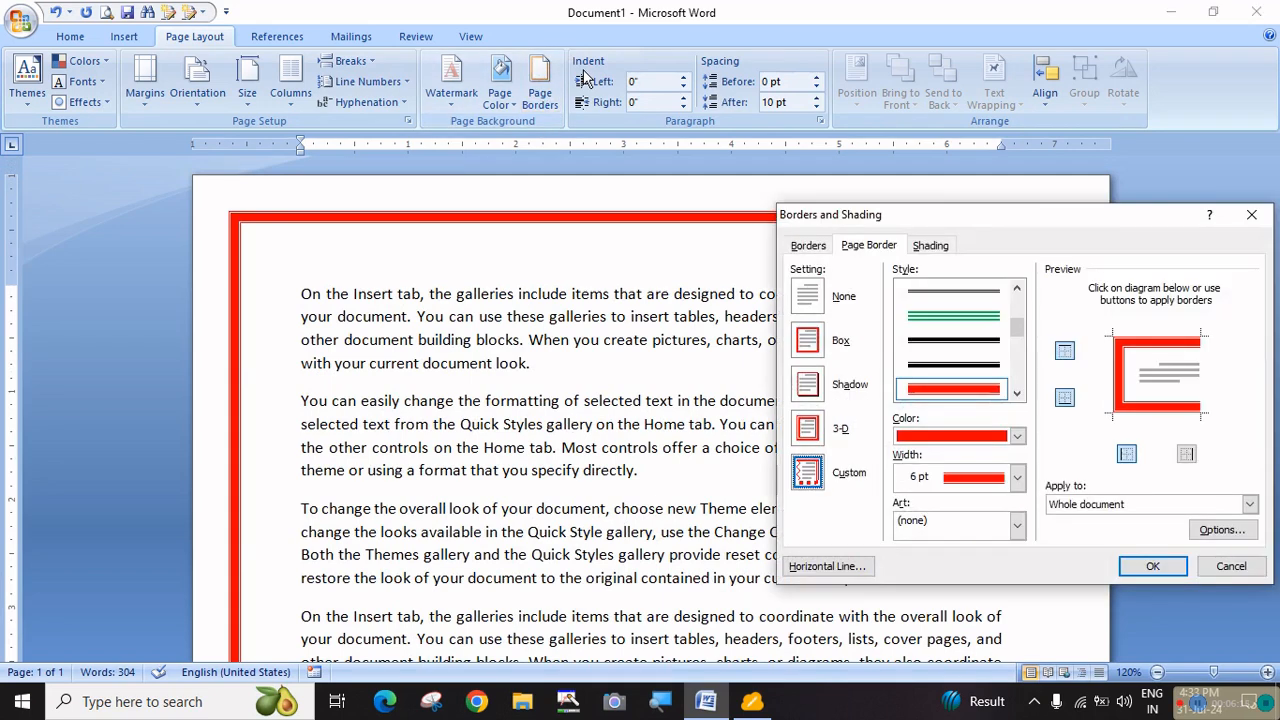
left_click(1186, 454)
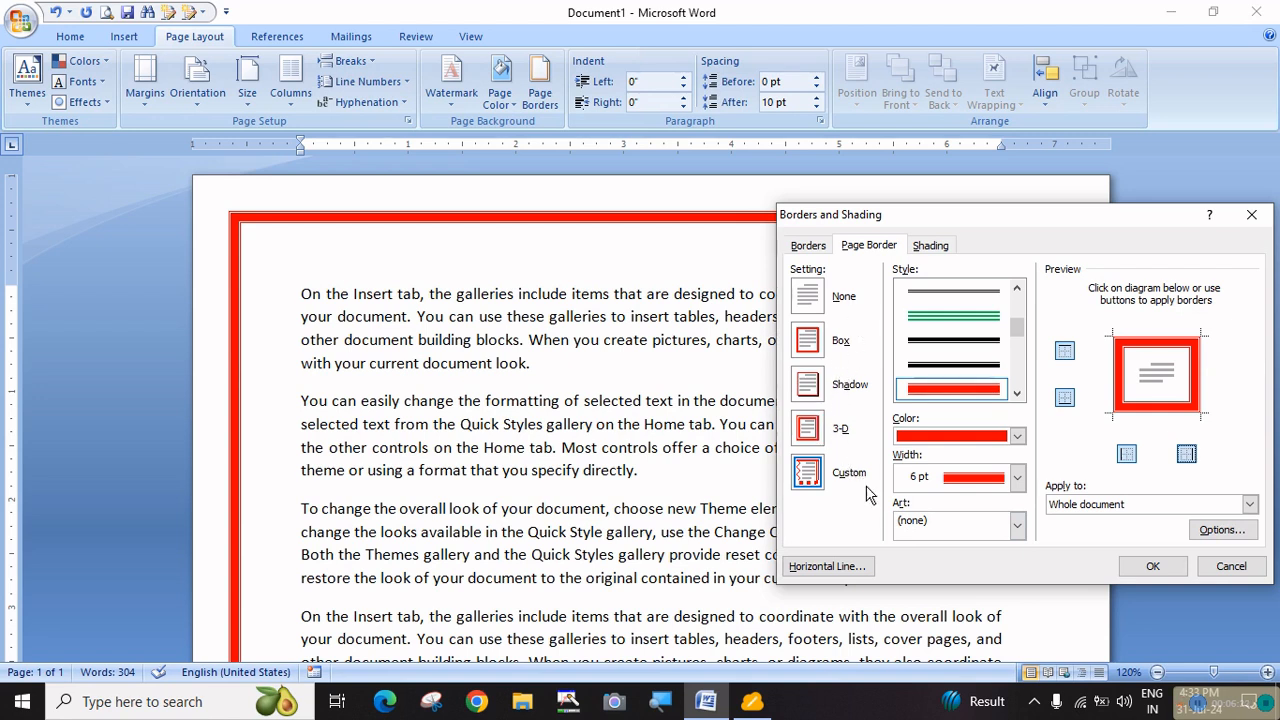
left_click(806, 434)
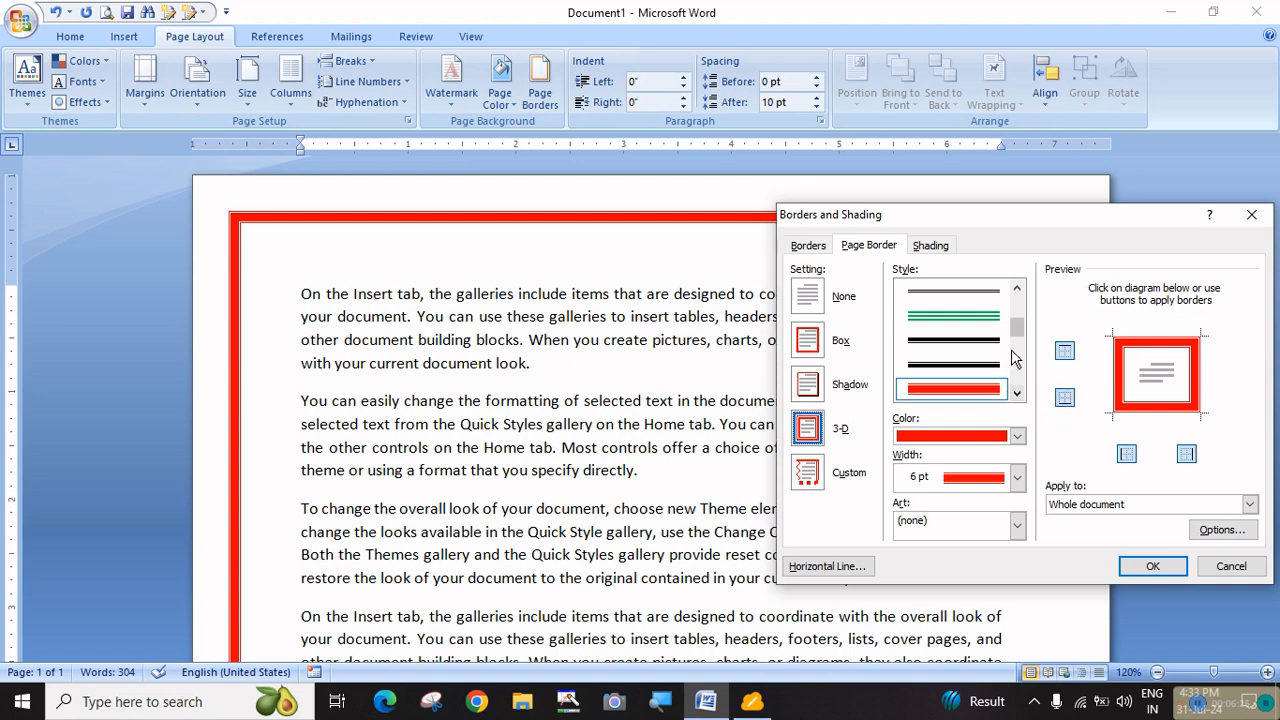
left_click_drag(1017, 330, 1020, 350)
left_click(985, 317)
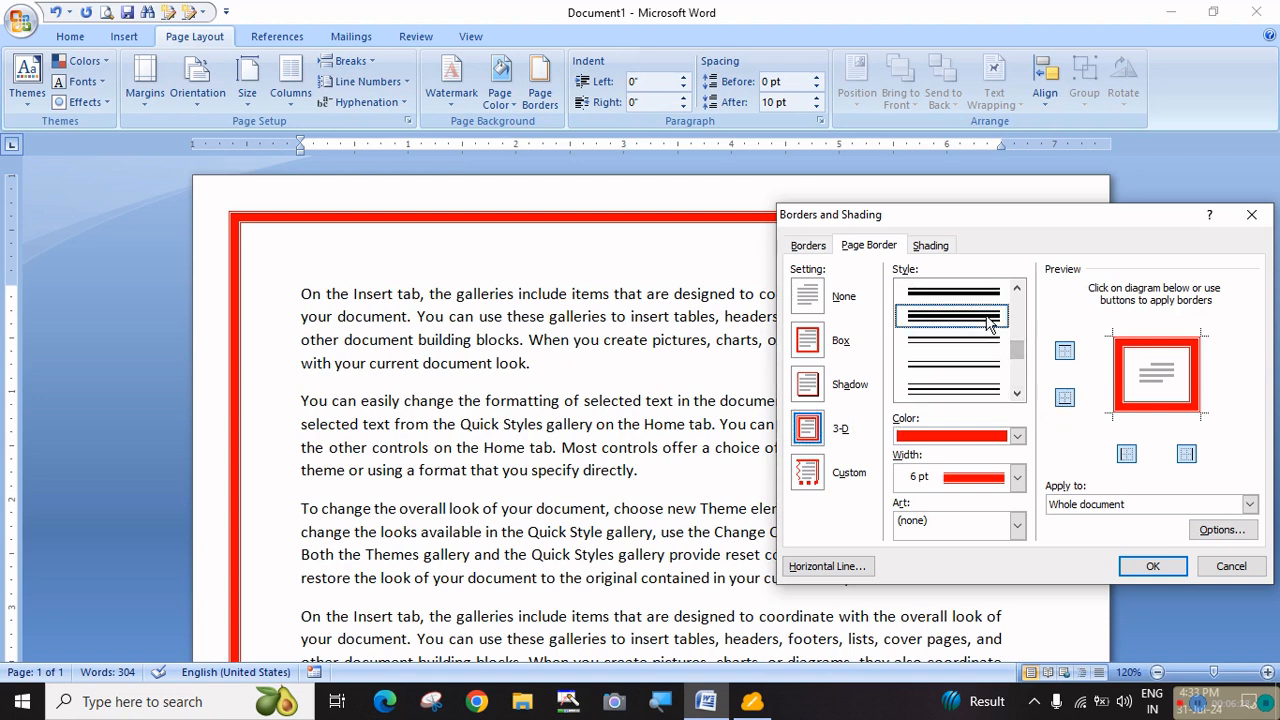
left_click(1152, 568)
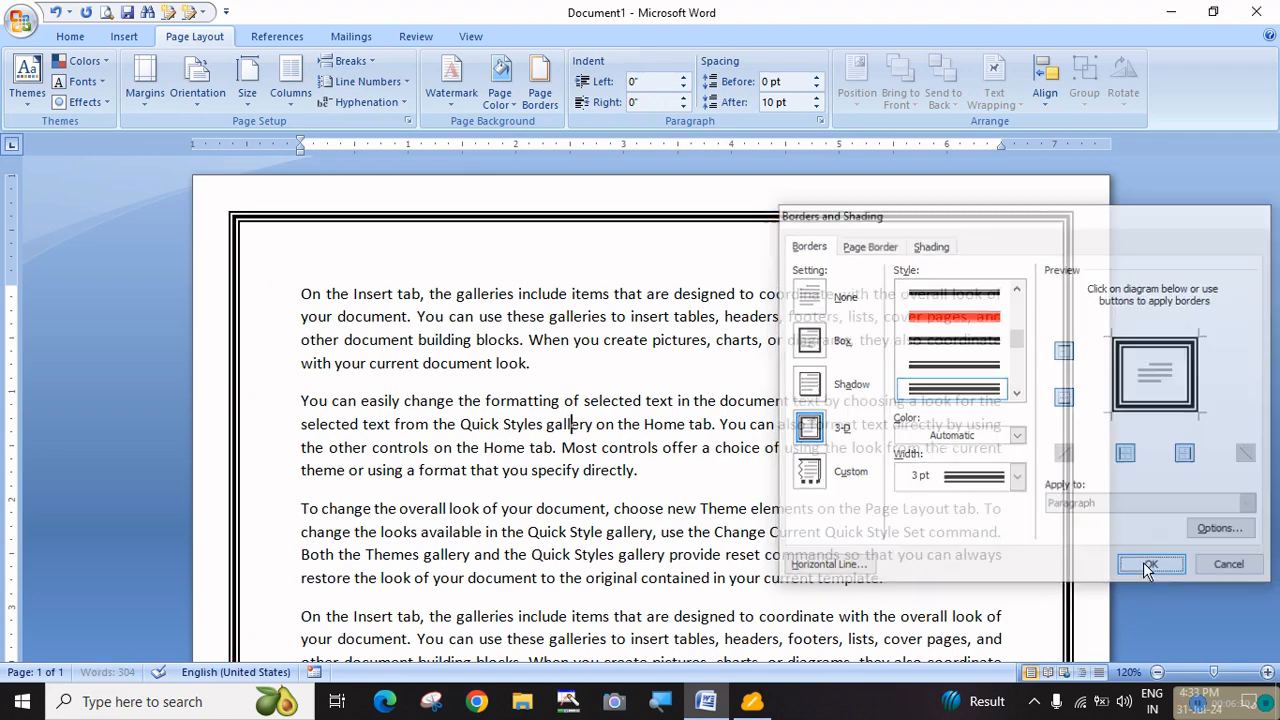
scroll(830, 436, "down", 10)
scroll(830, 436, "up", 5)
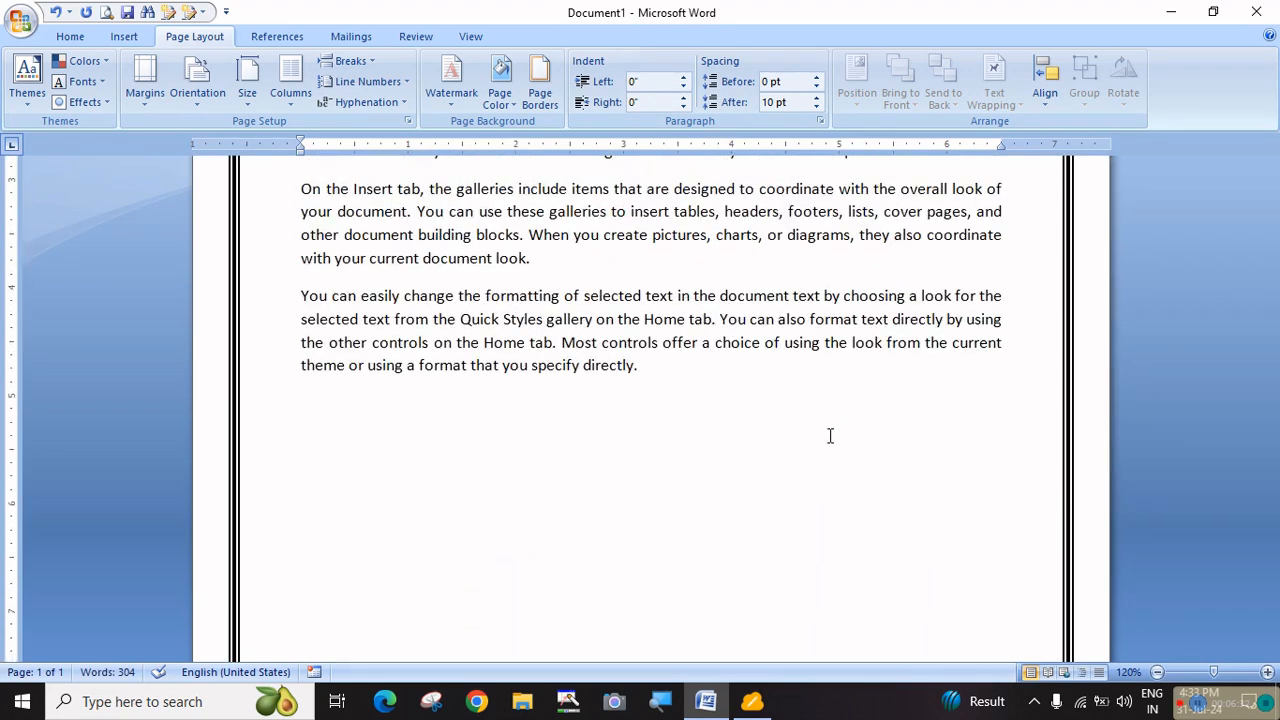
Step: Browse the Art border designs offered for the page border, from the colored pictures through to the black-and-white patterns
left_click(540, 90)
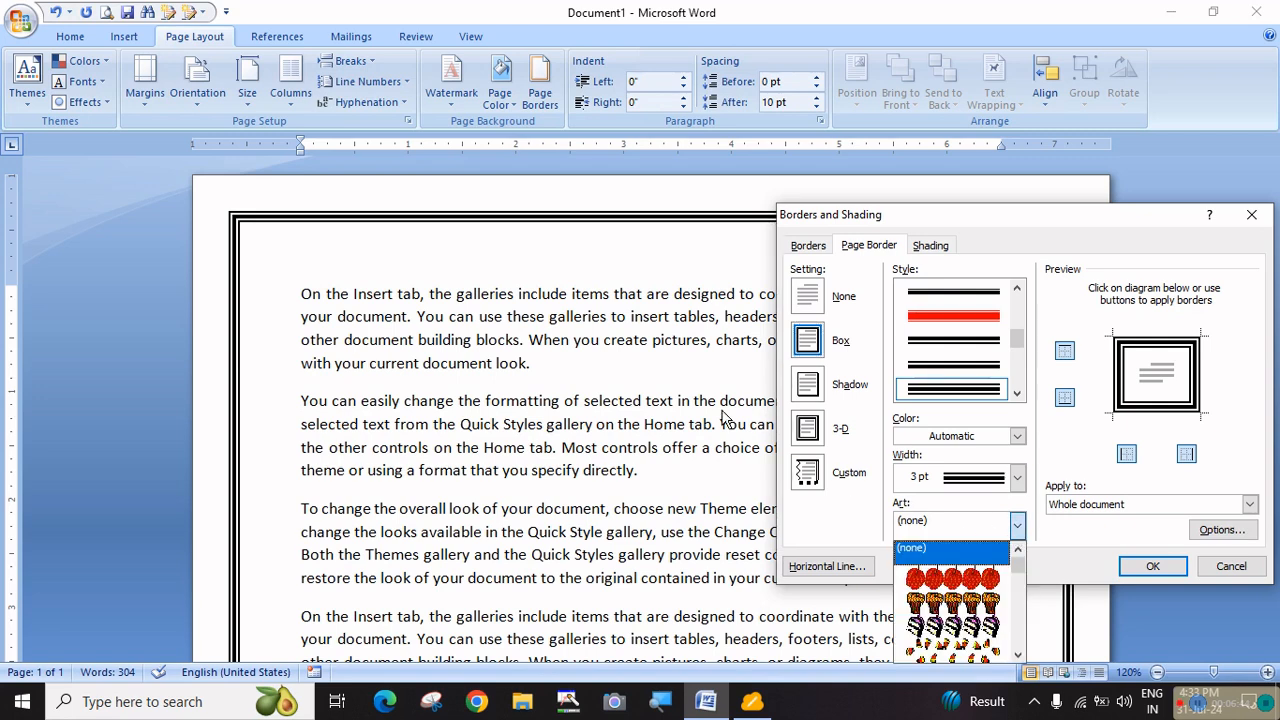
left_click(884, 210)
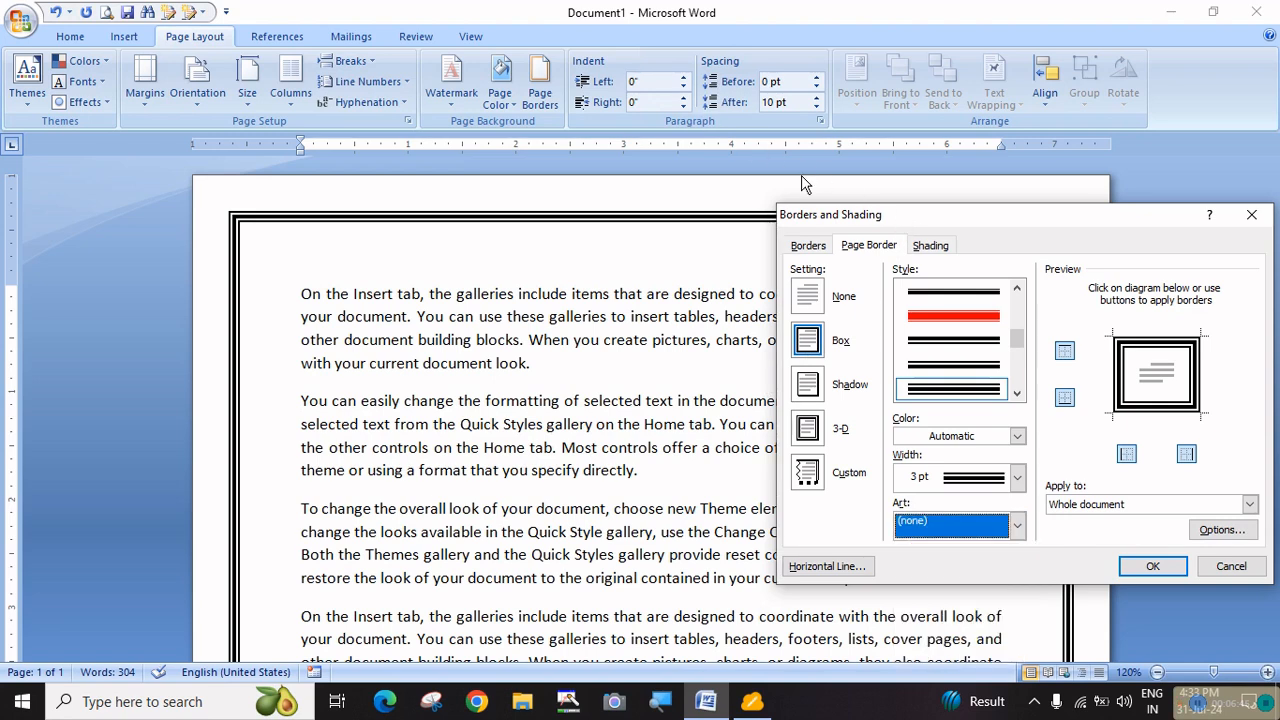
mouse_move(850, 214)
left_mouse_down()
mouse_move(740, 206)
mouse_move(584, 133)
left_mouse_up()
left_click(751, 444)
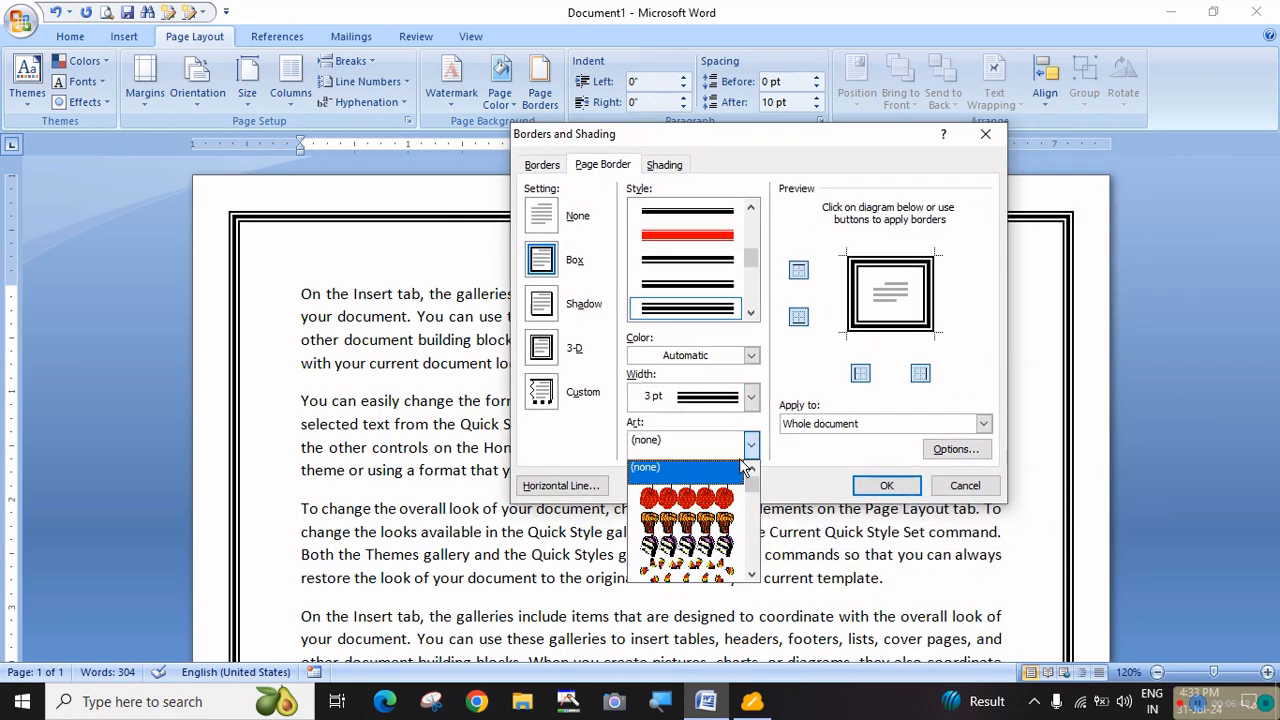
scroll(705, 526, "down", 8)
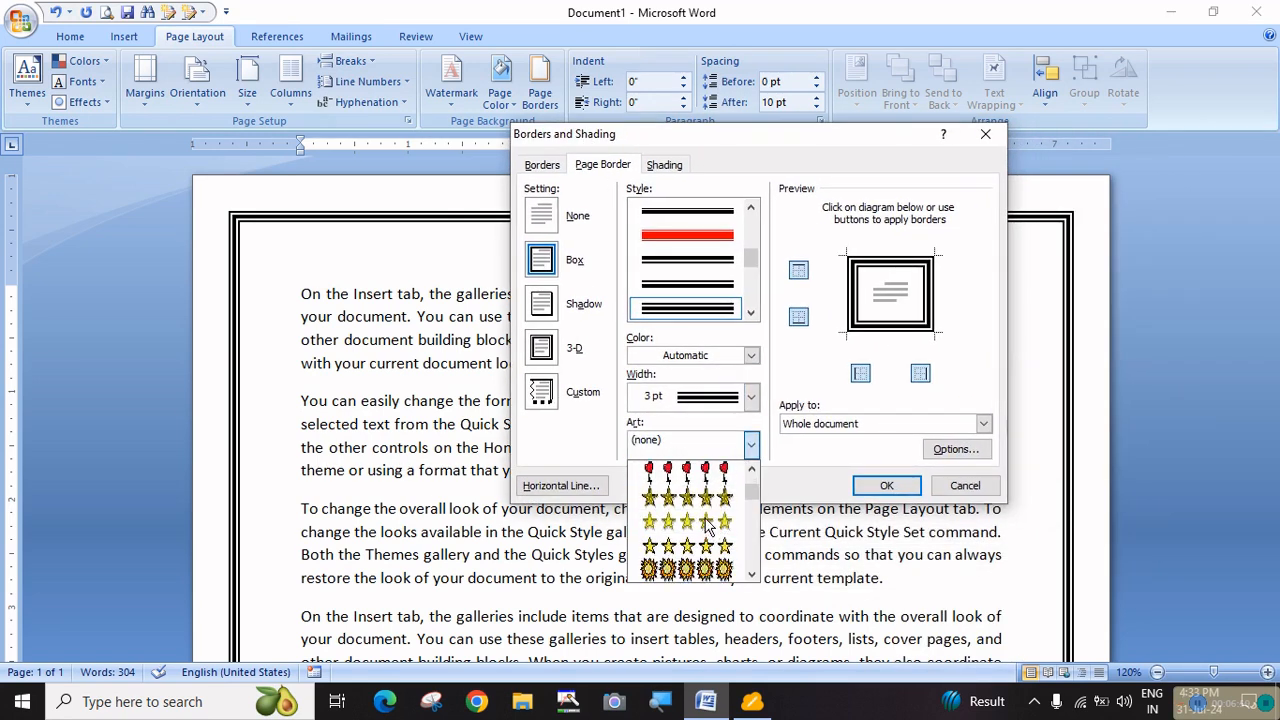
scroll(707, 526, "down", 5)
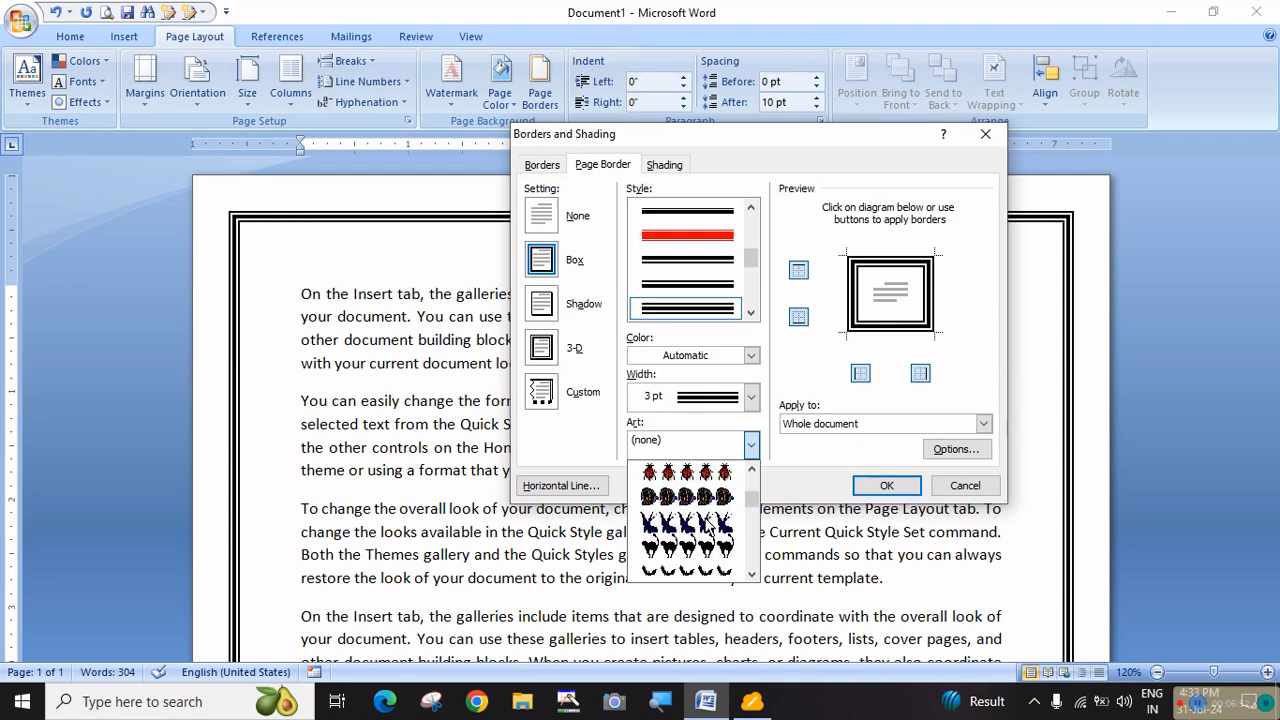
scroll(709, 527, "down", 3)
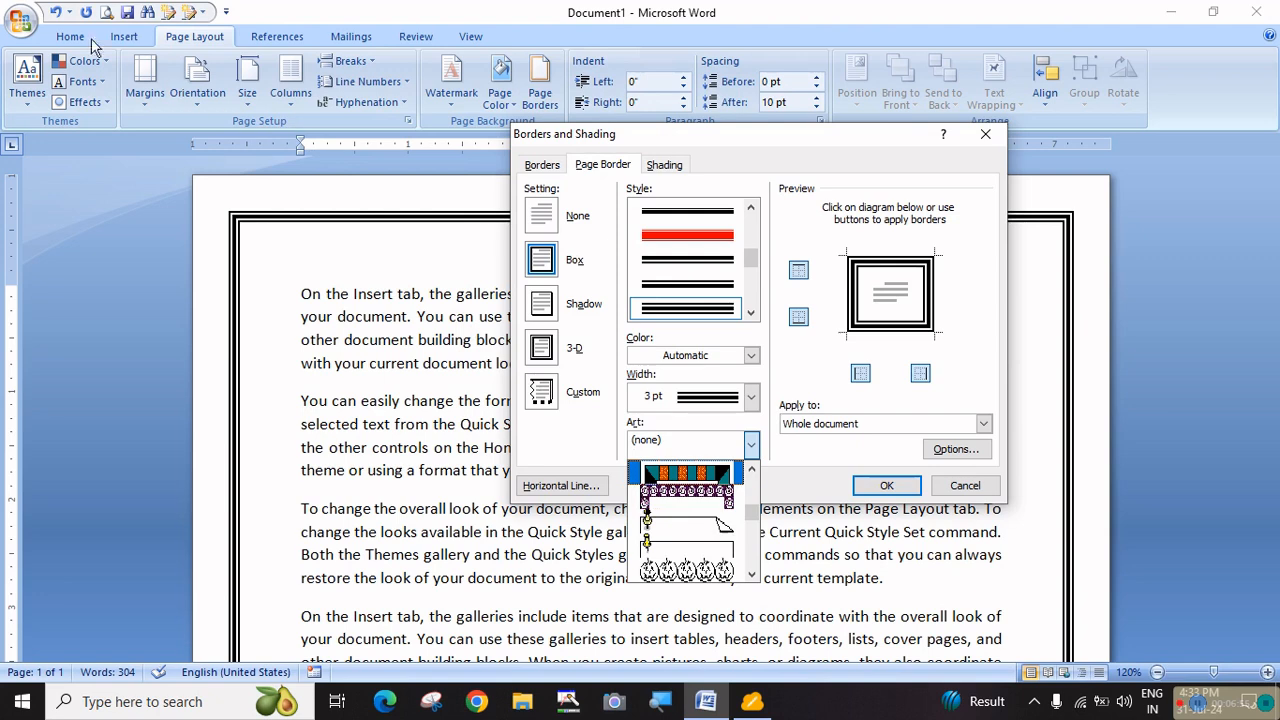
scroll(720, 518, "down", 5)
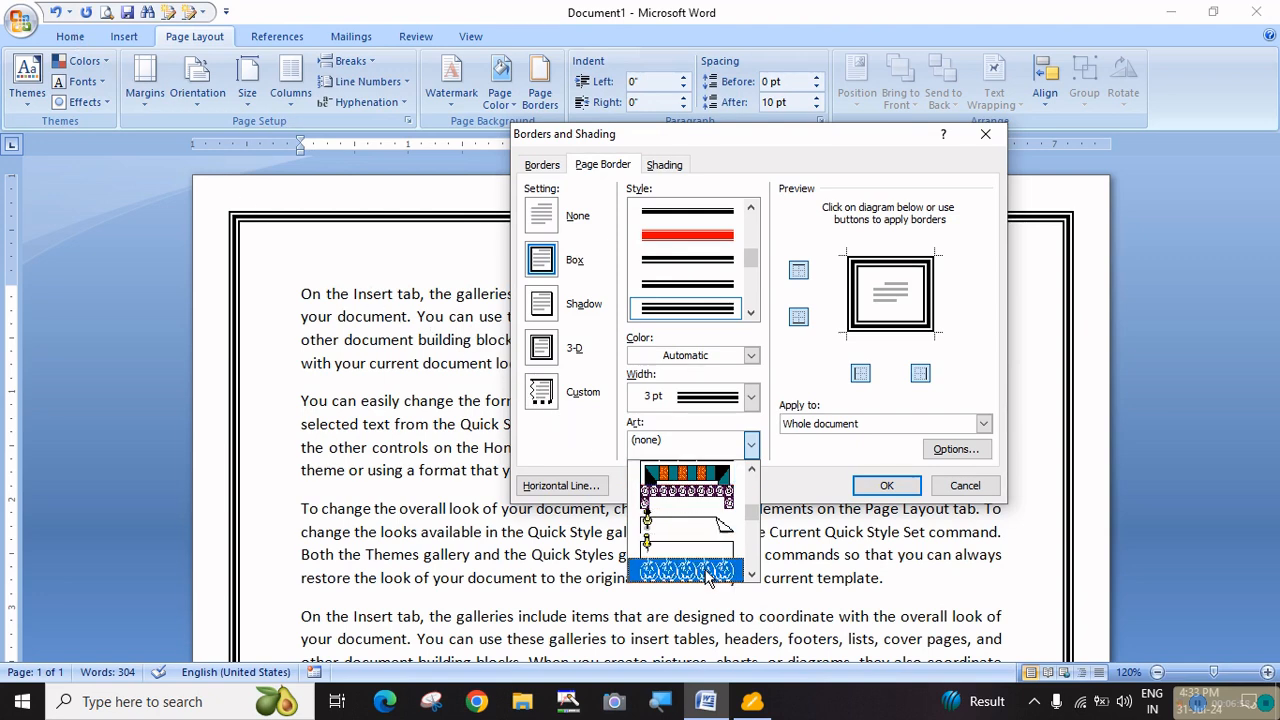
scroll(719, 521, "down", 3)
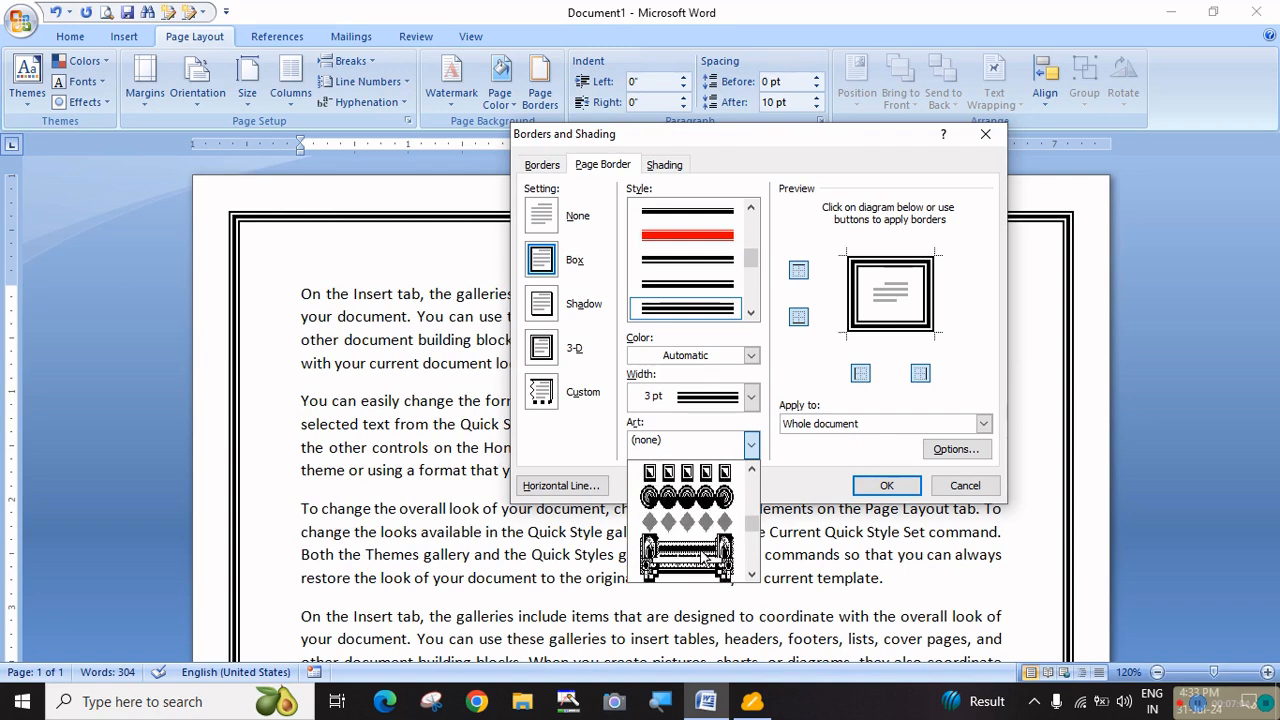
scroll(706, 557, "down", 5)
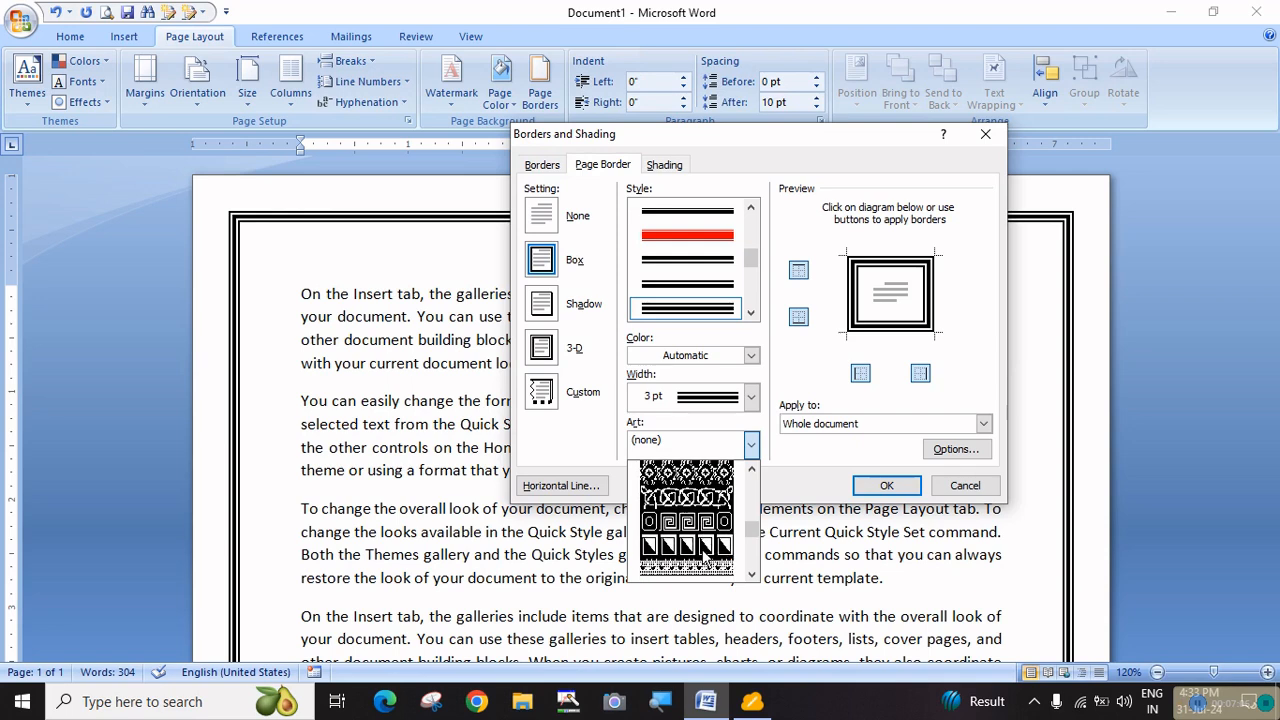
Step: Apply the red flower with green leaves art as the page border for the whole document
scroll(706, 557, "up", 5)
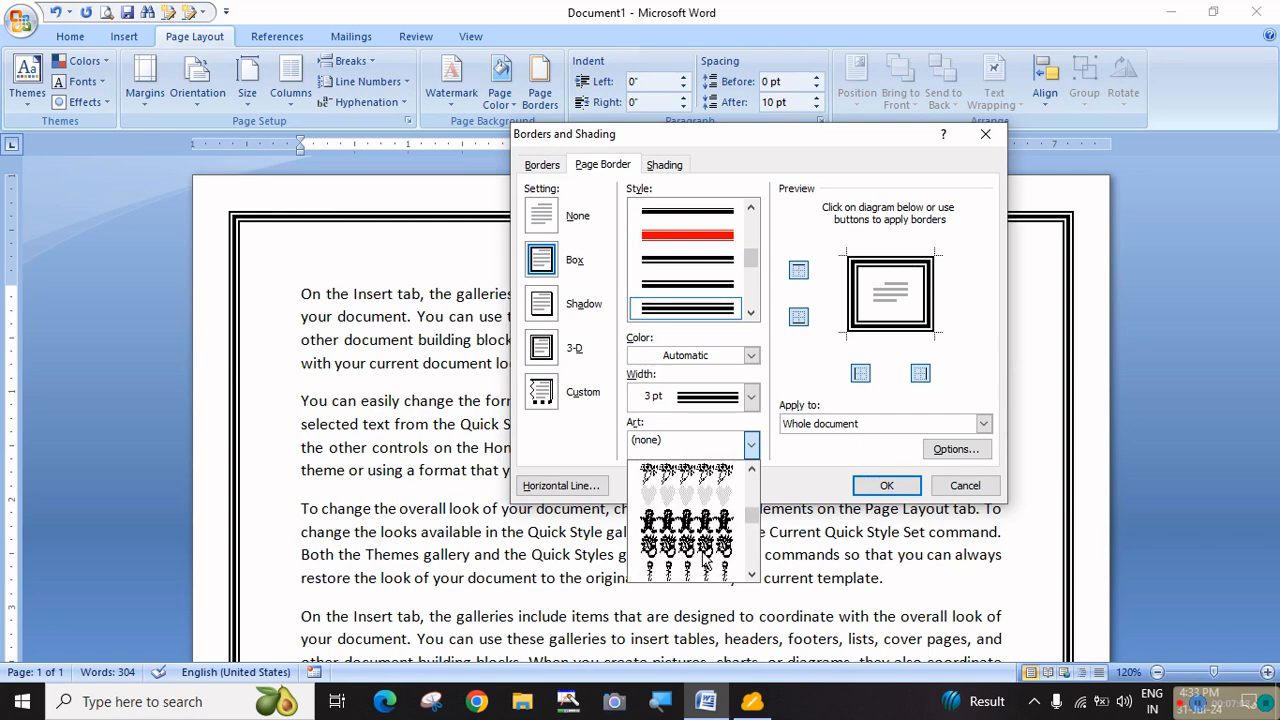
scroll(706, 561, "up", 4)
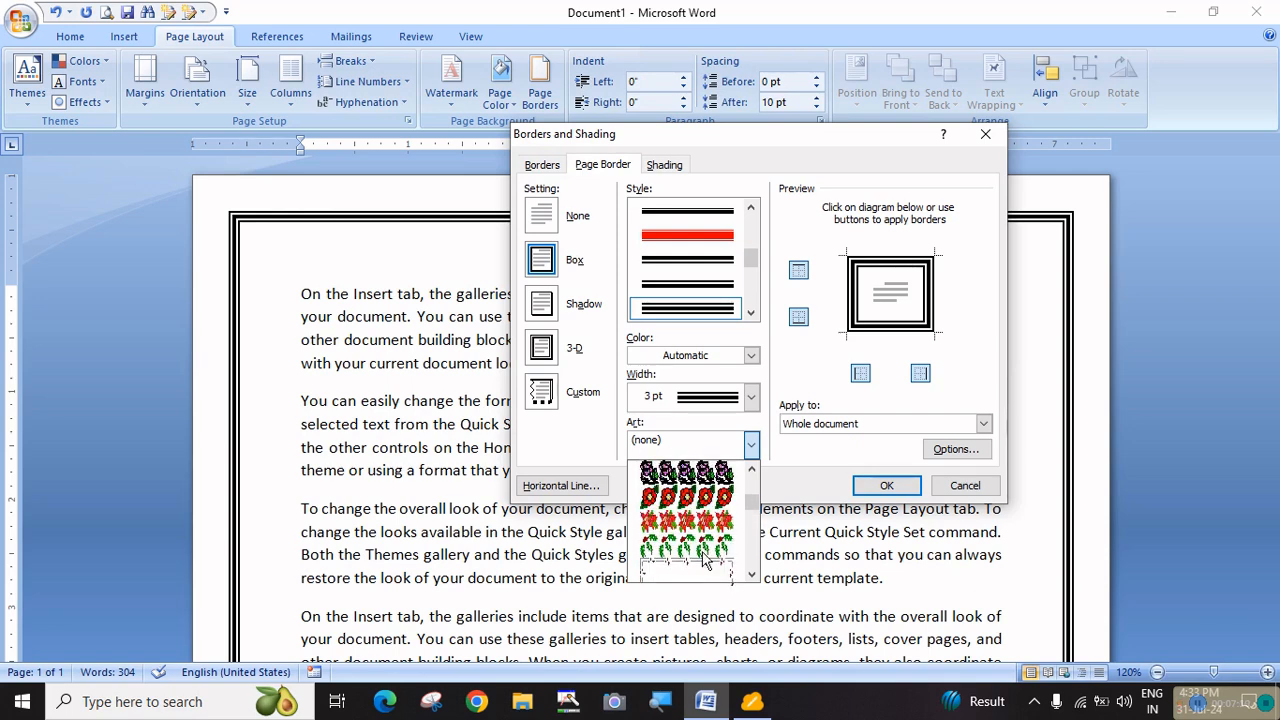
scroll(706, 561, "up", 3)
left_click(706, 557)
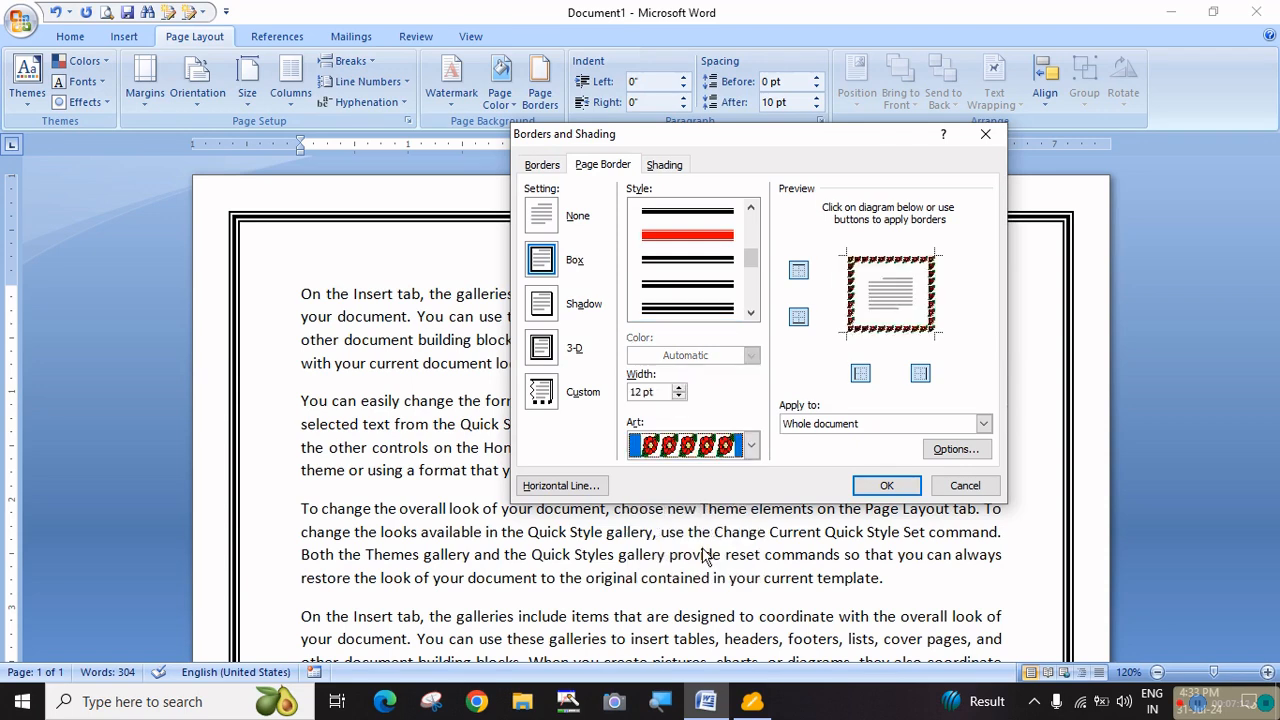
left_click(886, 487)
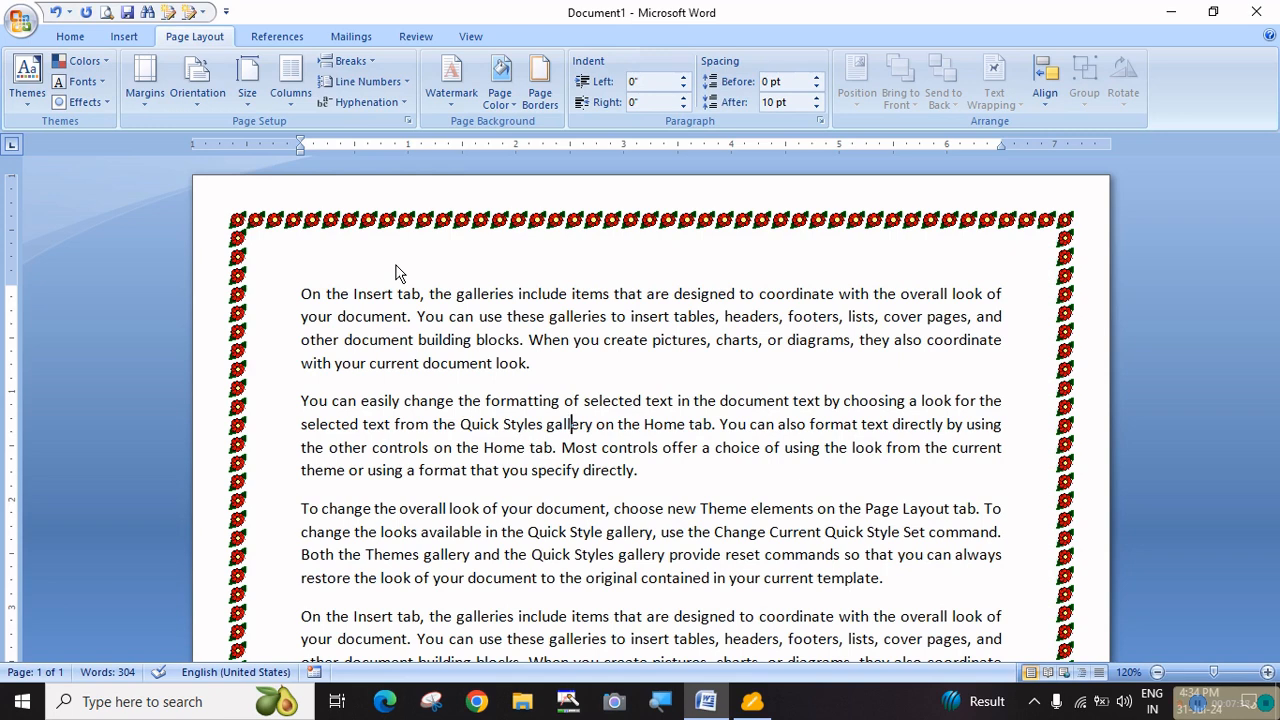
Step: Set the width of the red flower page border to 18 pt and apply it
left_click(540, 88)
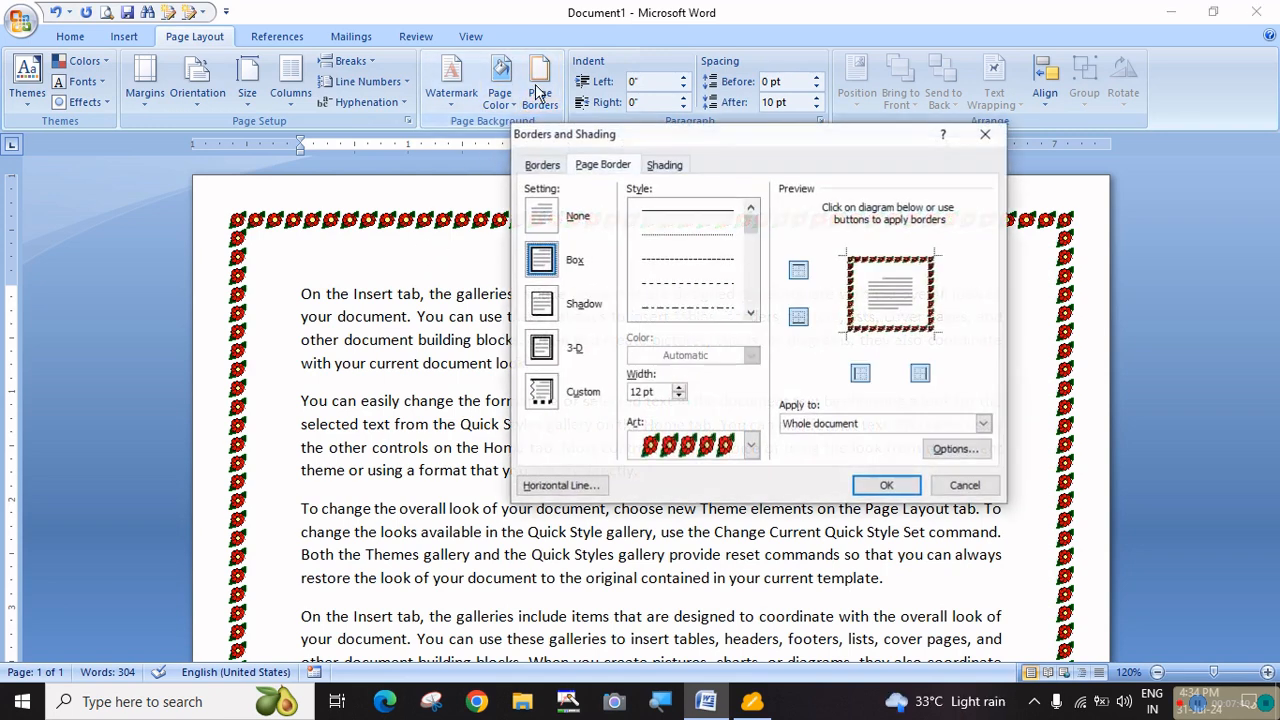
left_click(679, 388)
left_click(679, 388)
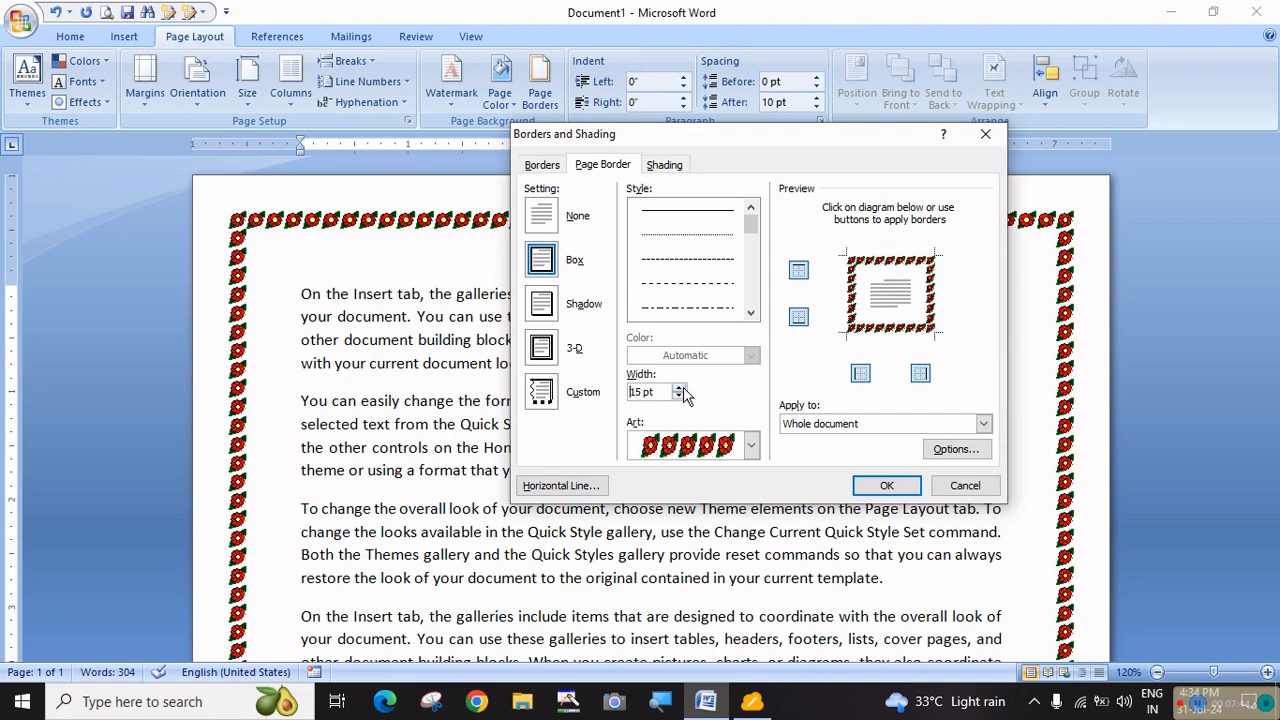
left_click(679, 388)
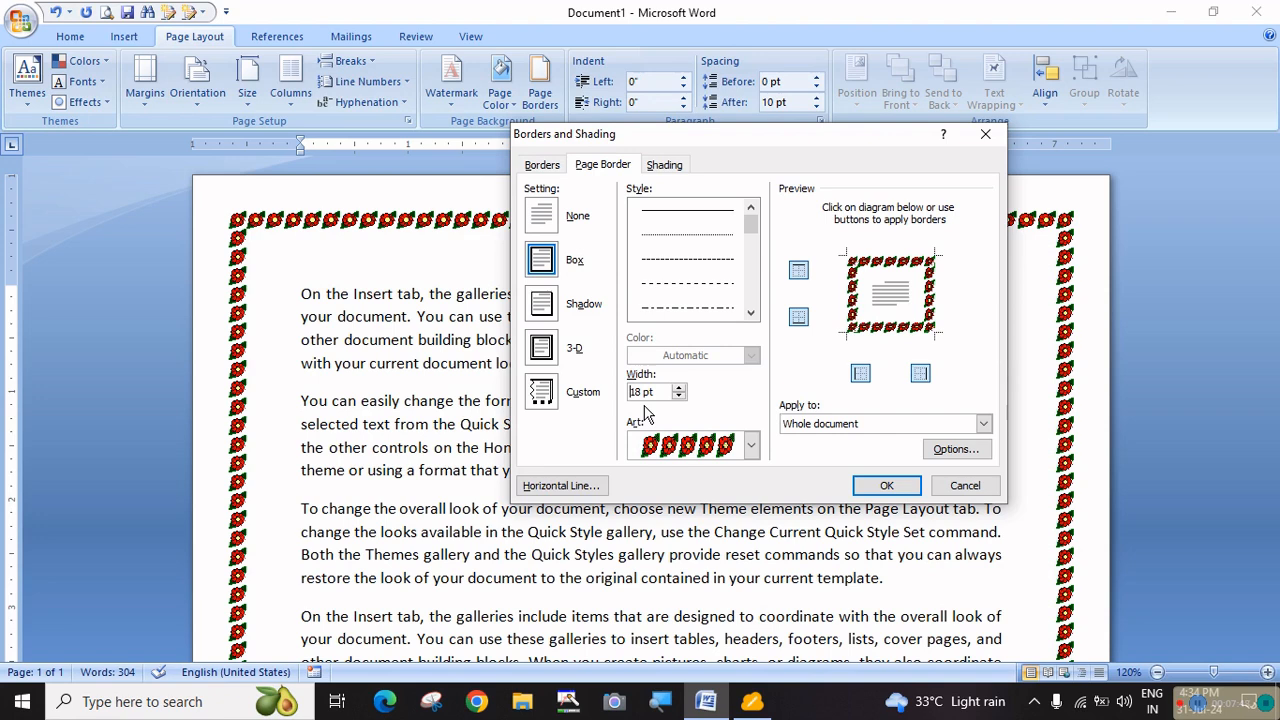
left_click(887, 487)
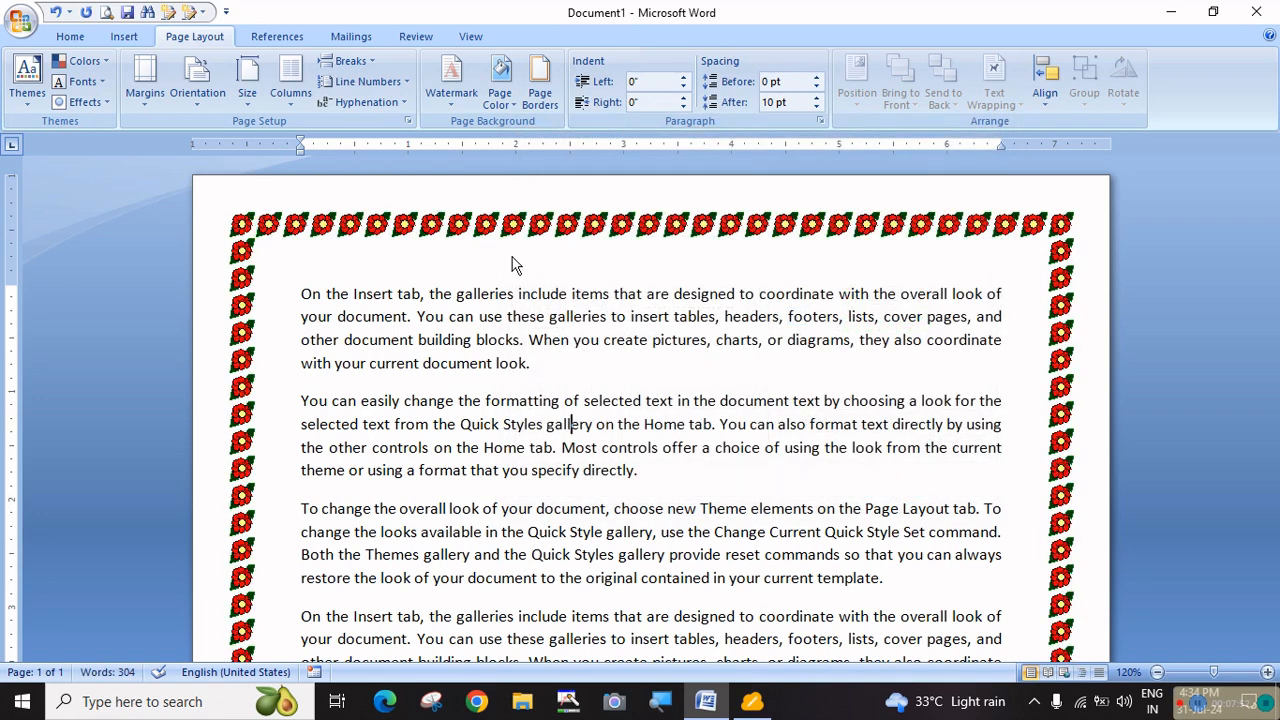
Step: Replace the red flower page border with the dark blue flying bird art on the whole document
left_click(540, 80)
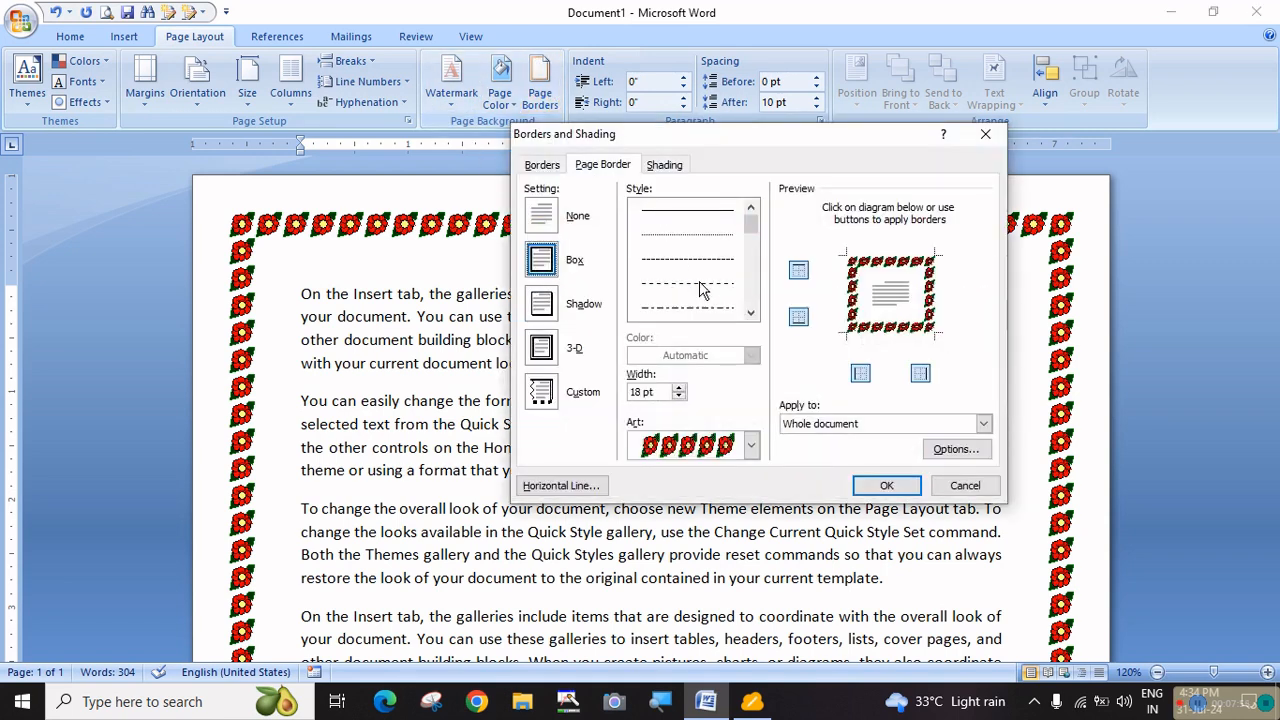
left_click(751, 446)
left_click(690, 473)
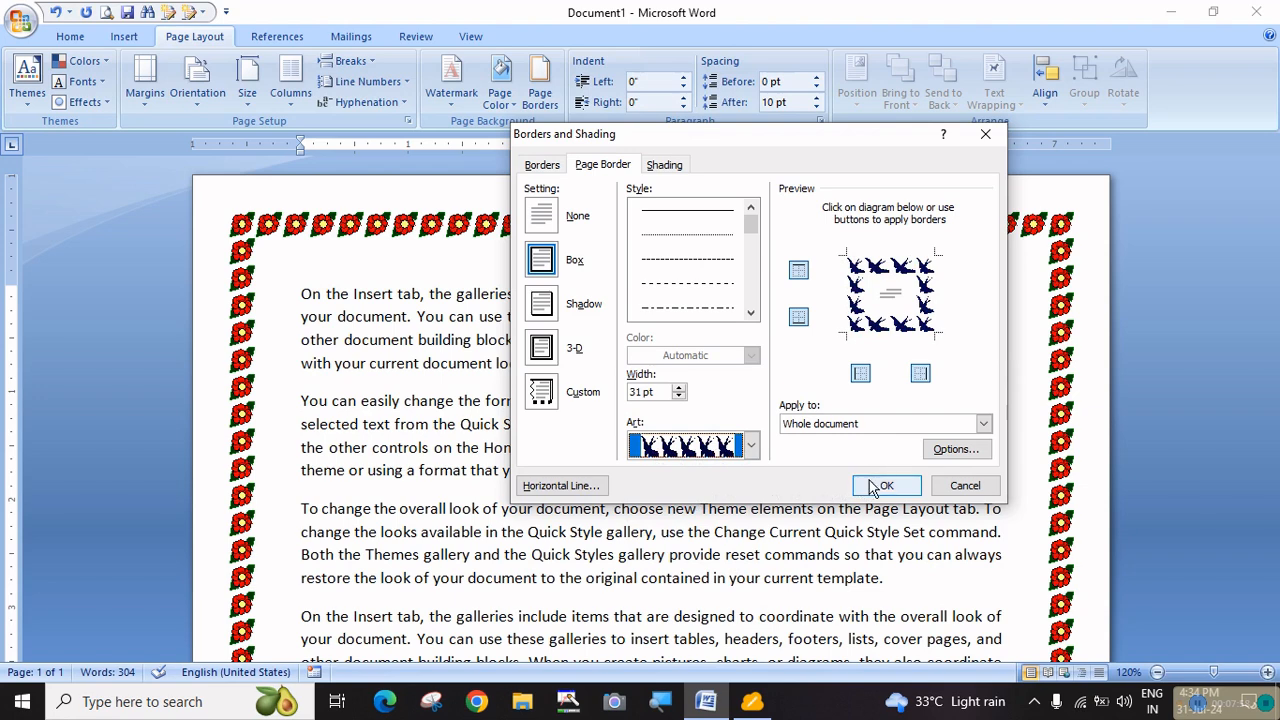
left_click(878, 485)
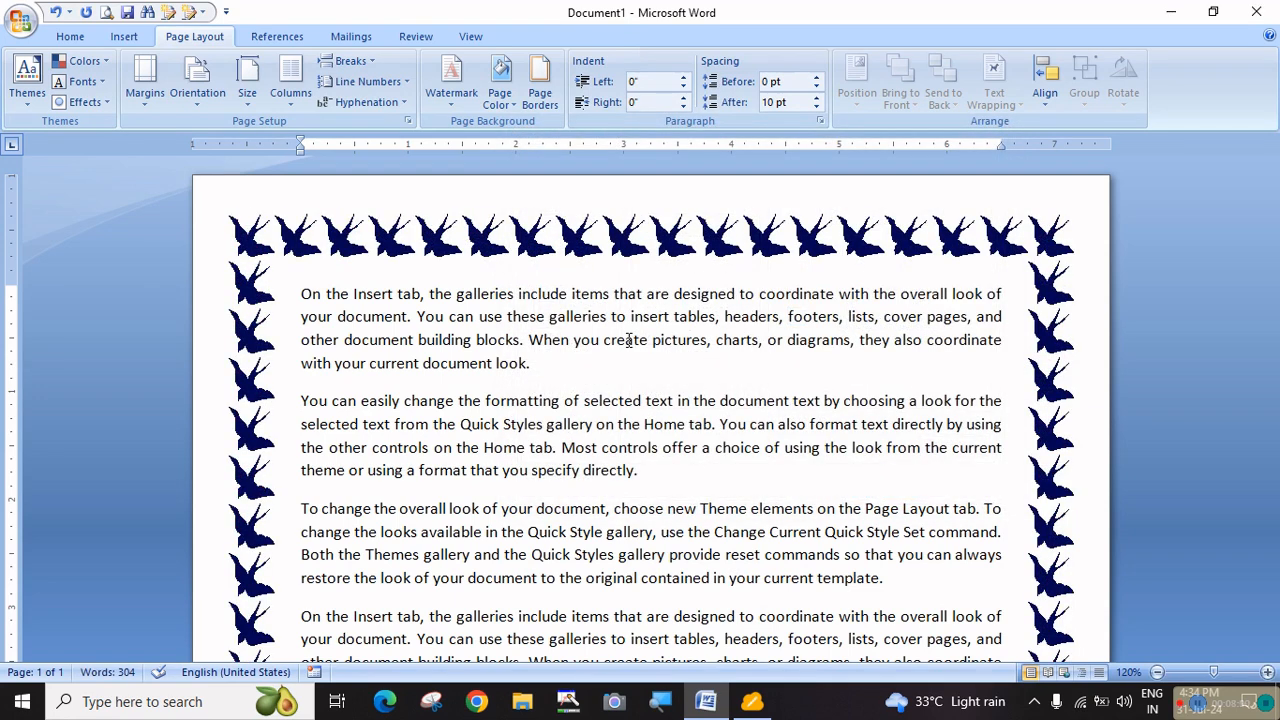
left_click(538, 87)
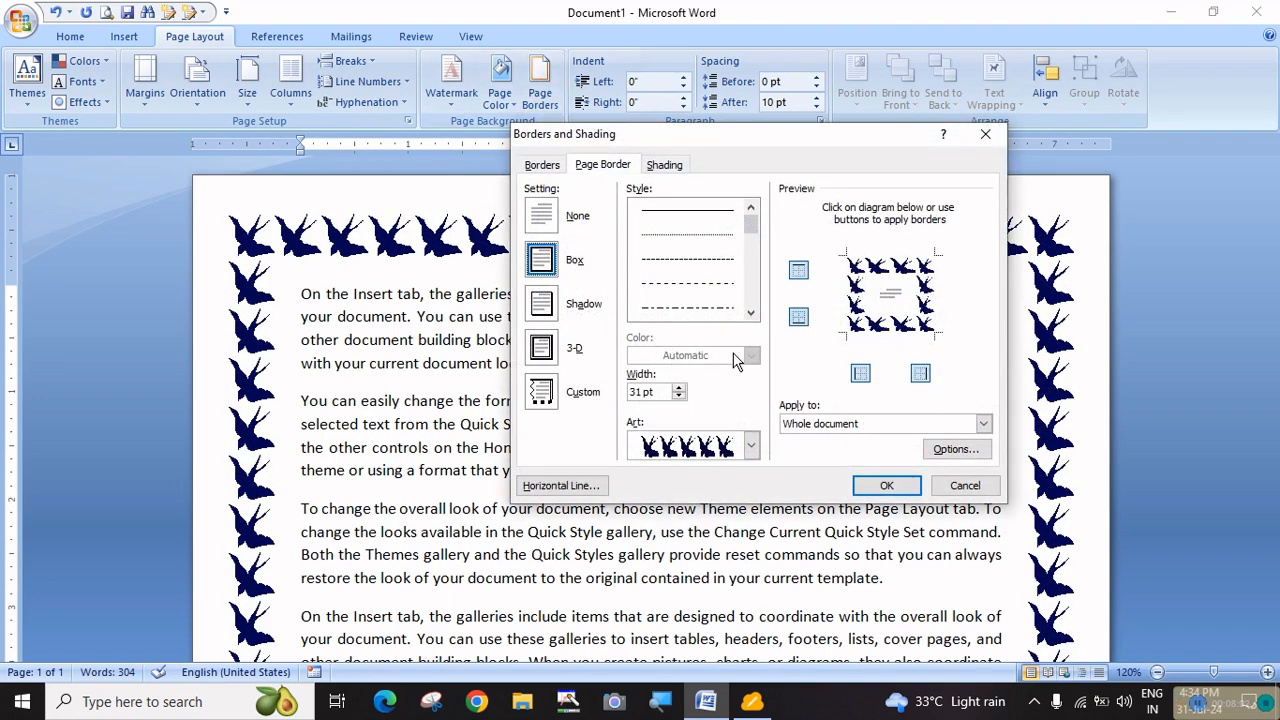
left_click(751, 446)
scroll(690, 520, "up", 5)
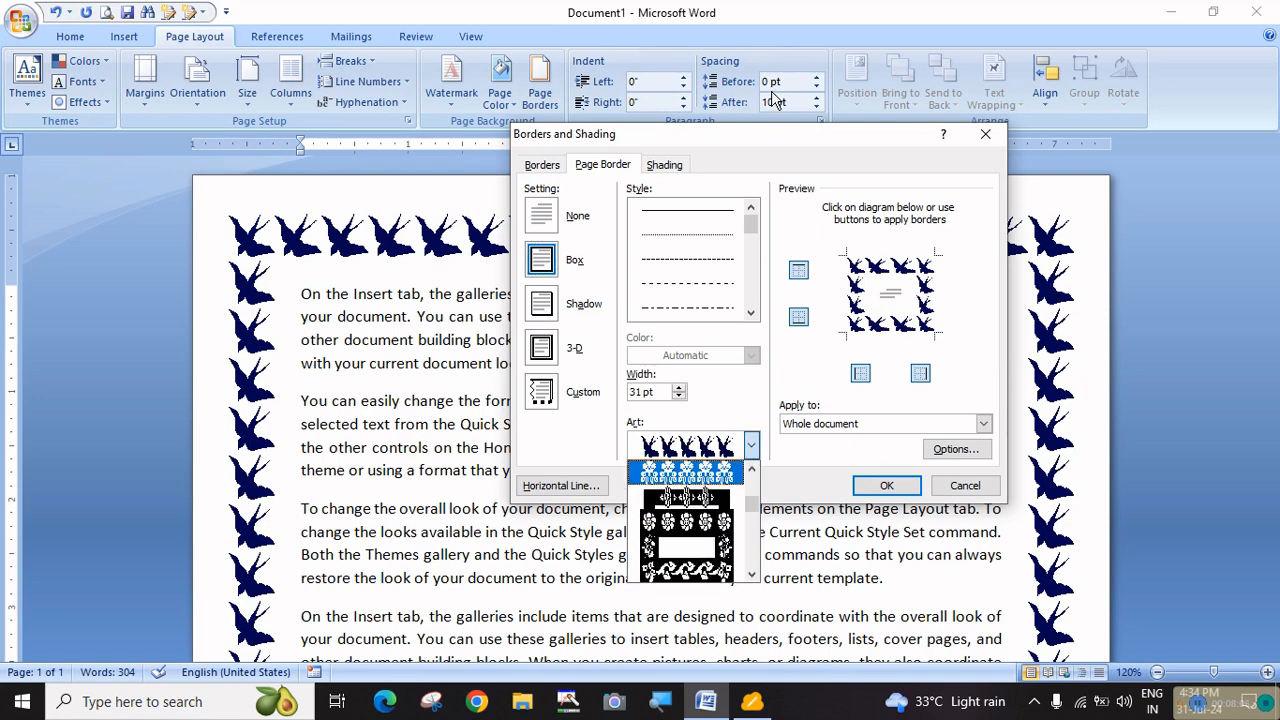
left_click(765, 139)
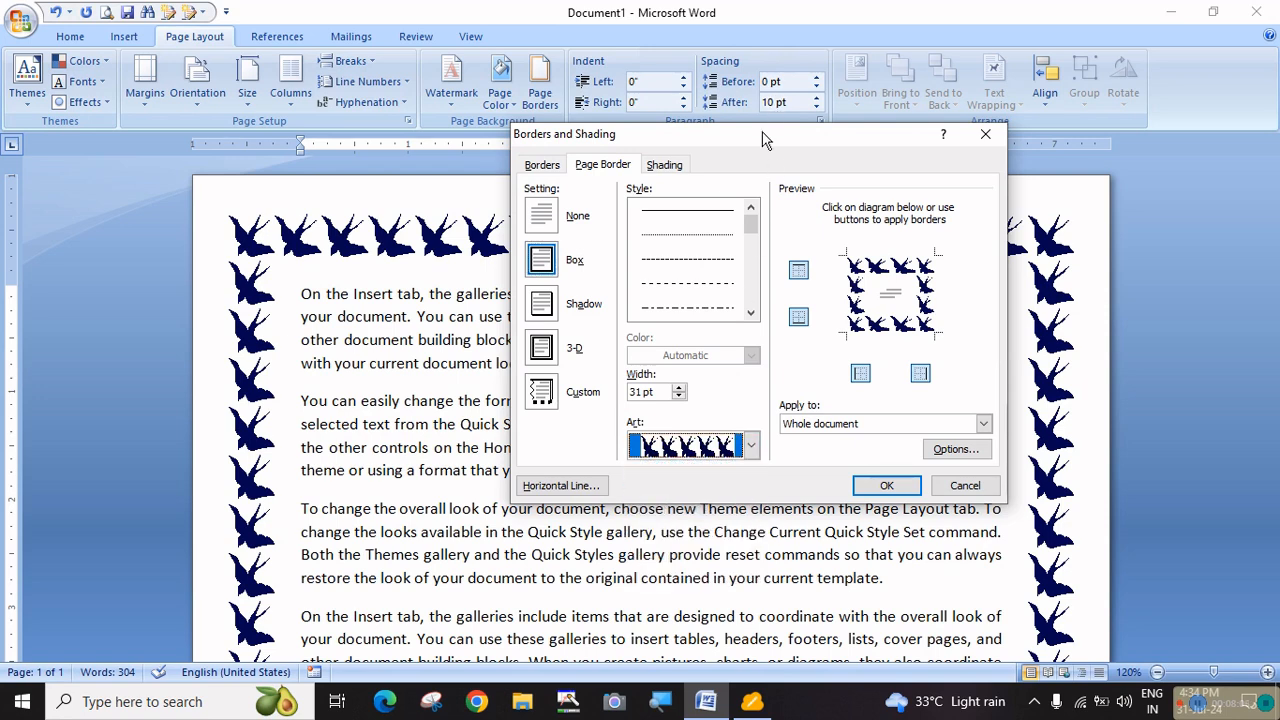
left_click(985, 134)
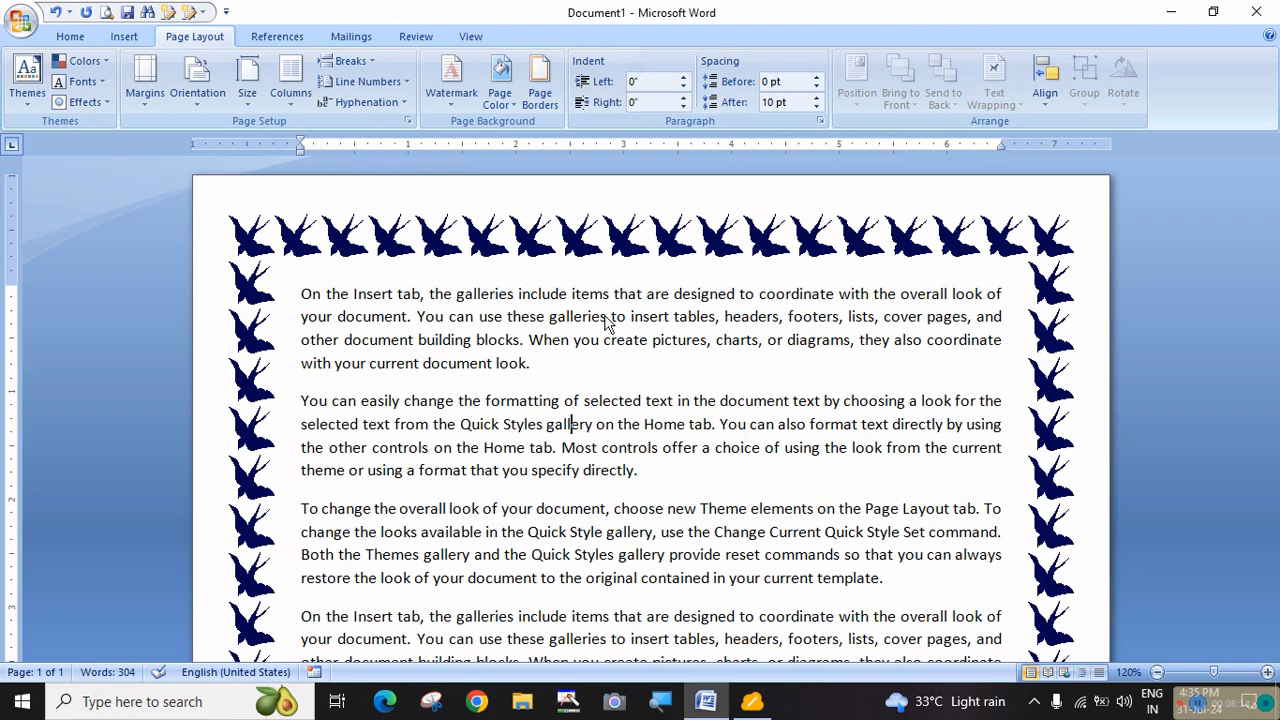
Step: Check the bird art border down the sides of the page and return to the start of the document
scroll(622, 390, "down", 10)
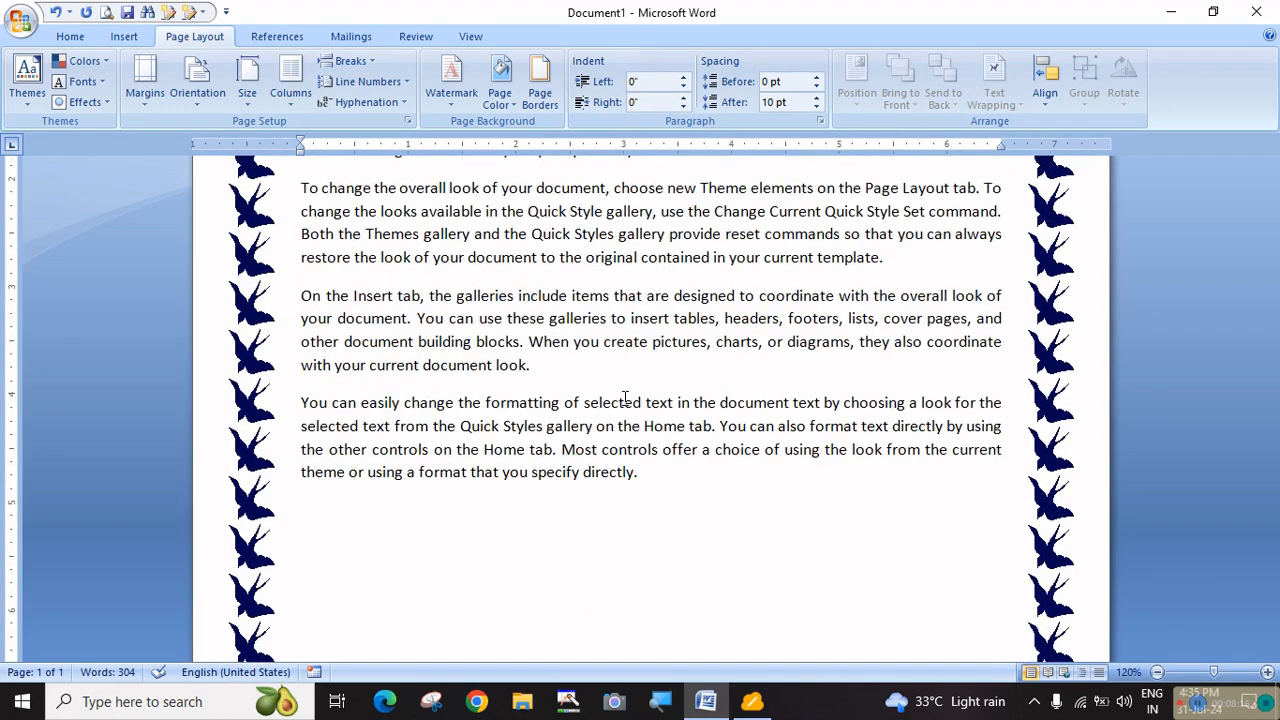
scroll(624, 398, "down", 2)
scroll(625, 402, "up", 15)
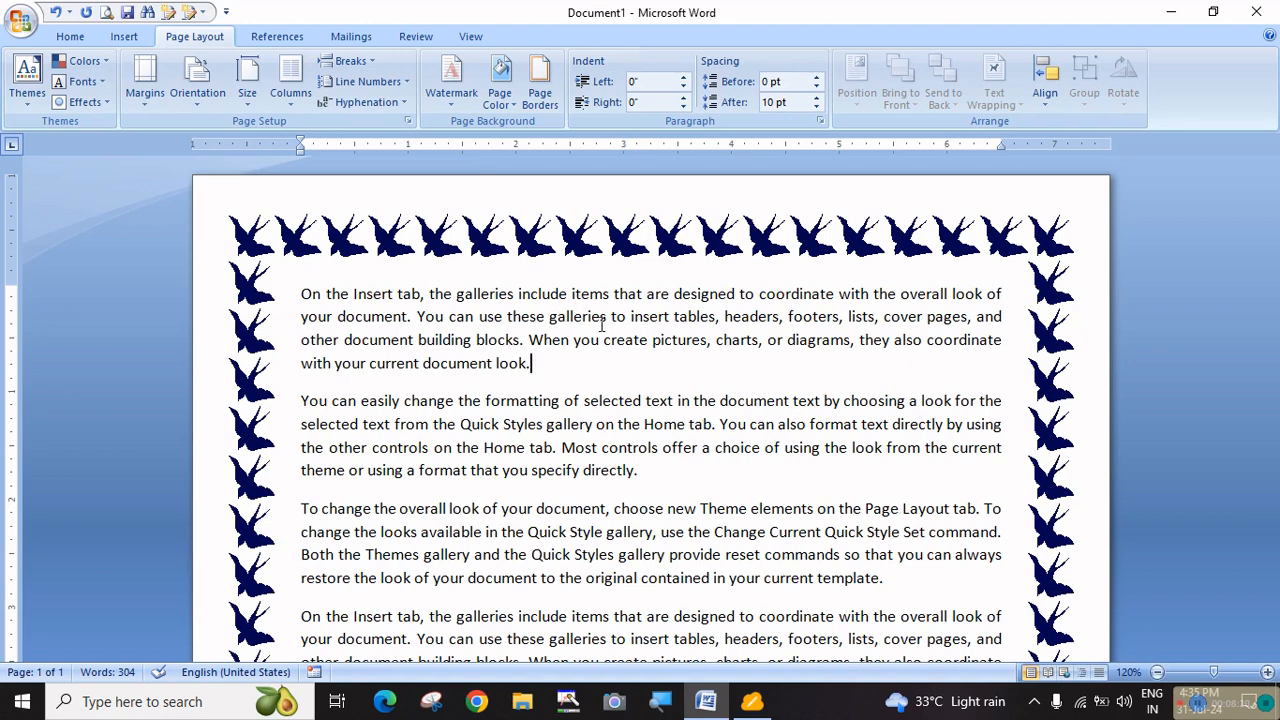
Step: Preview the None setting for the whole-document page border, and close the settings without applying it
left_click(541, 95)
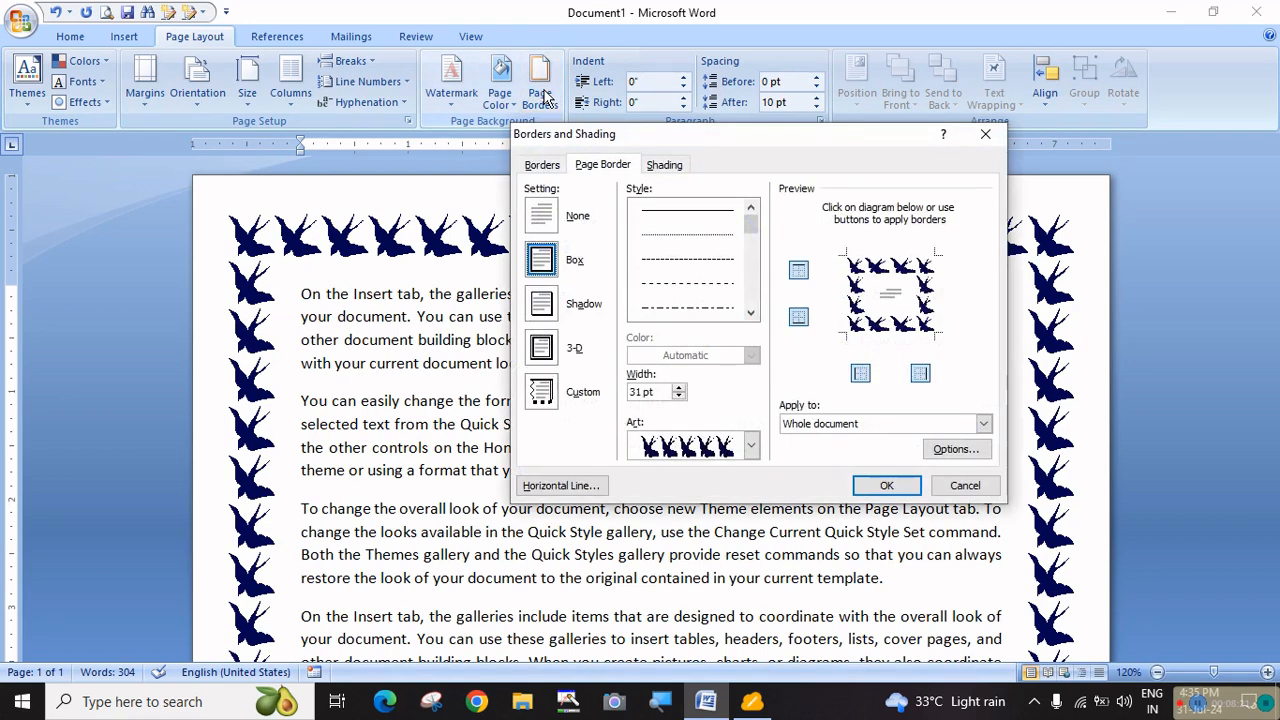
left_click(556, 222)
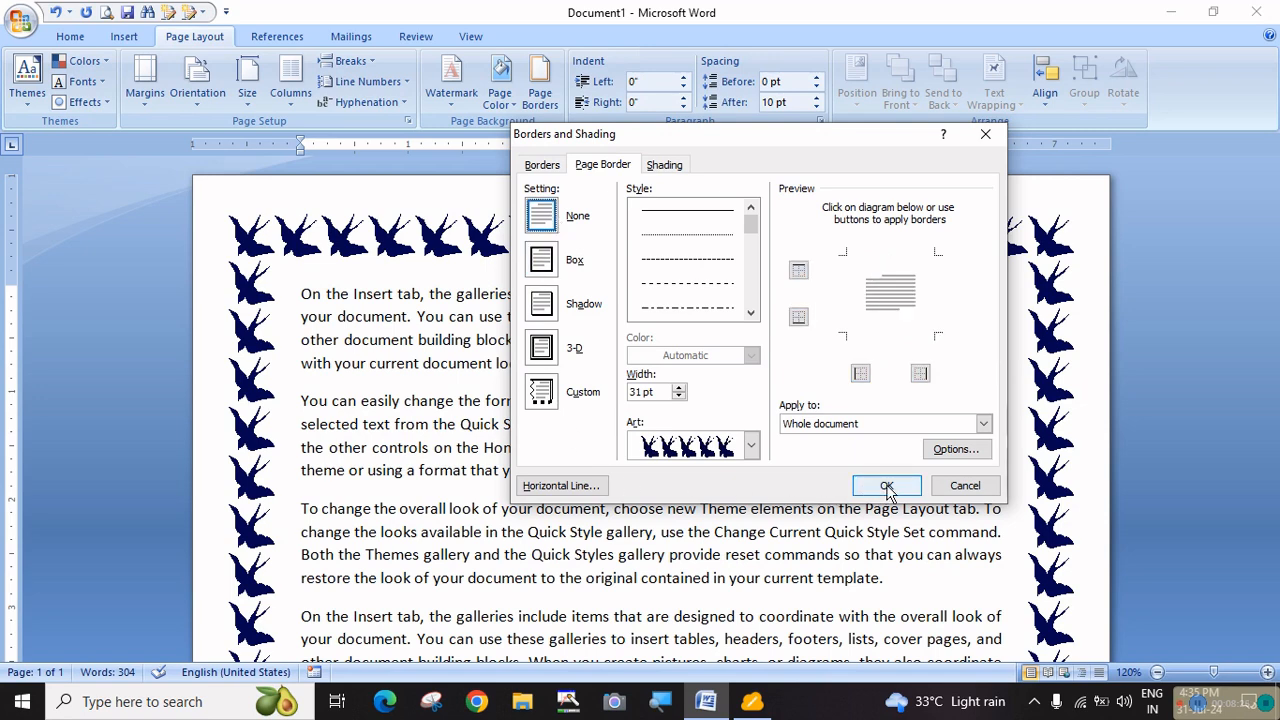
left_click(963, 486)
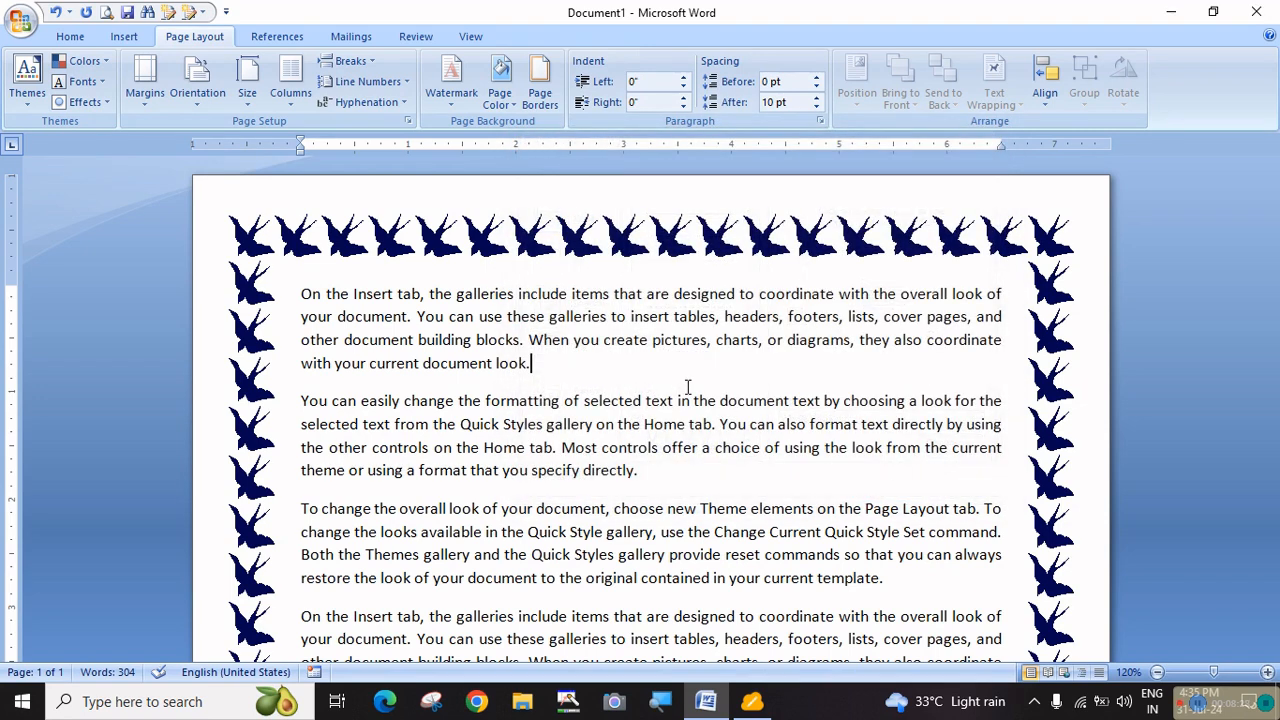